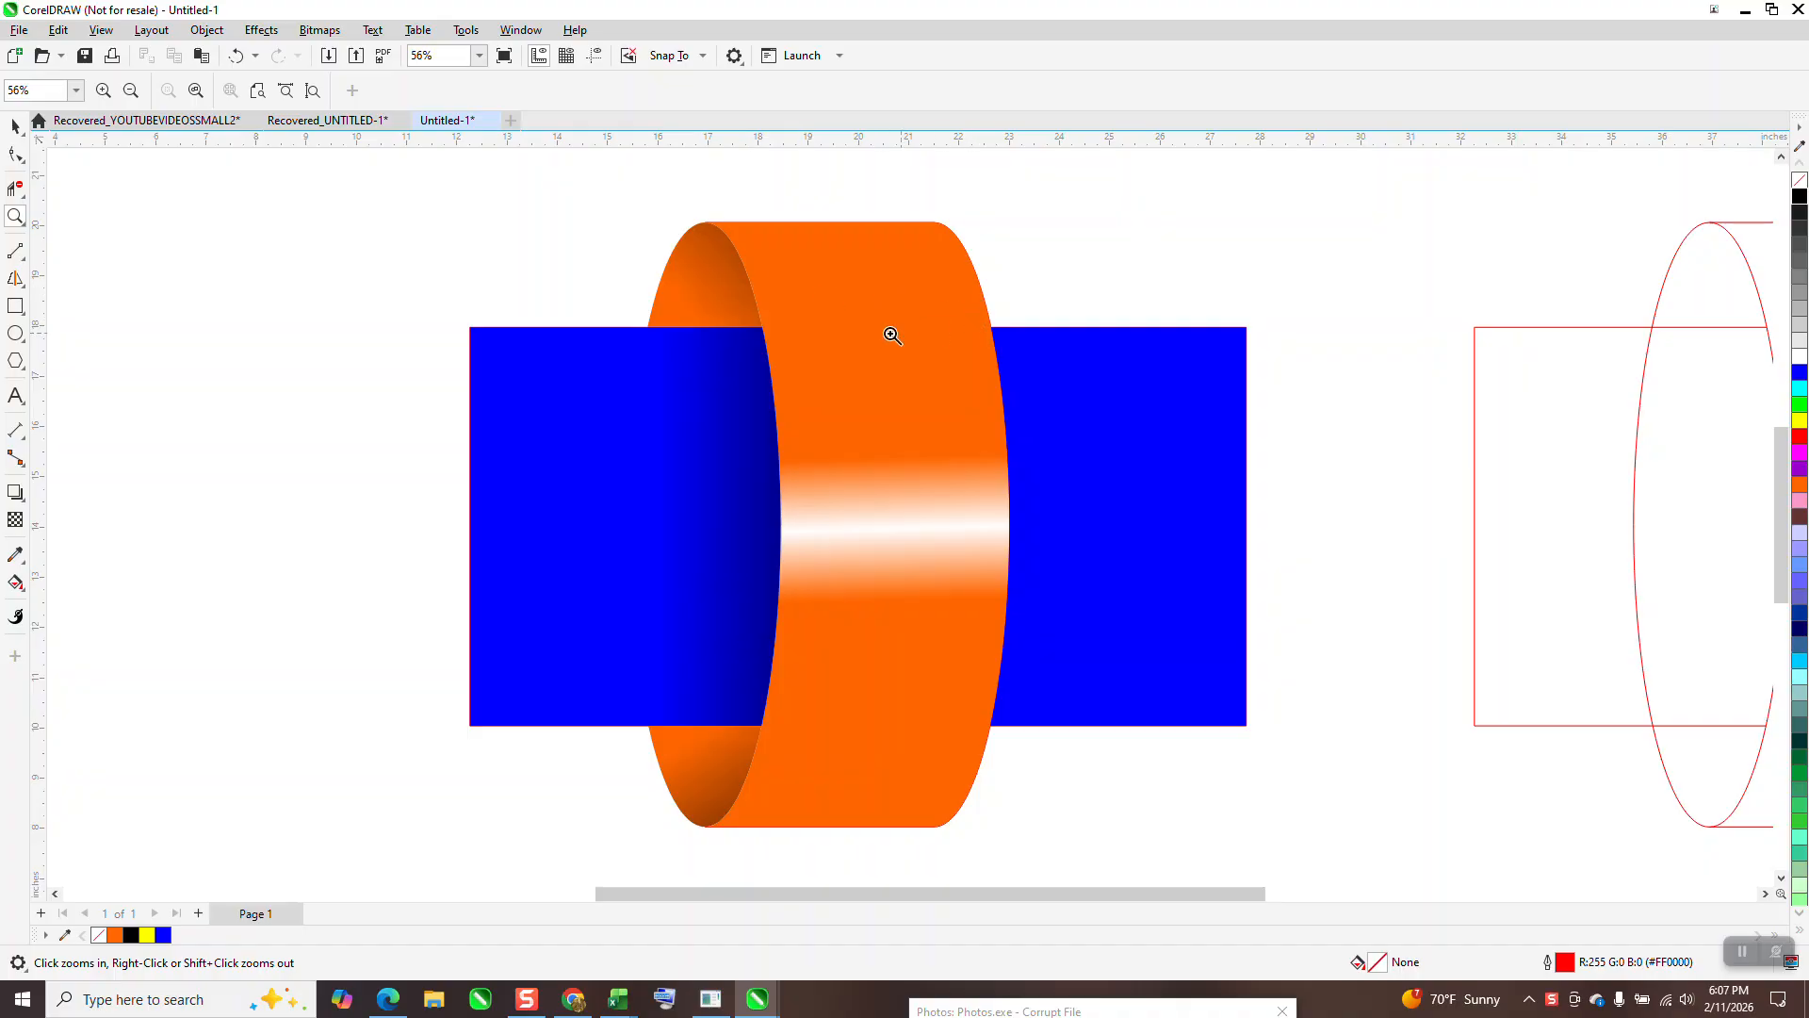
# Step: Marquee-select the finished orange ring drawing and move it left, off the page
pyautogui.rightClick(819, 356)
pyautogui.scroll(-1, 779, 378)
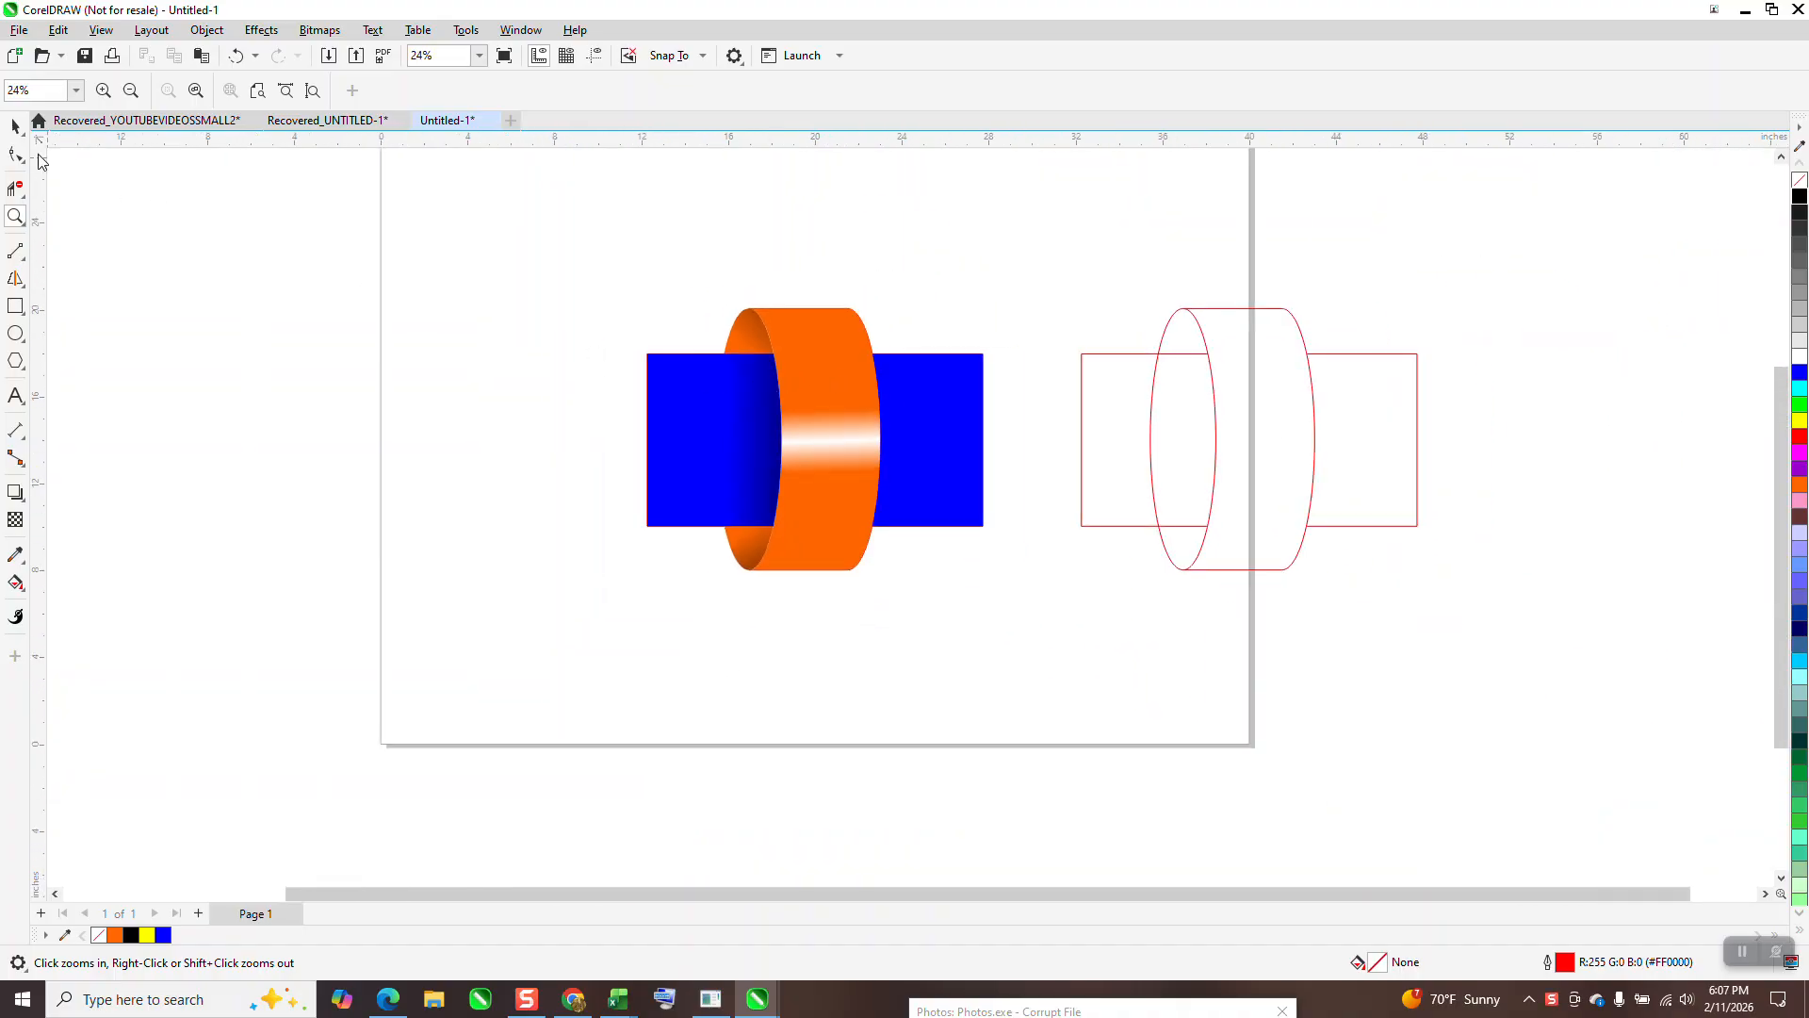
pyautogui.click(15, 125)
pyautogui.moveTo(515, 251); pyautogui.dragTo(1144, 556)
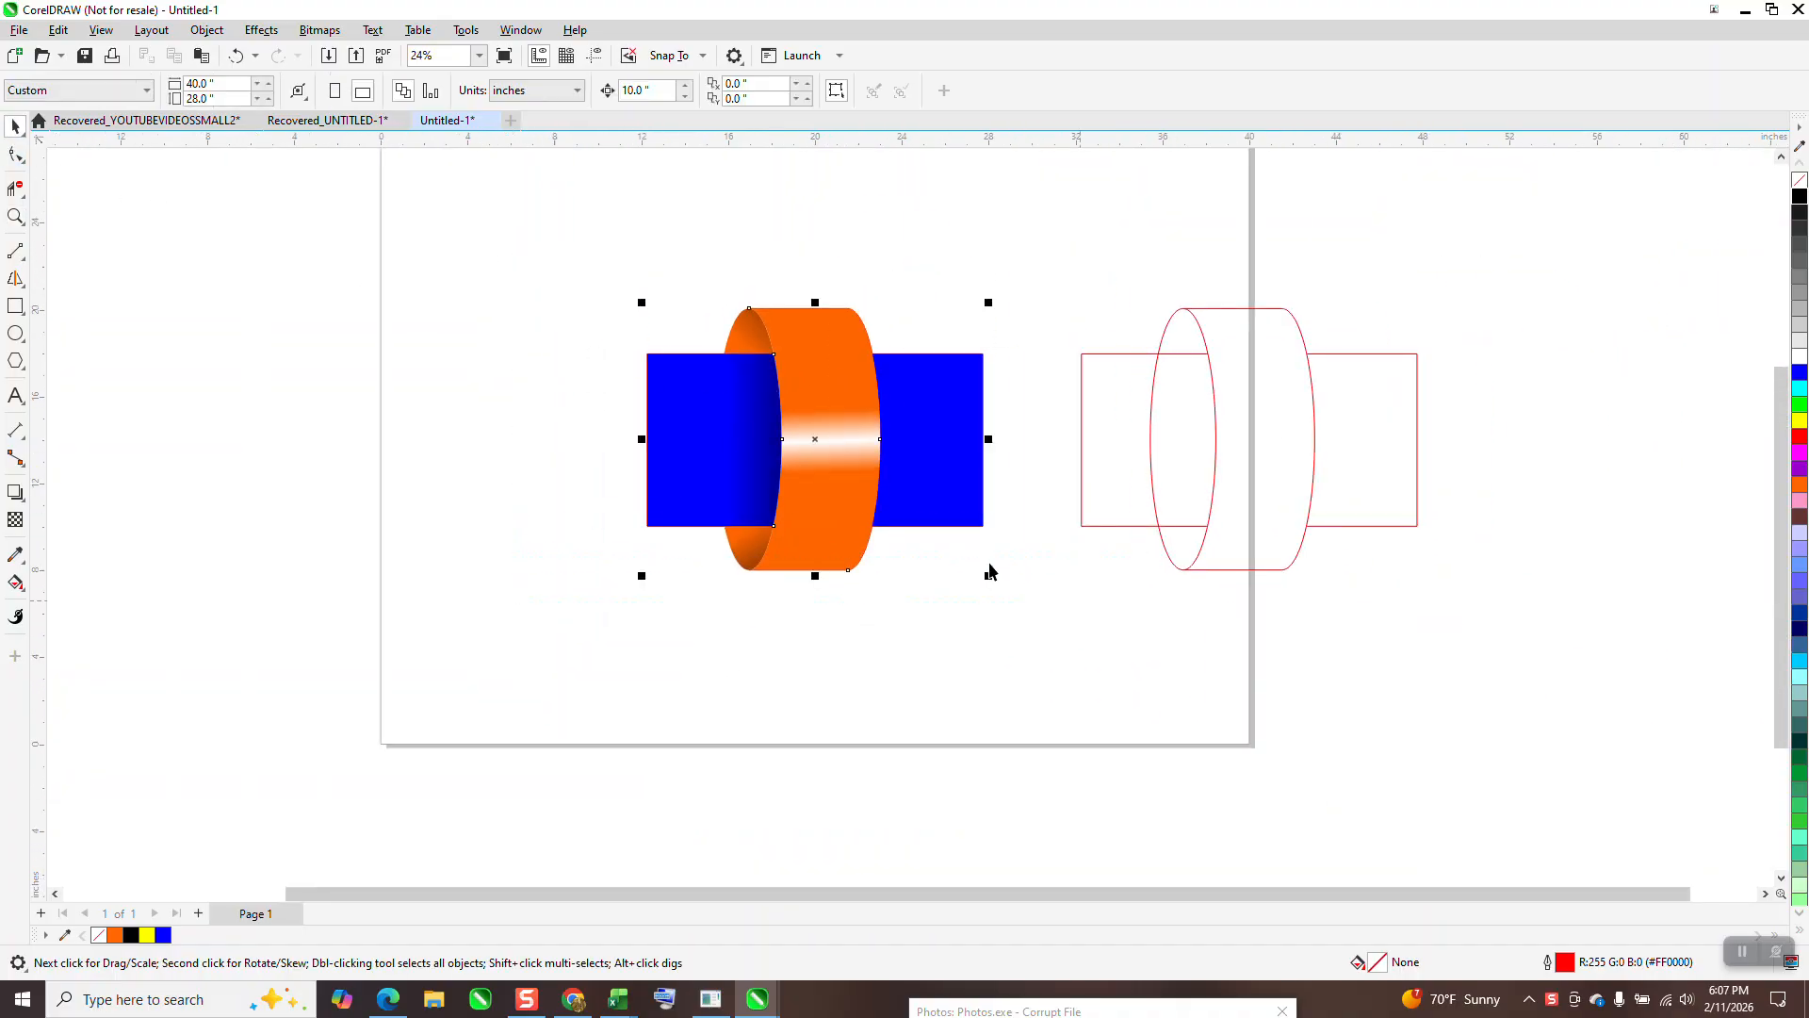
pyautogui.moveTo(891, 428)
pyautogui.mouseDown()
pyautogui.moveTo(395, 443)
pyautogui.moveTo(386, 421)
pyautogui.mouseUp()
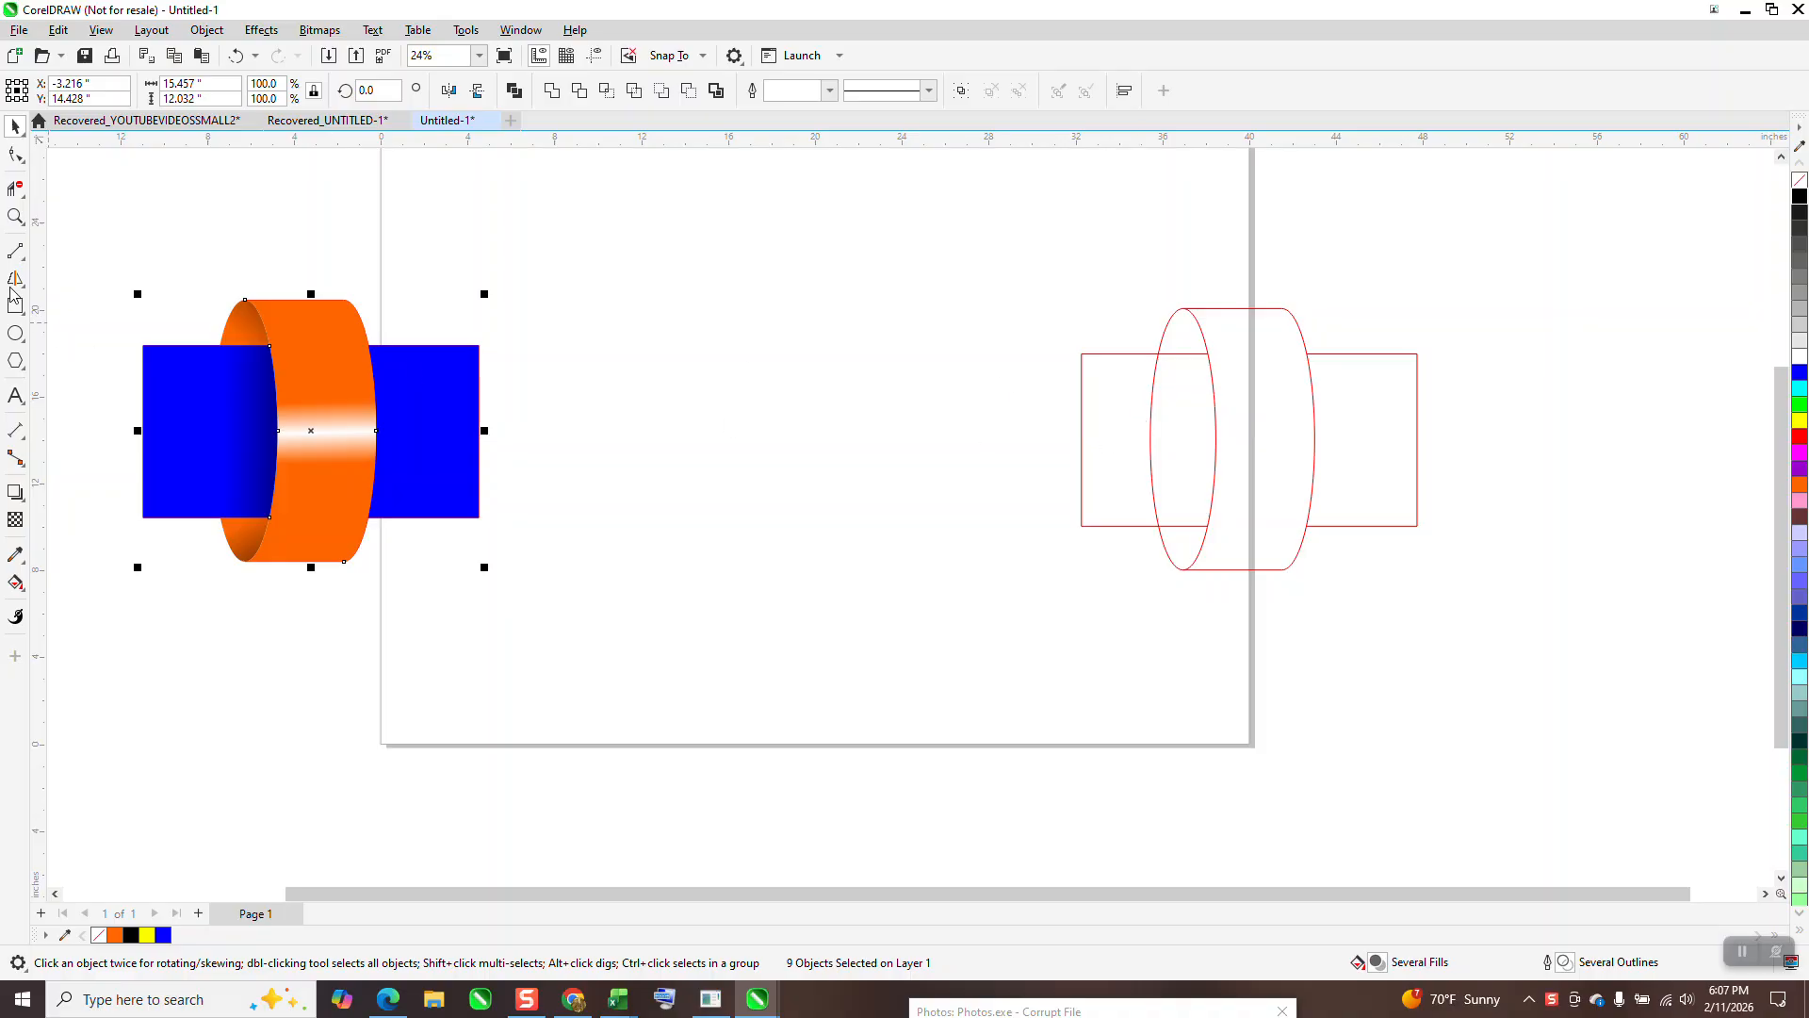
# Step: Zoom in on the red outline wireframe, then zoom back out
pyautogui.click(15, 217)
pyautogui.moveTo(1070, 303)
pyautogui.mouseDown()
pyautogui.moveTo(1385, 578)
pyautogui.moveTo(1603, 654)
pyautogui.mouseUp()
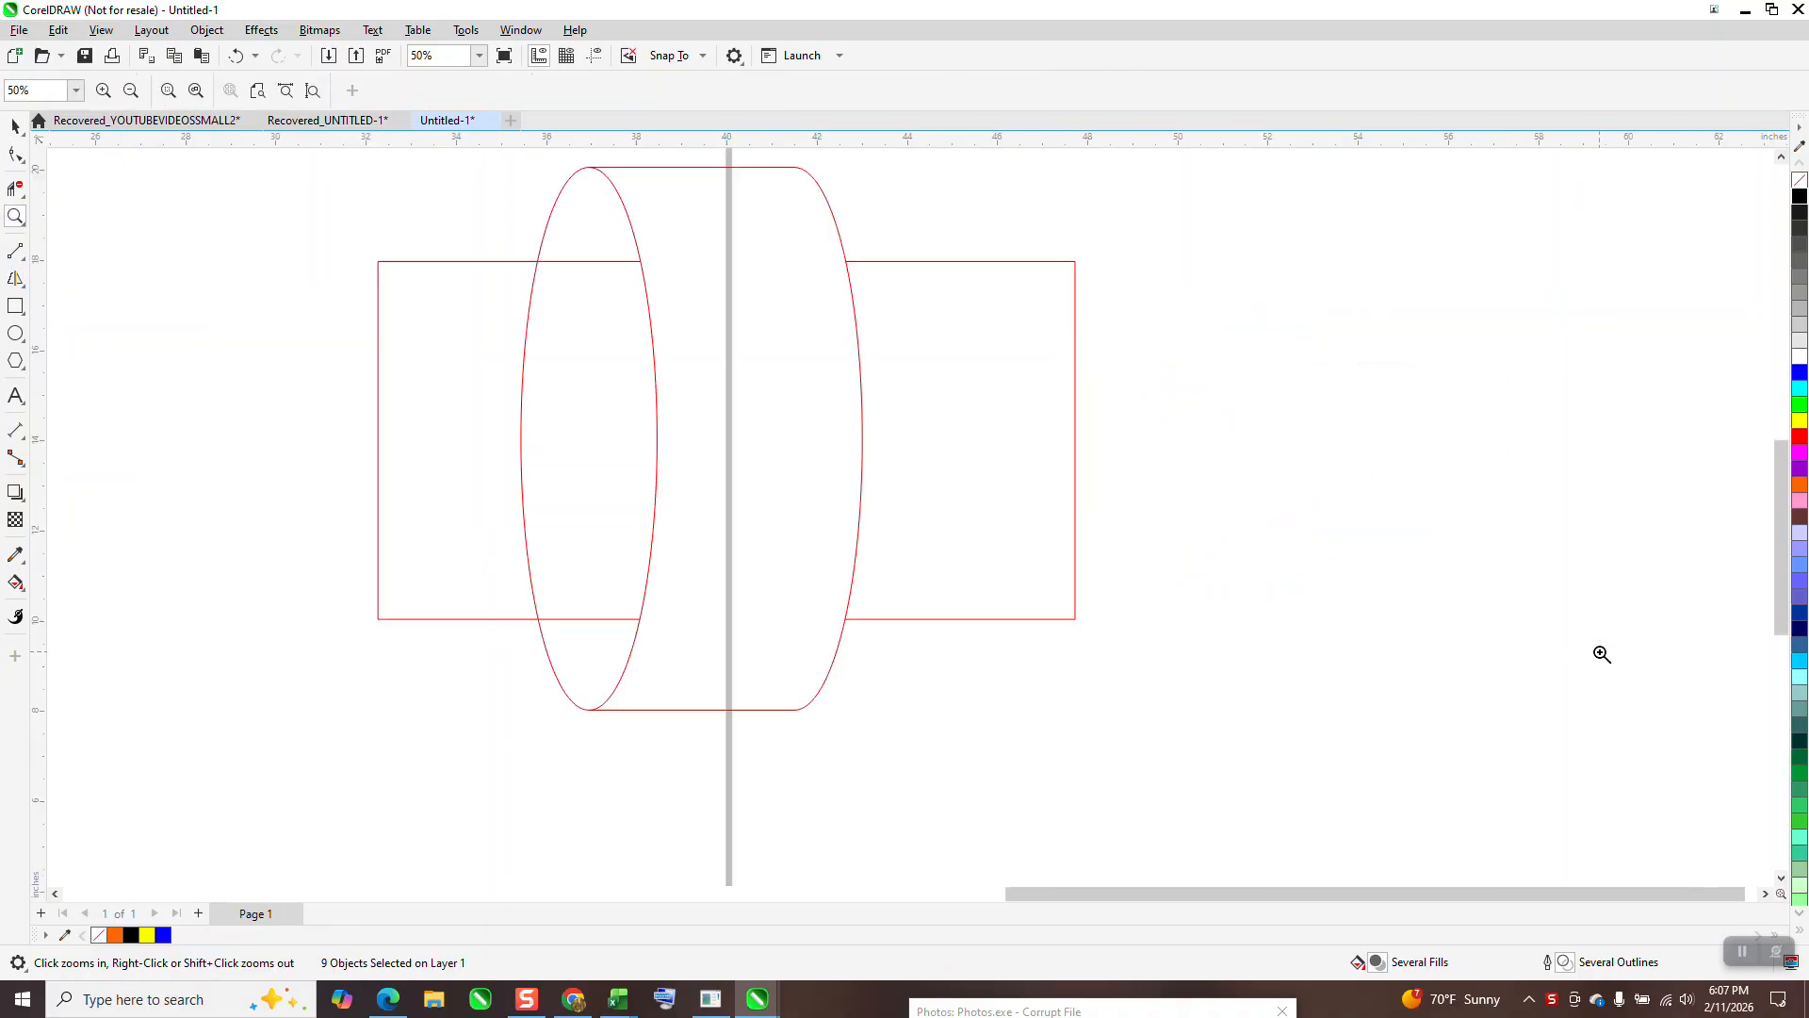
pyautogui.scroll(-6, 1168, 480)
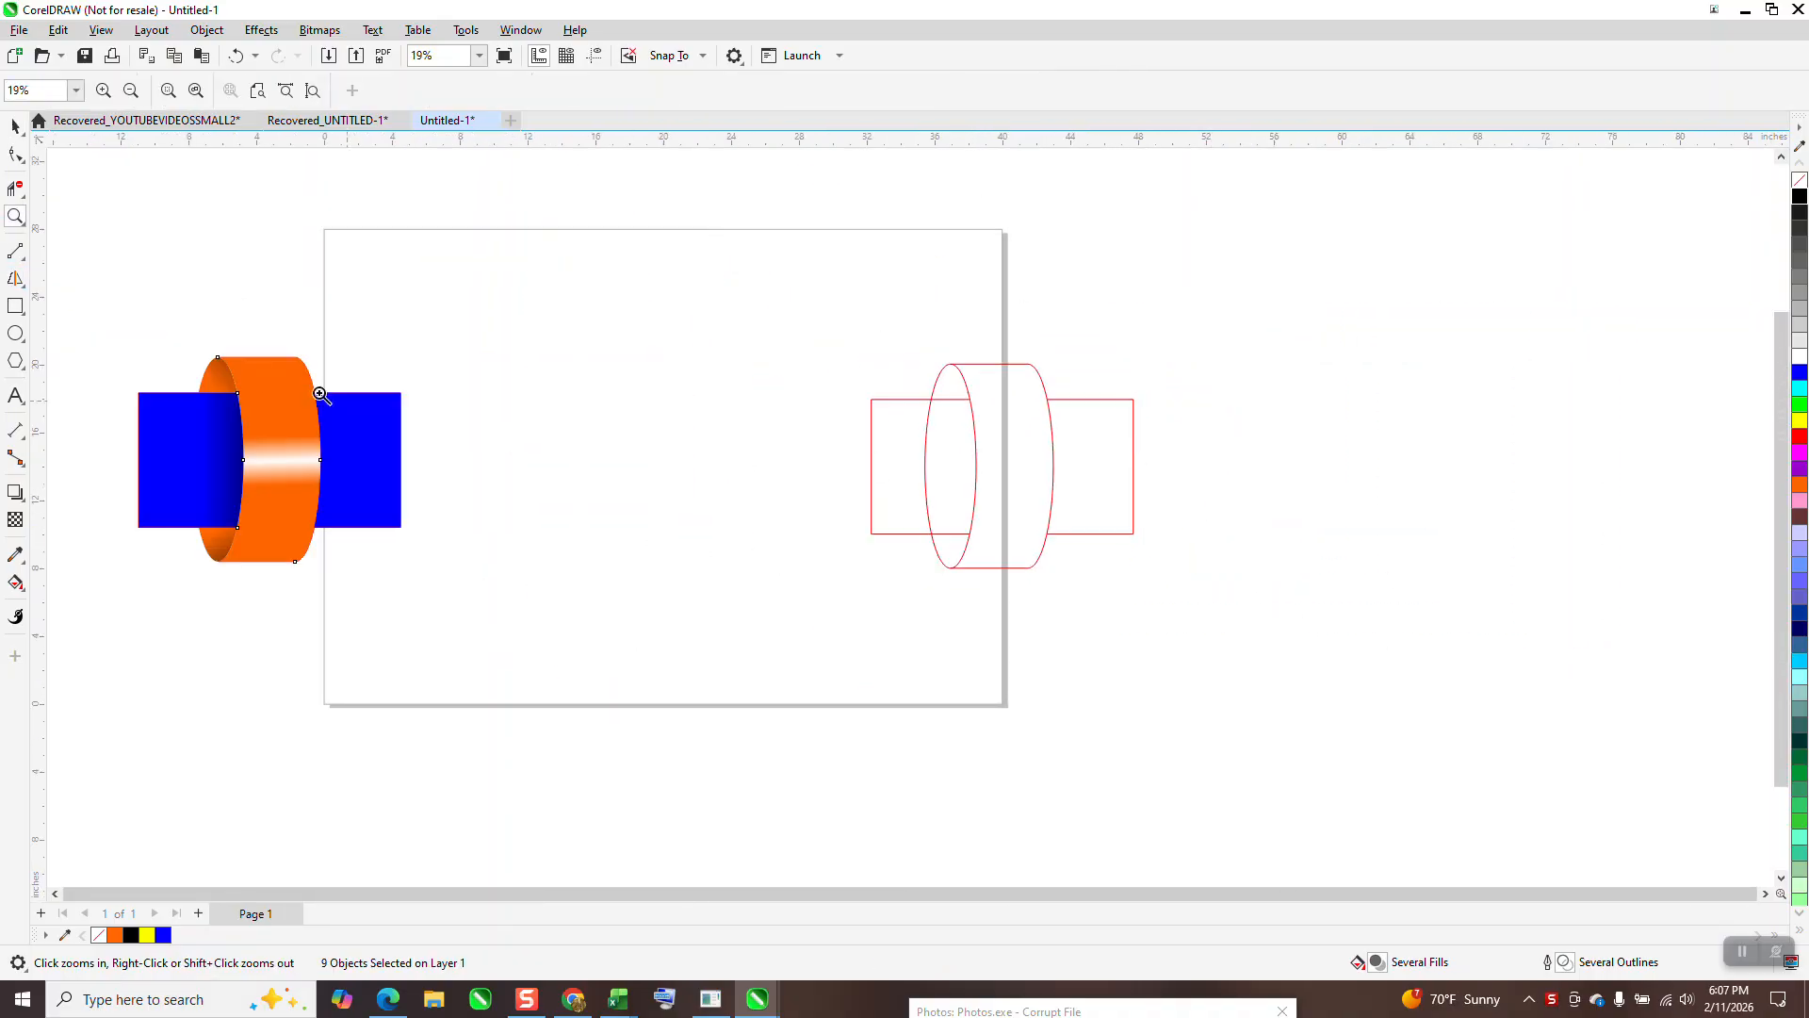
# Step: Draw the bar rectangle and a tall ellipse across it
pyautogui.click(15, 306)
pyautogui.moveTo(536, 396); pyautogui.dragTo(759, 518)
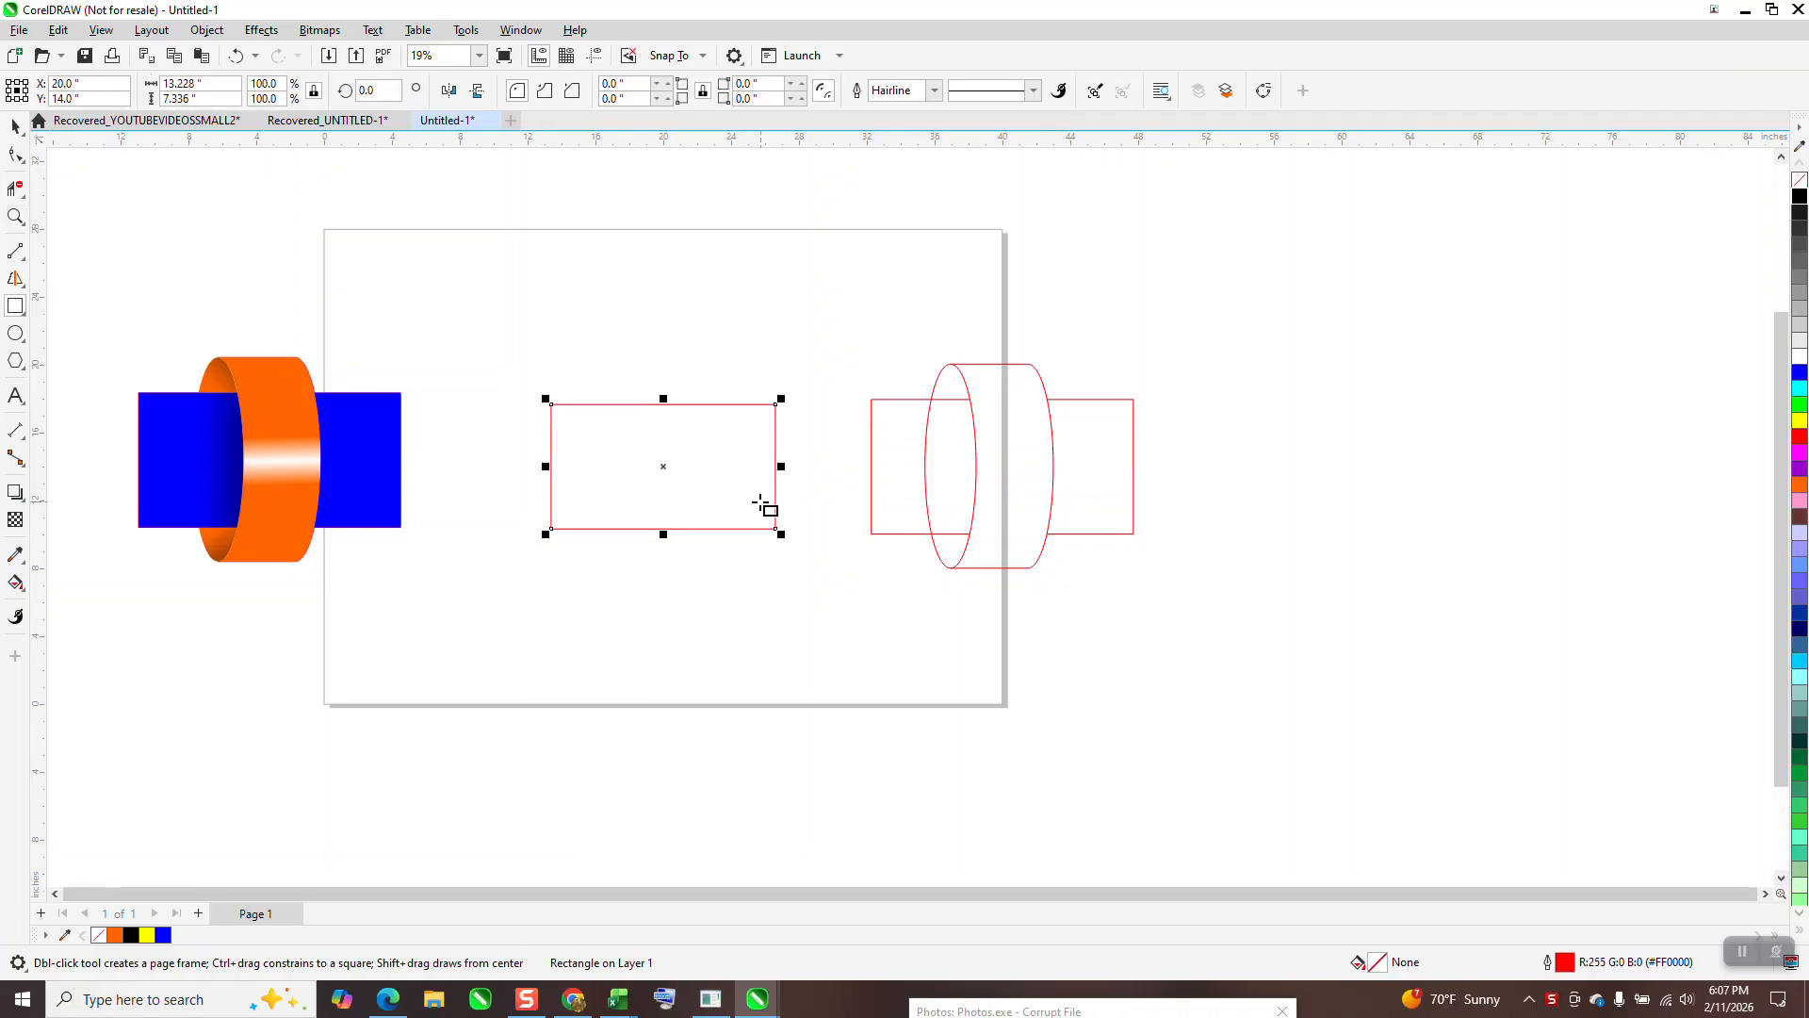
pyautogui.click(15, 332)
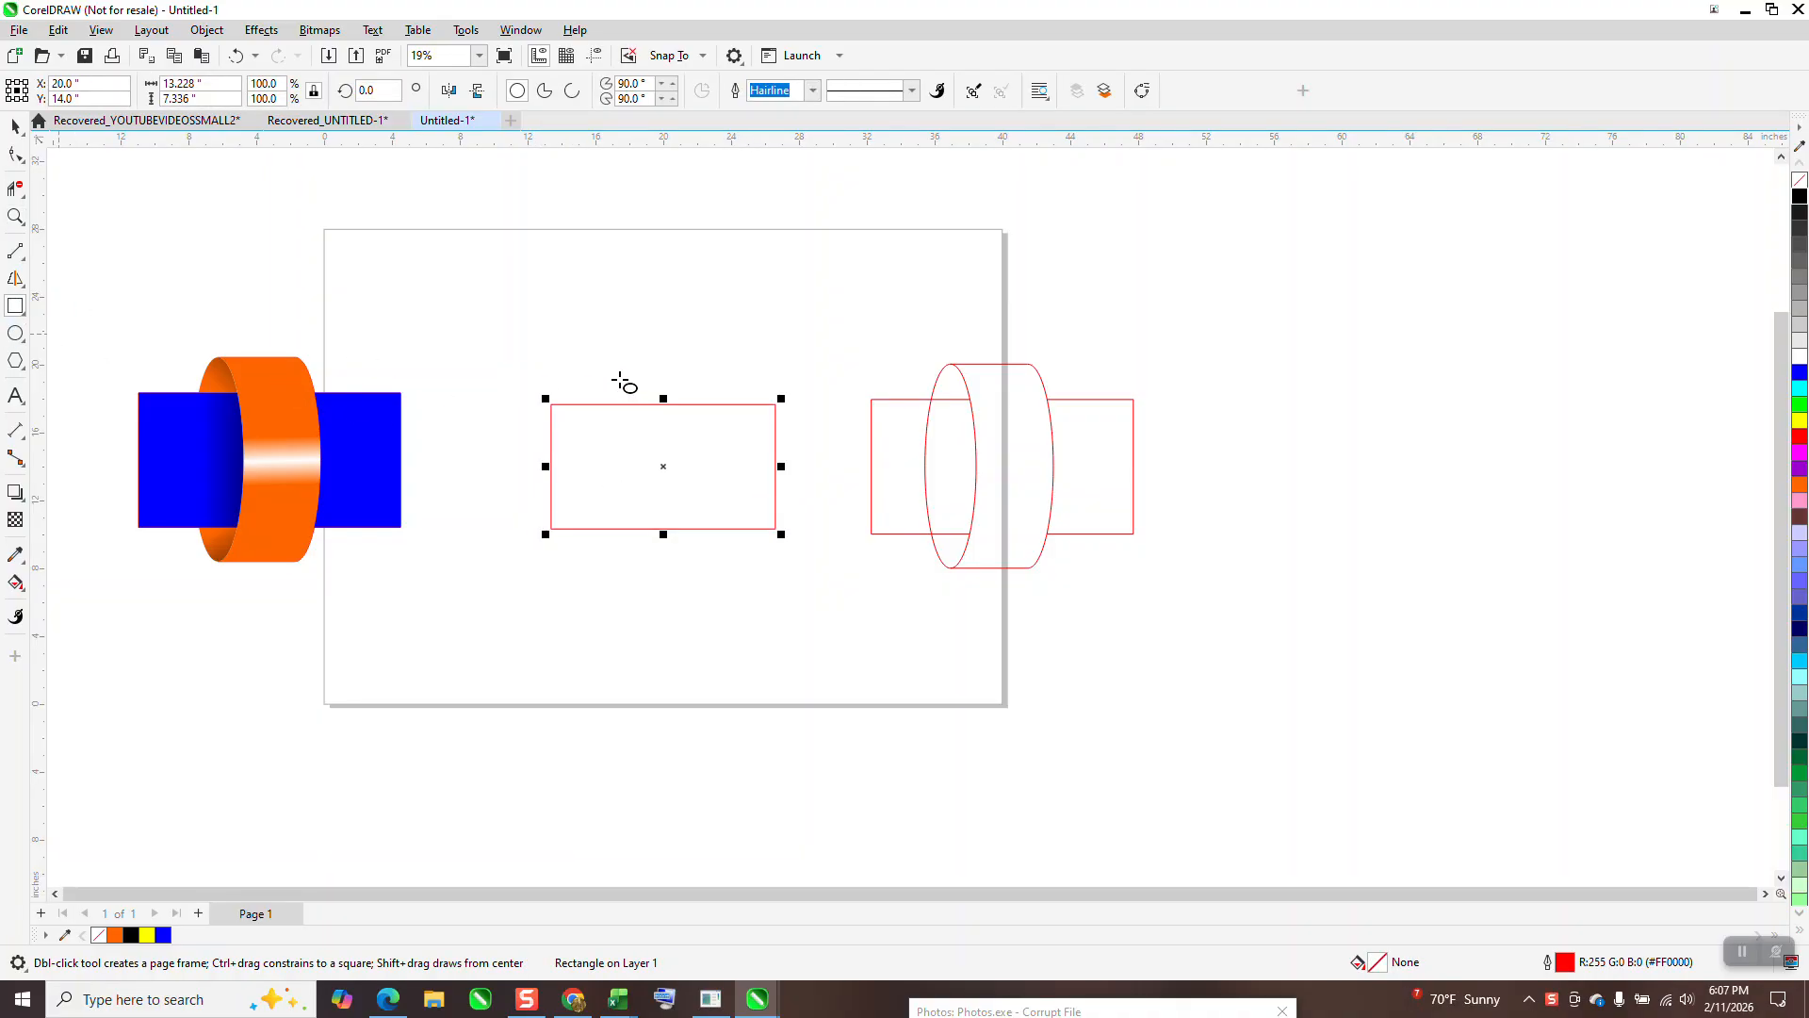
pyautogui.moveTo(673, 354); pyautogui.dragTo(618, 592)
# Step: Center the ellipse, shift it left, and add copies for three ellipses across the bar
pyautogui.click(15, 126)
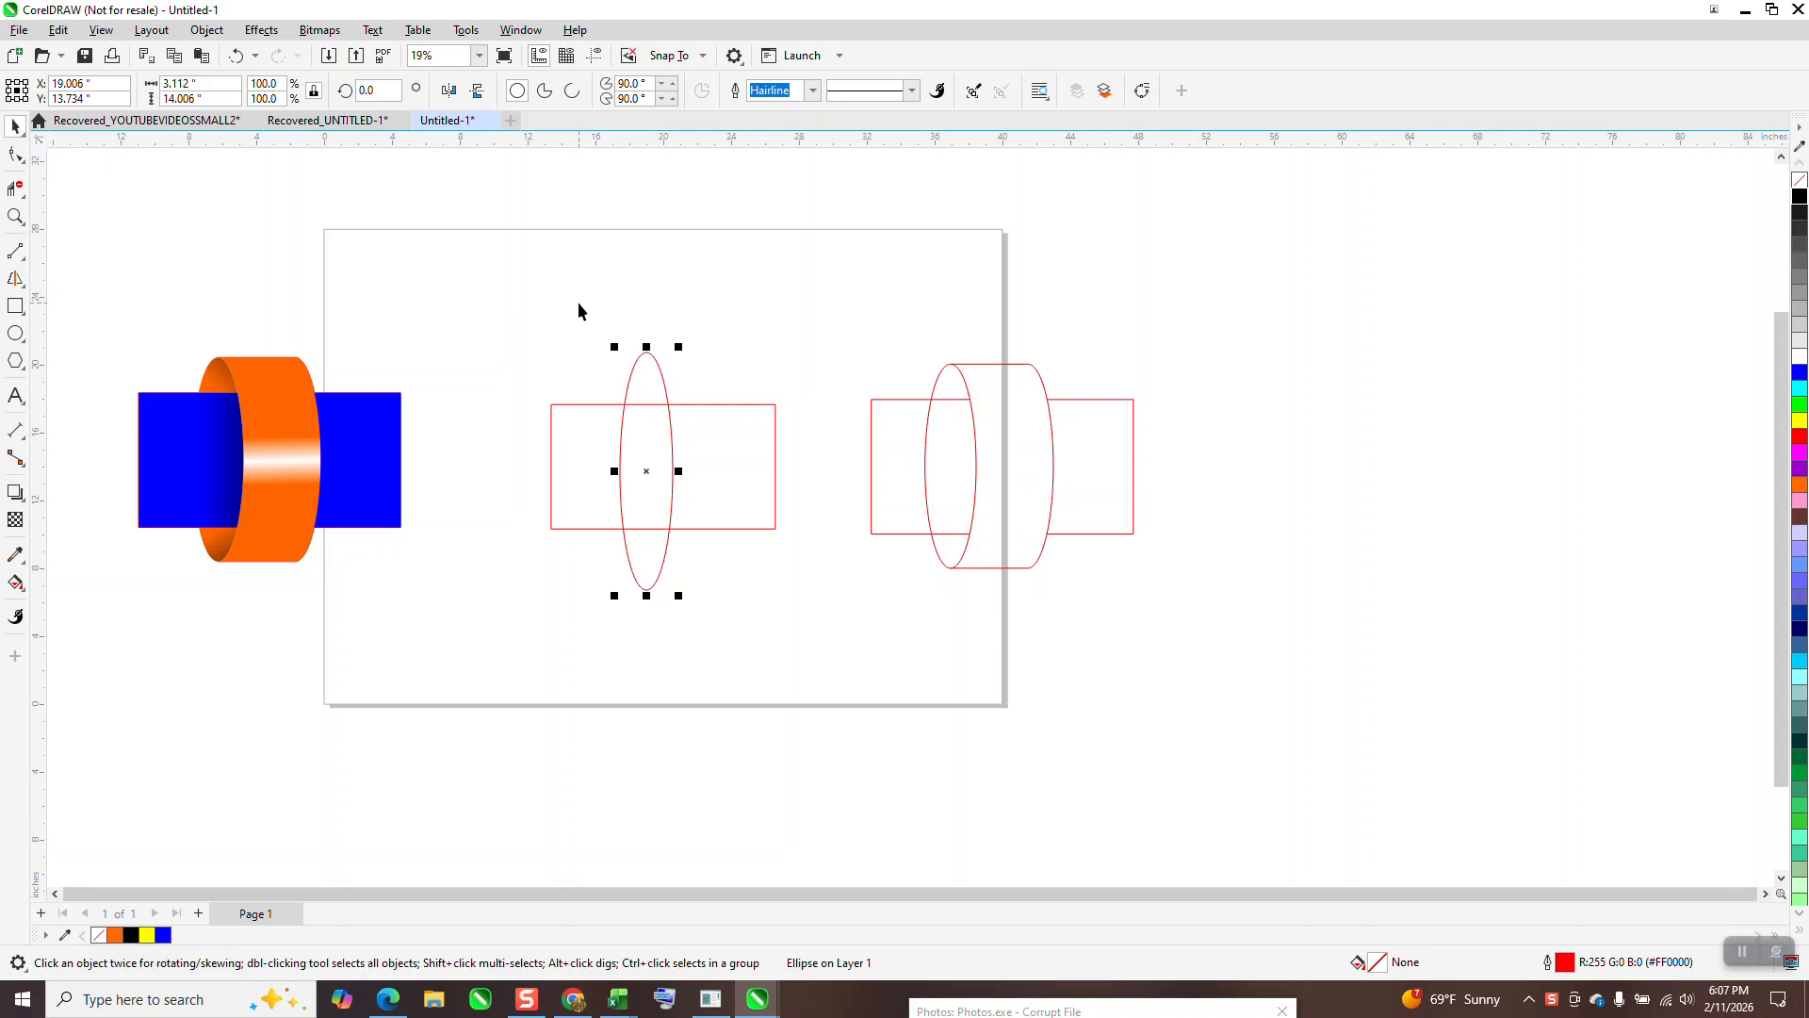
pyautogui.press('p')
pyautogui.moveTo(663, 467); pyautogui.dragTo(625, 467)
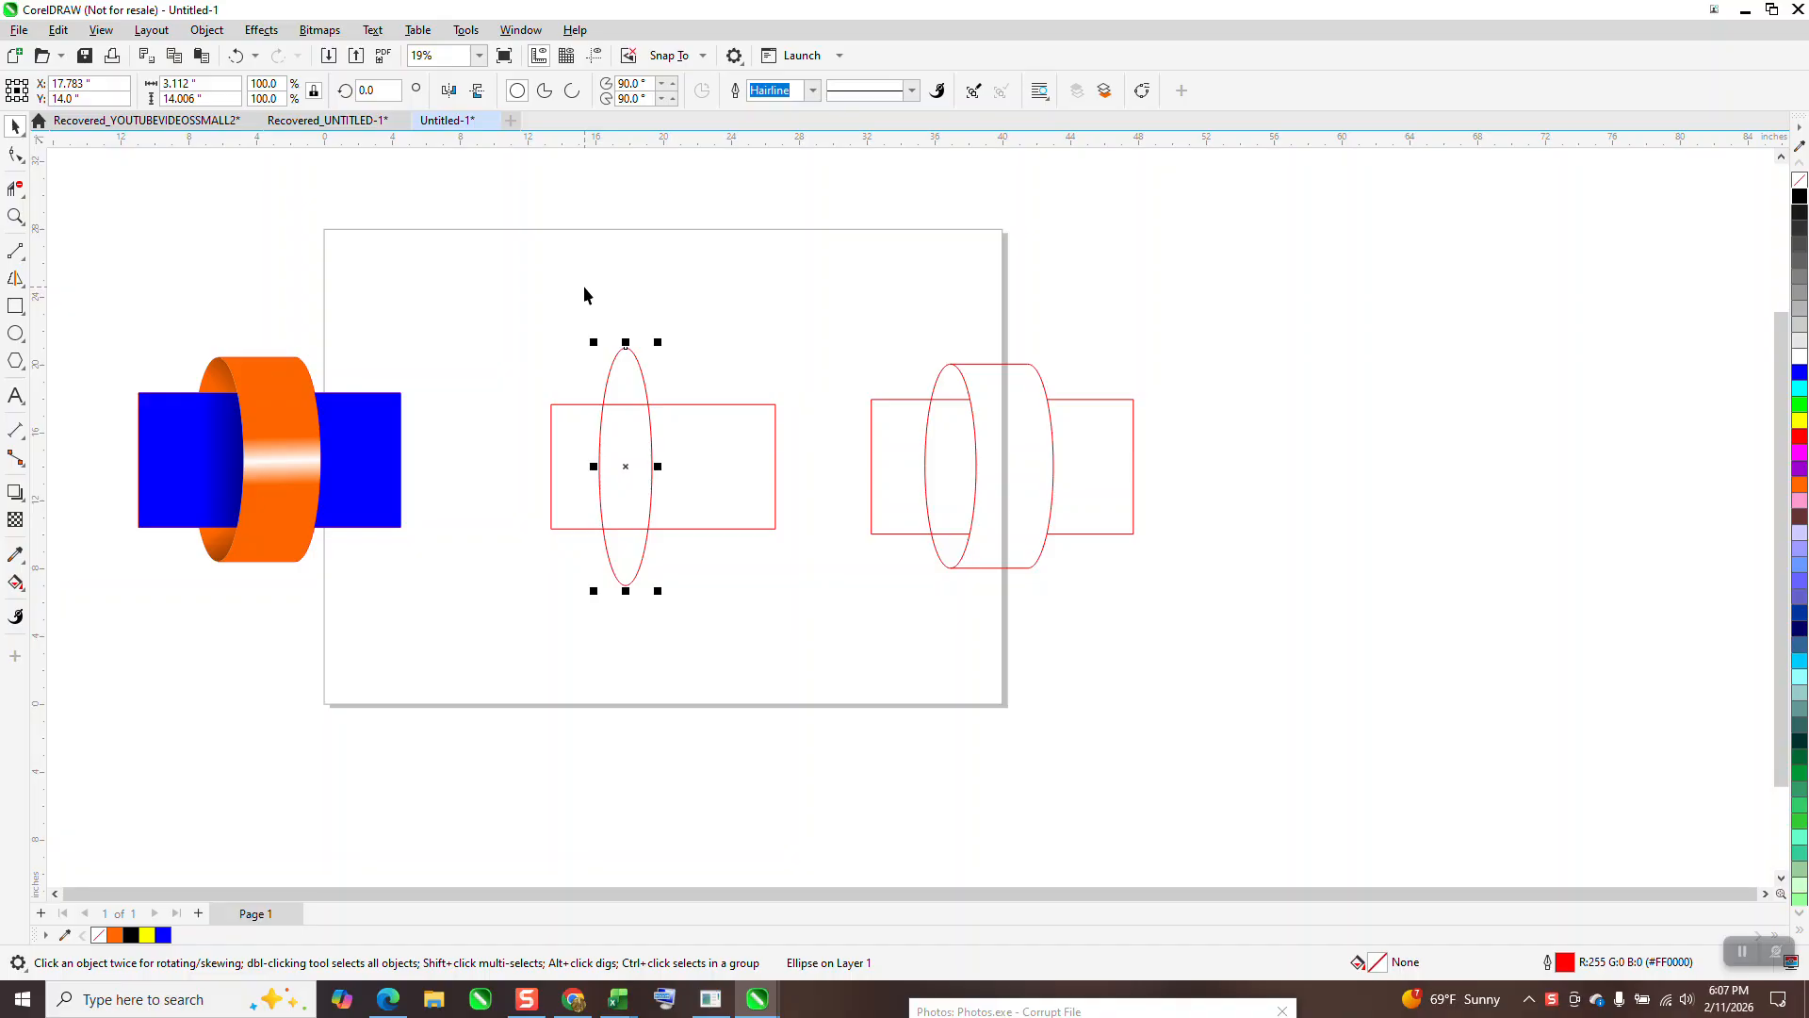
pyautogui.moveTo(629, 467); pyautogui.dragTo(611, 466)
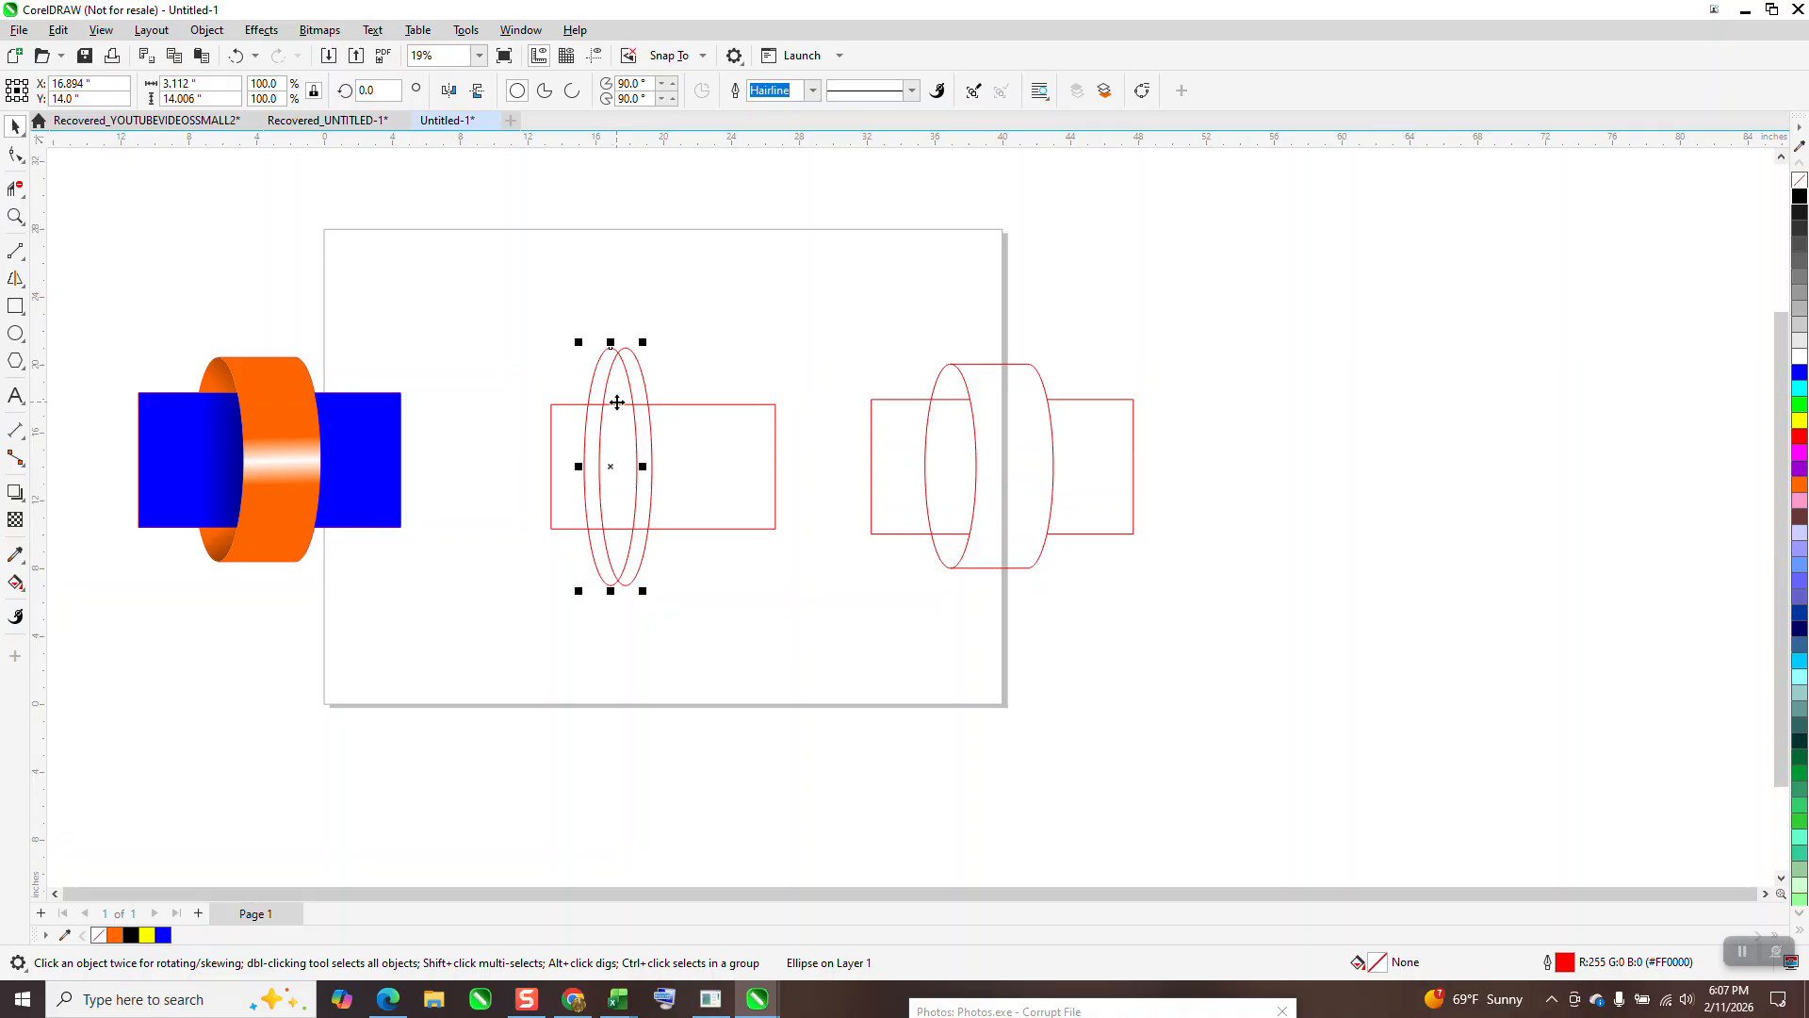
pyautogui.moveTo(614, 465); pyautogui.dragTo(699, 466)
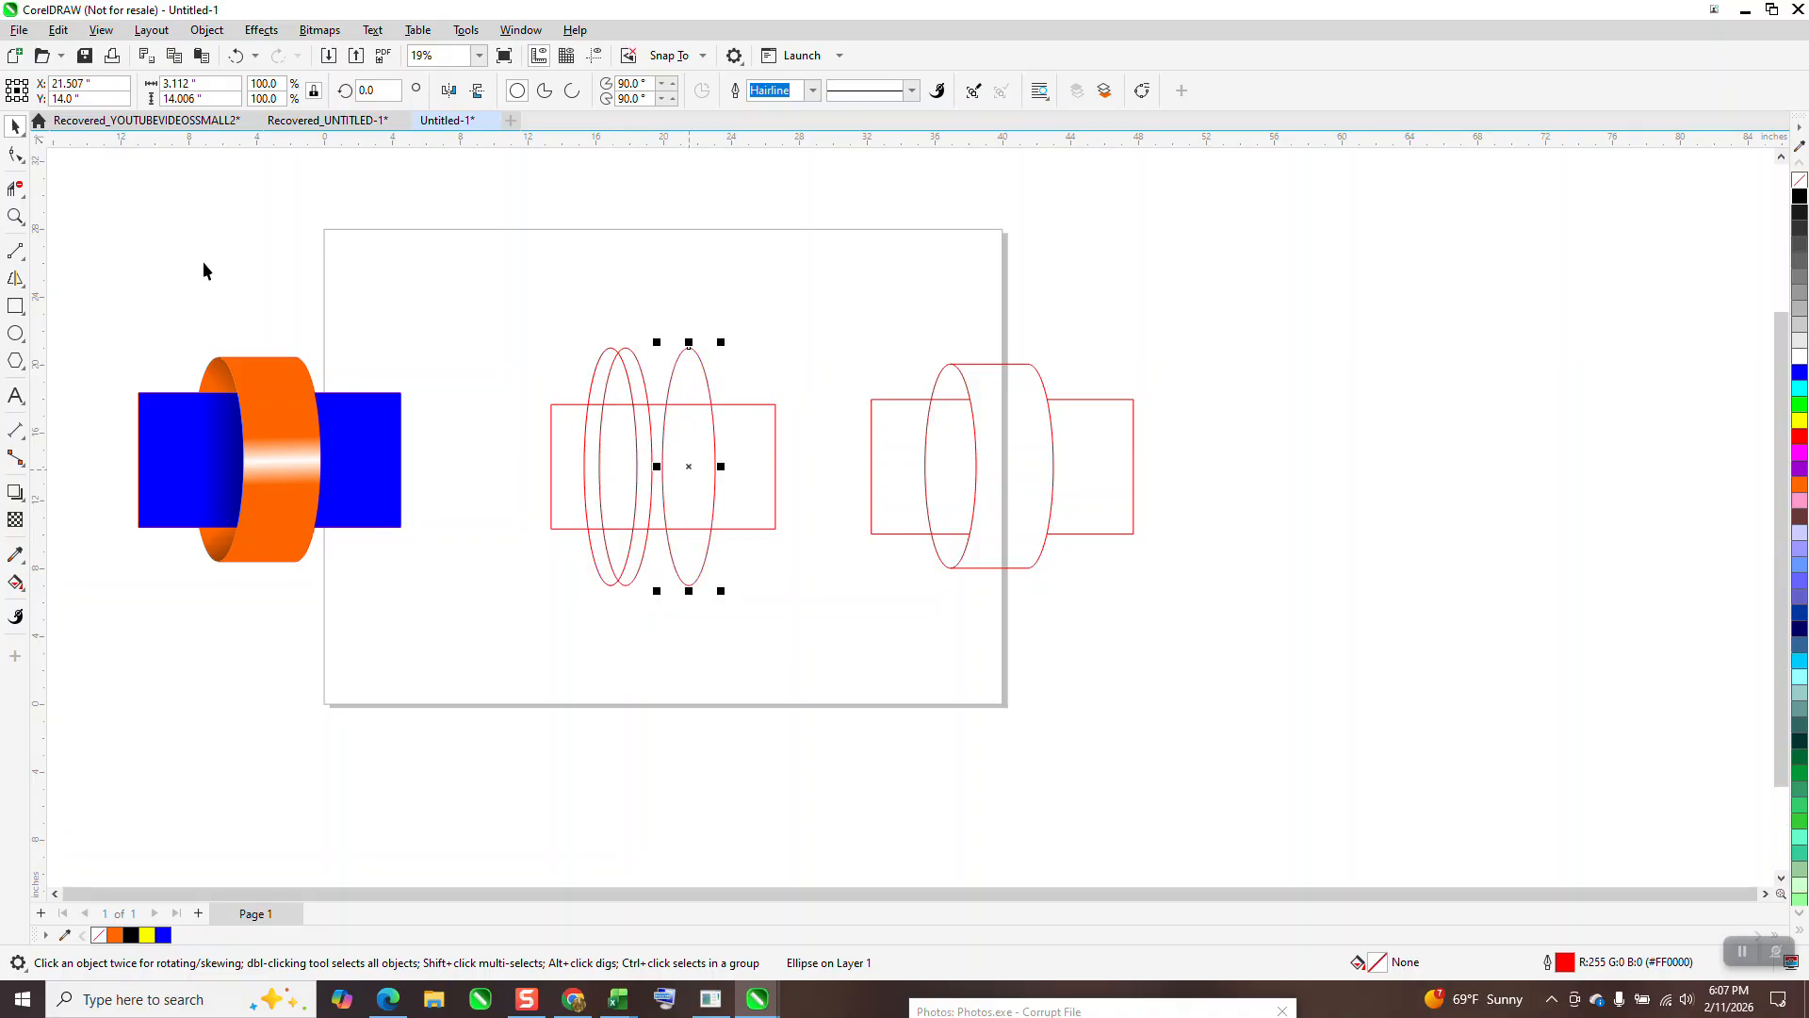
pyautogui.click(15, 217)
pyautogui.moveTo(505, 298); pyautogui.dragTo(980, 650)
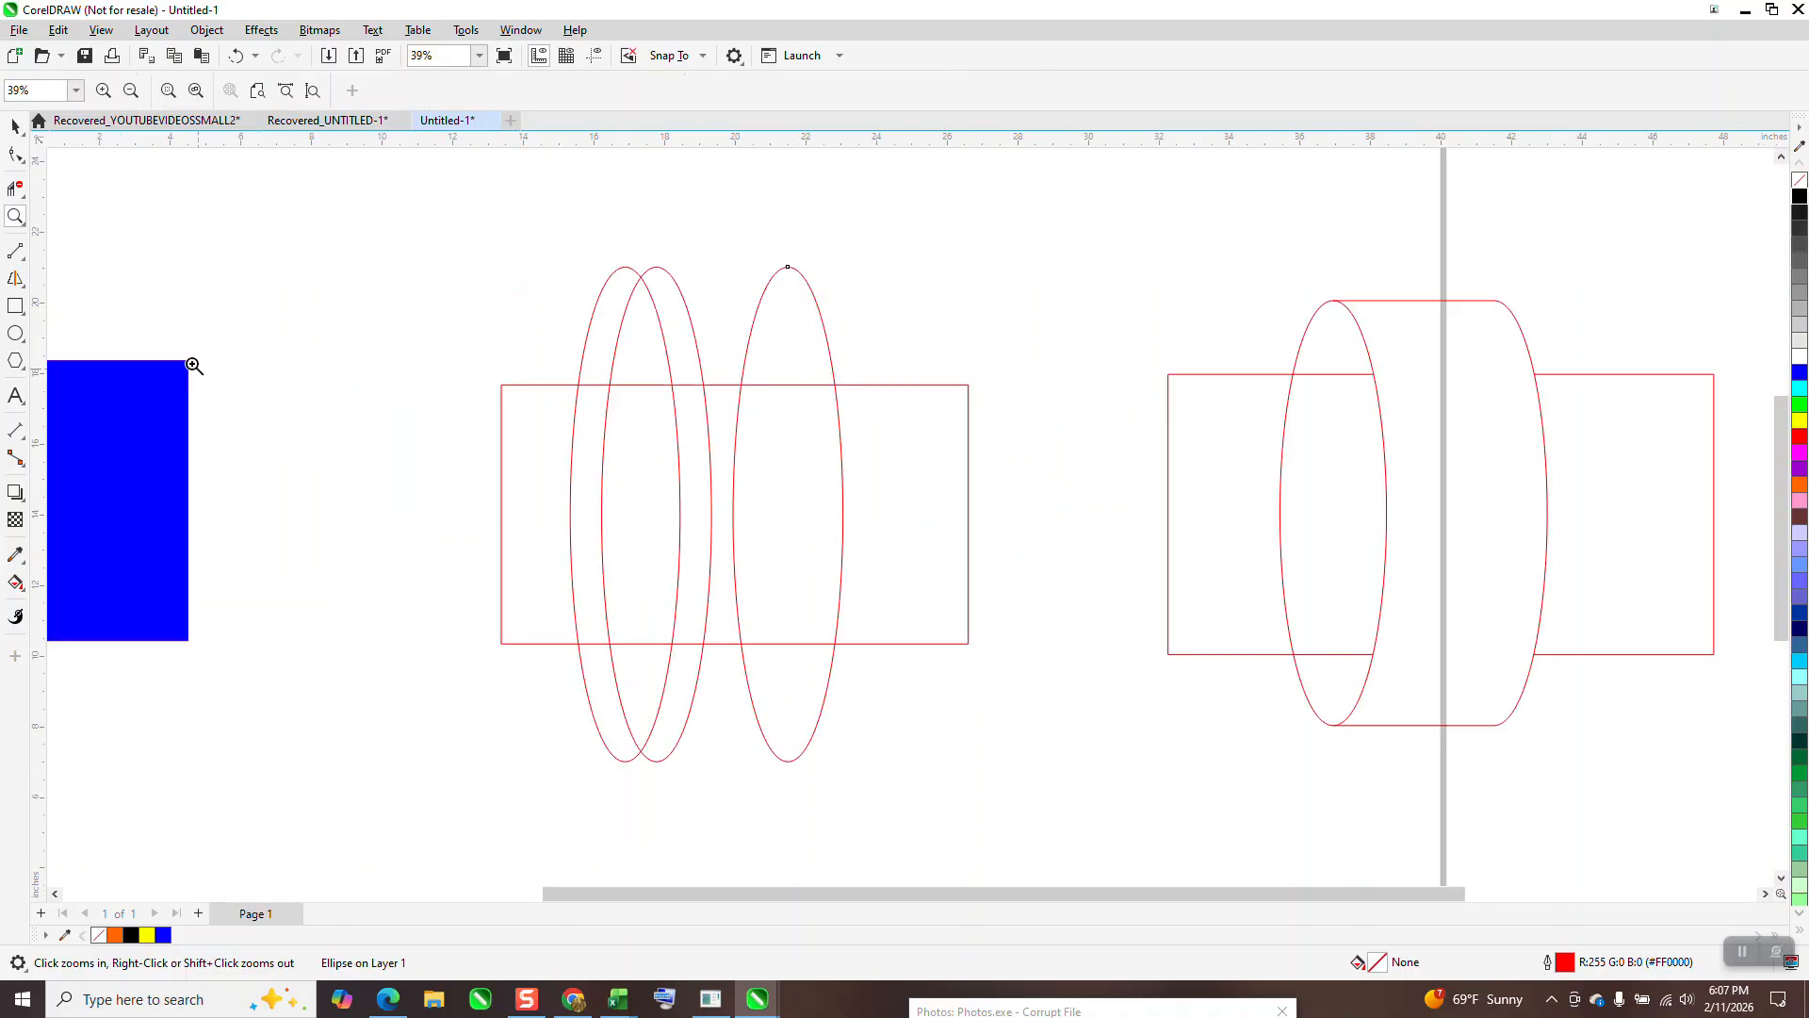
# Step: Draw 2-point lines joining the outer ellipses' tops and bottoms, then erase the right ellipse's hidden arc
pyautogui.click(23, 258)
pyautogui.click(76, 269)
pyautogui.moveTo(789, 268); pyautogui.dragTo(626, 267)
pyautogui.moveTo(790, 762); pyautogui.dragTo(625, 761)
pyautogui.scroll(-1, 614, 545)
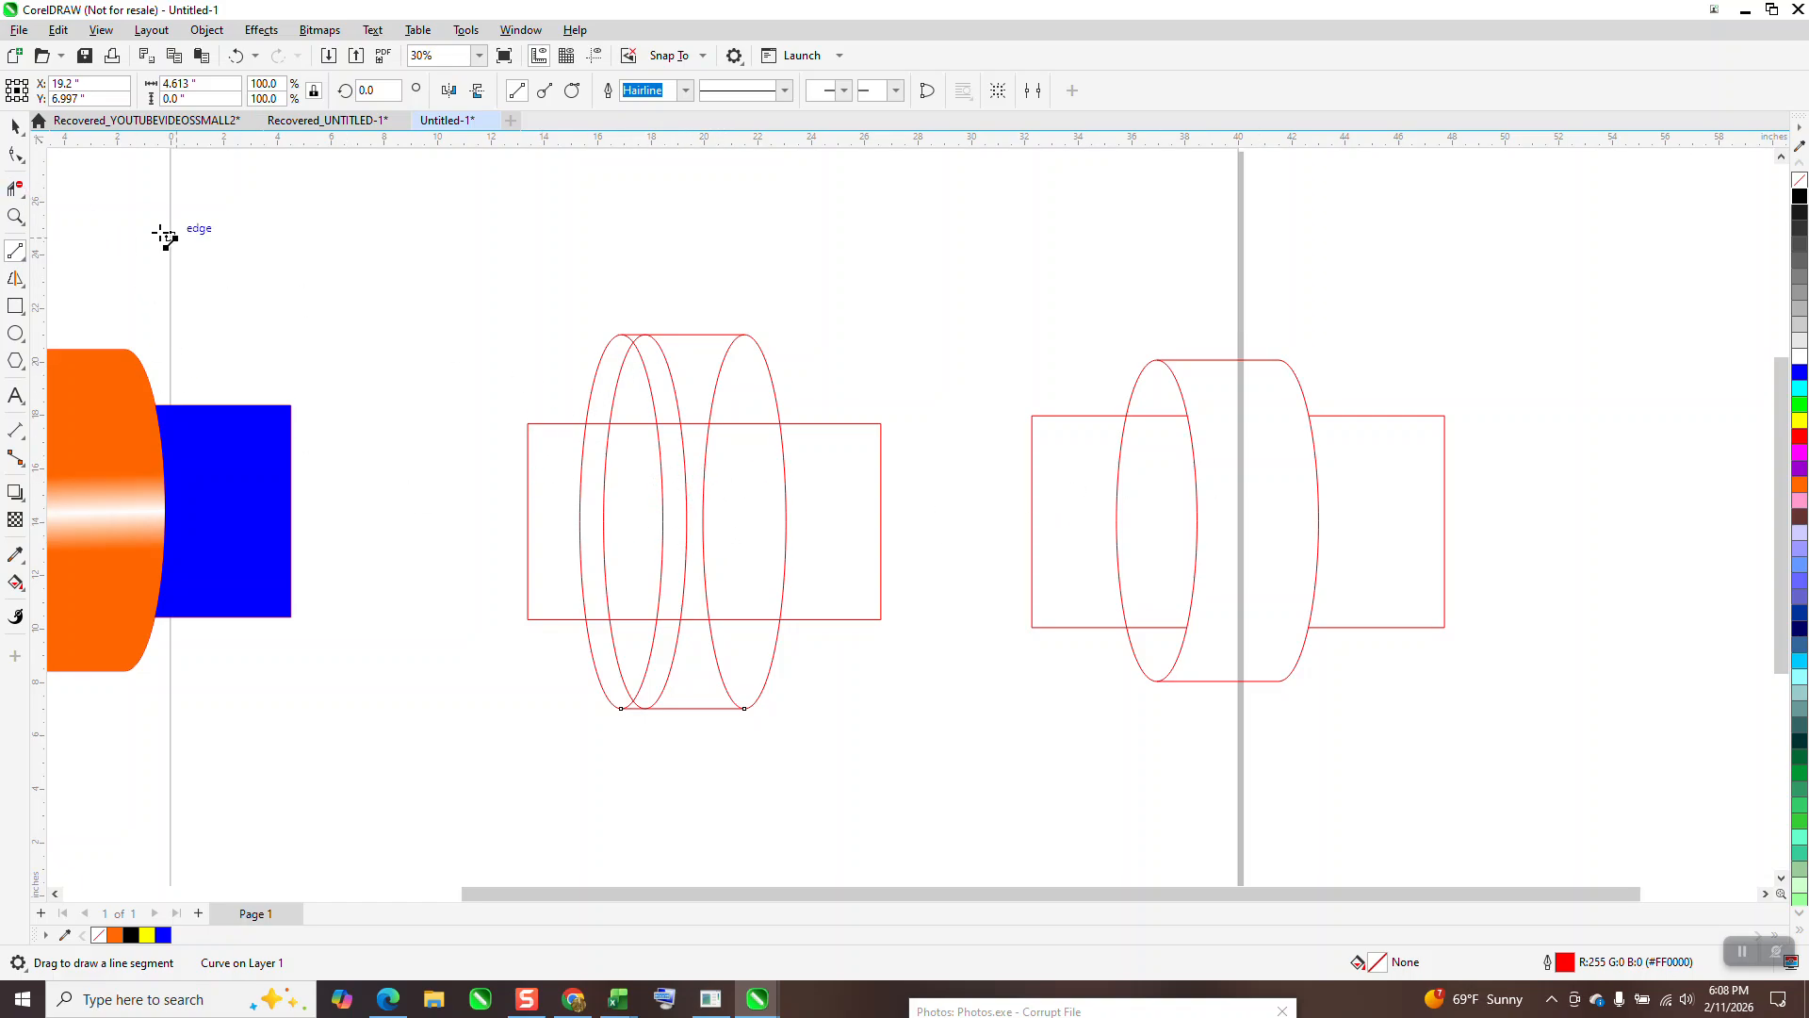
pyautogui.click(15, 188)
pyautogui.click(712, 439)
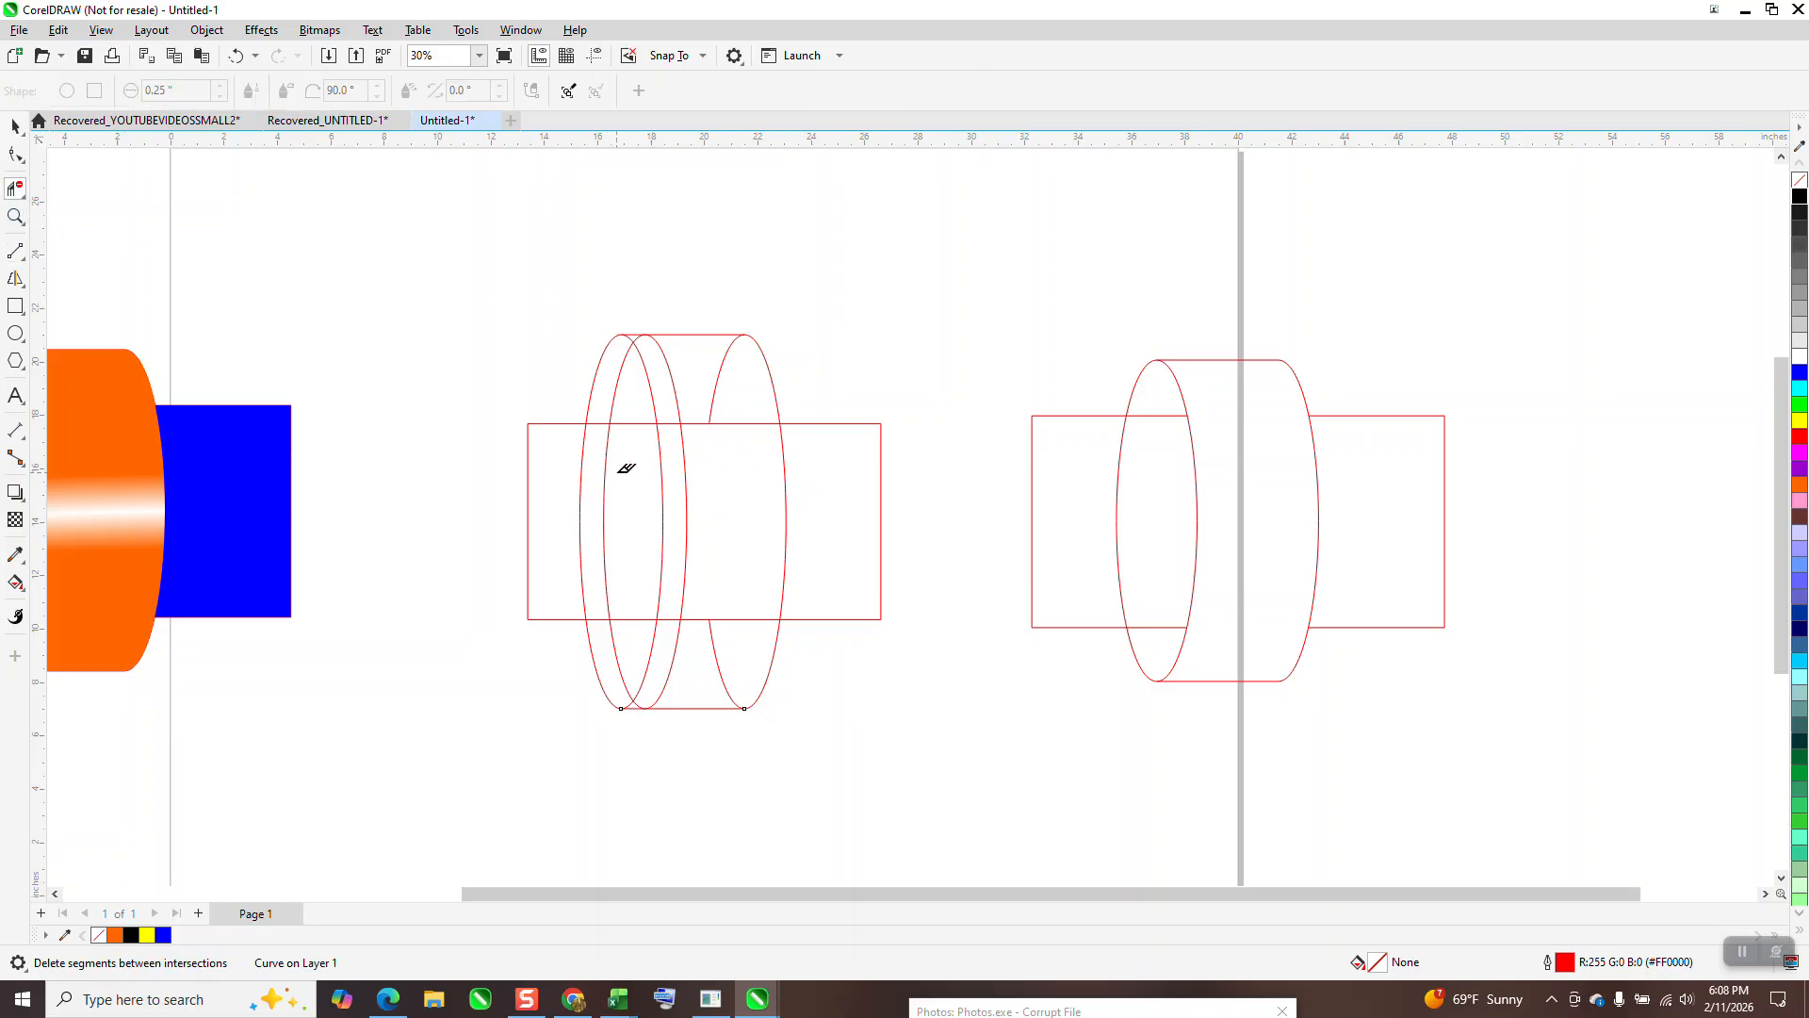
# Step: Erase the hidden arcs of the middle and right ellipses inside and around the bar
pyautogui.click(604, 474)
pyautogui.click(733, 663)
pyautogui.click(654, 652)
pyautogui.click(661, 584)
pyautogui.click(657, 405)
pyautogui.click(723, 379)
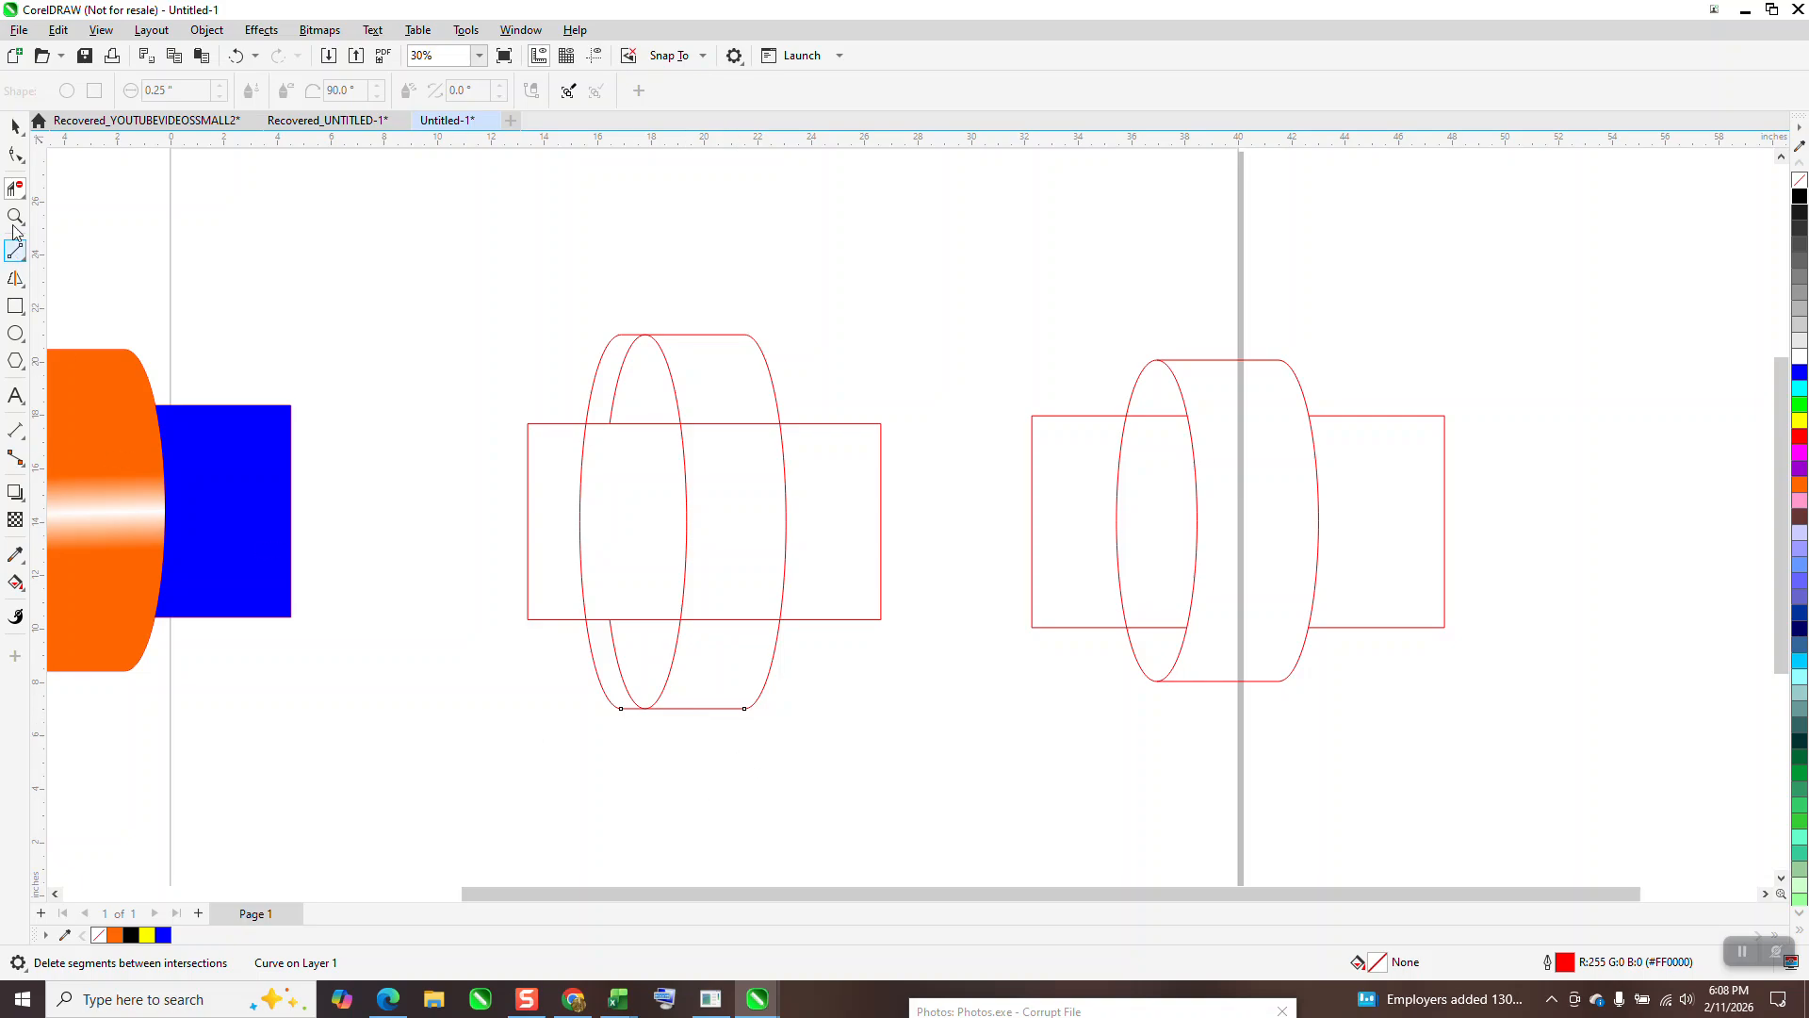
# Step: Remove the bar's top and bottom edges lying inside the ring
pyautogui.click(15, 125)
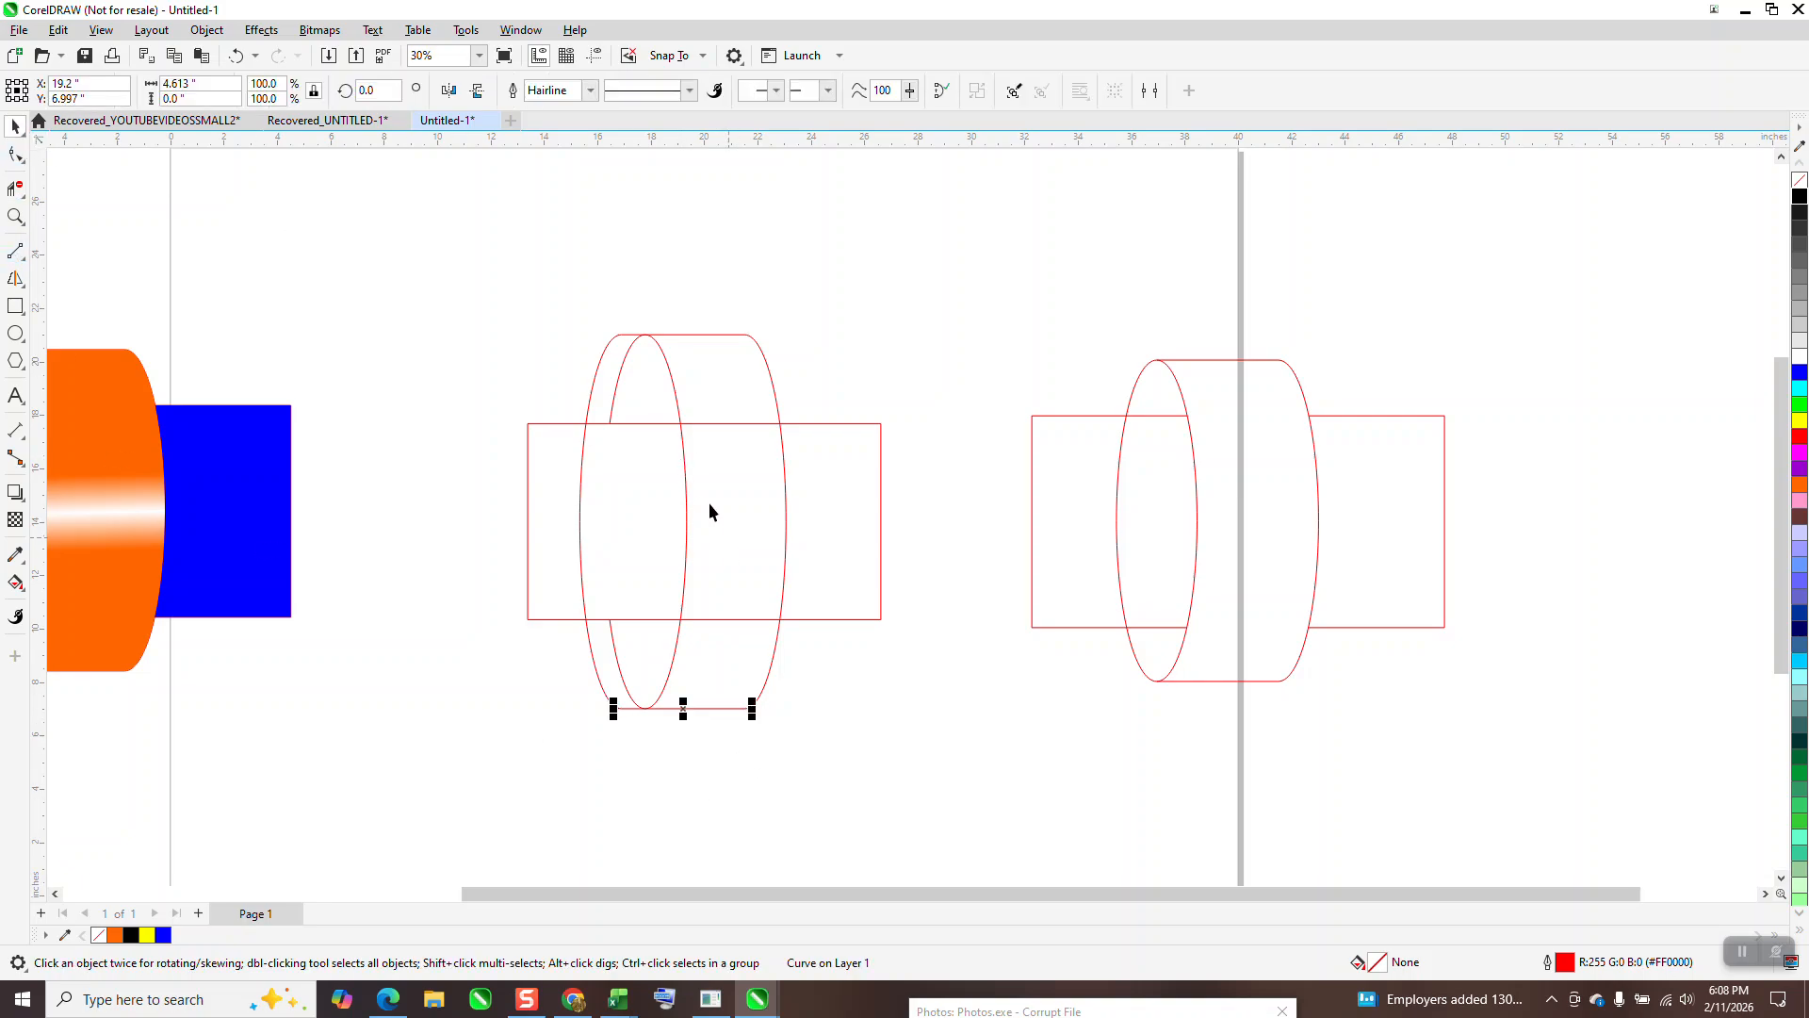
pyautogui.click(15, 188)
pyautogui.moveTo(731, 403); pyautogui.dragTo(727, 658)
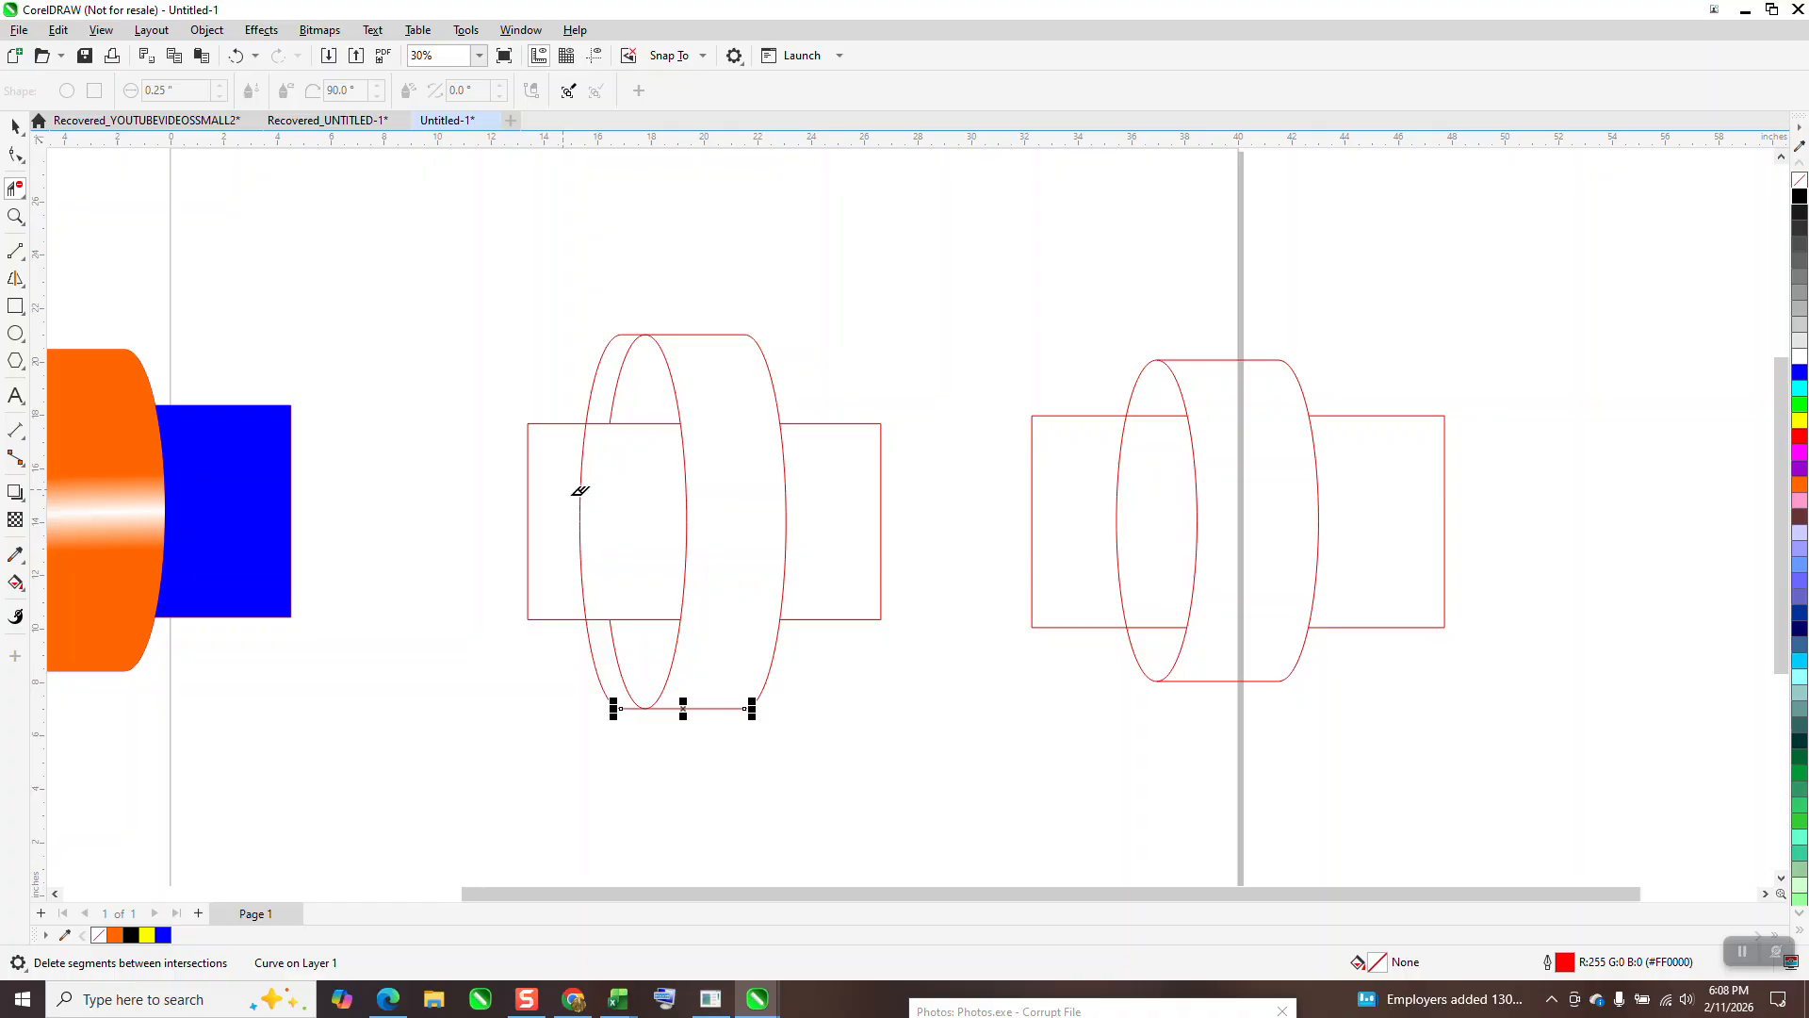
pyautogui.click(15, 125)
pyautogui.scroll(-1, 556, 575)
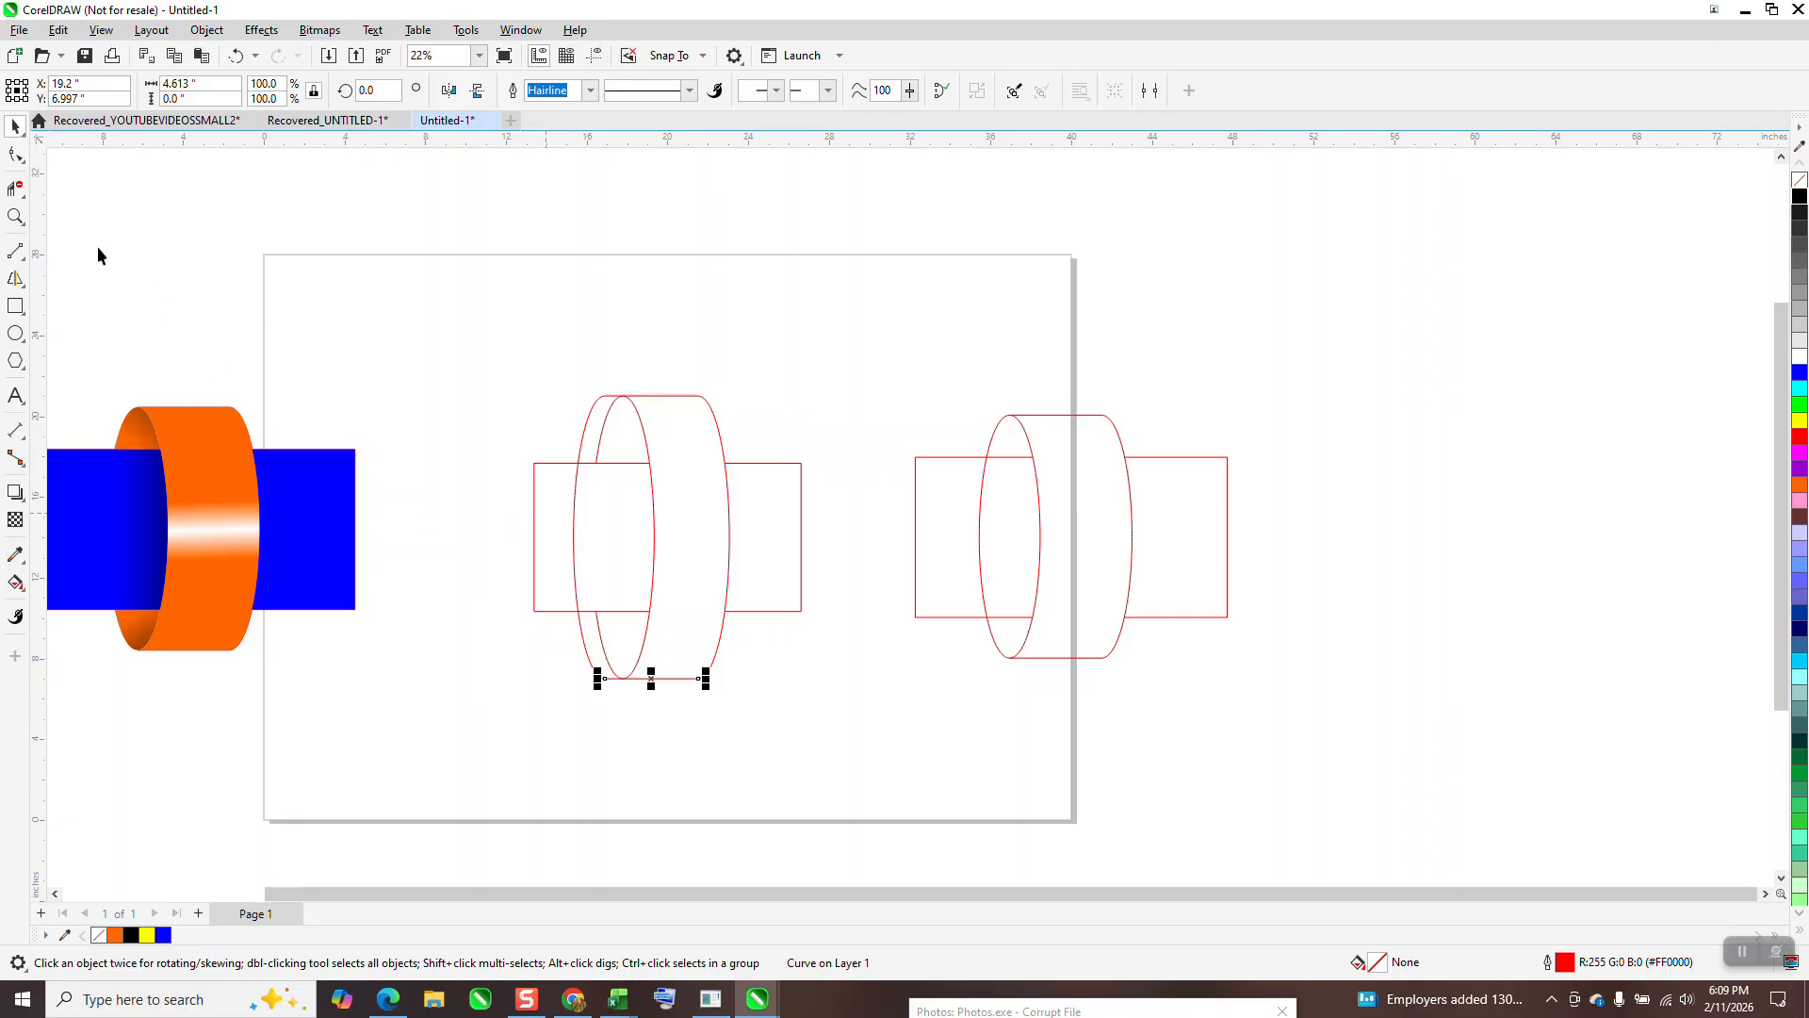
# Step: Erase the left ellipse's last hidden arc, then Smart Fill the four ring regions solid blue
pyautogui.click(15, 188)
pyautogui.click(573, 504)
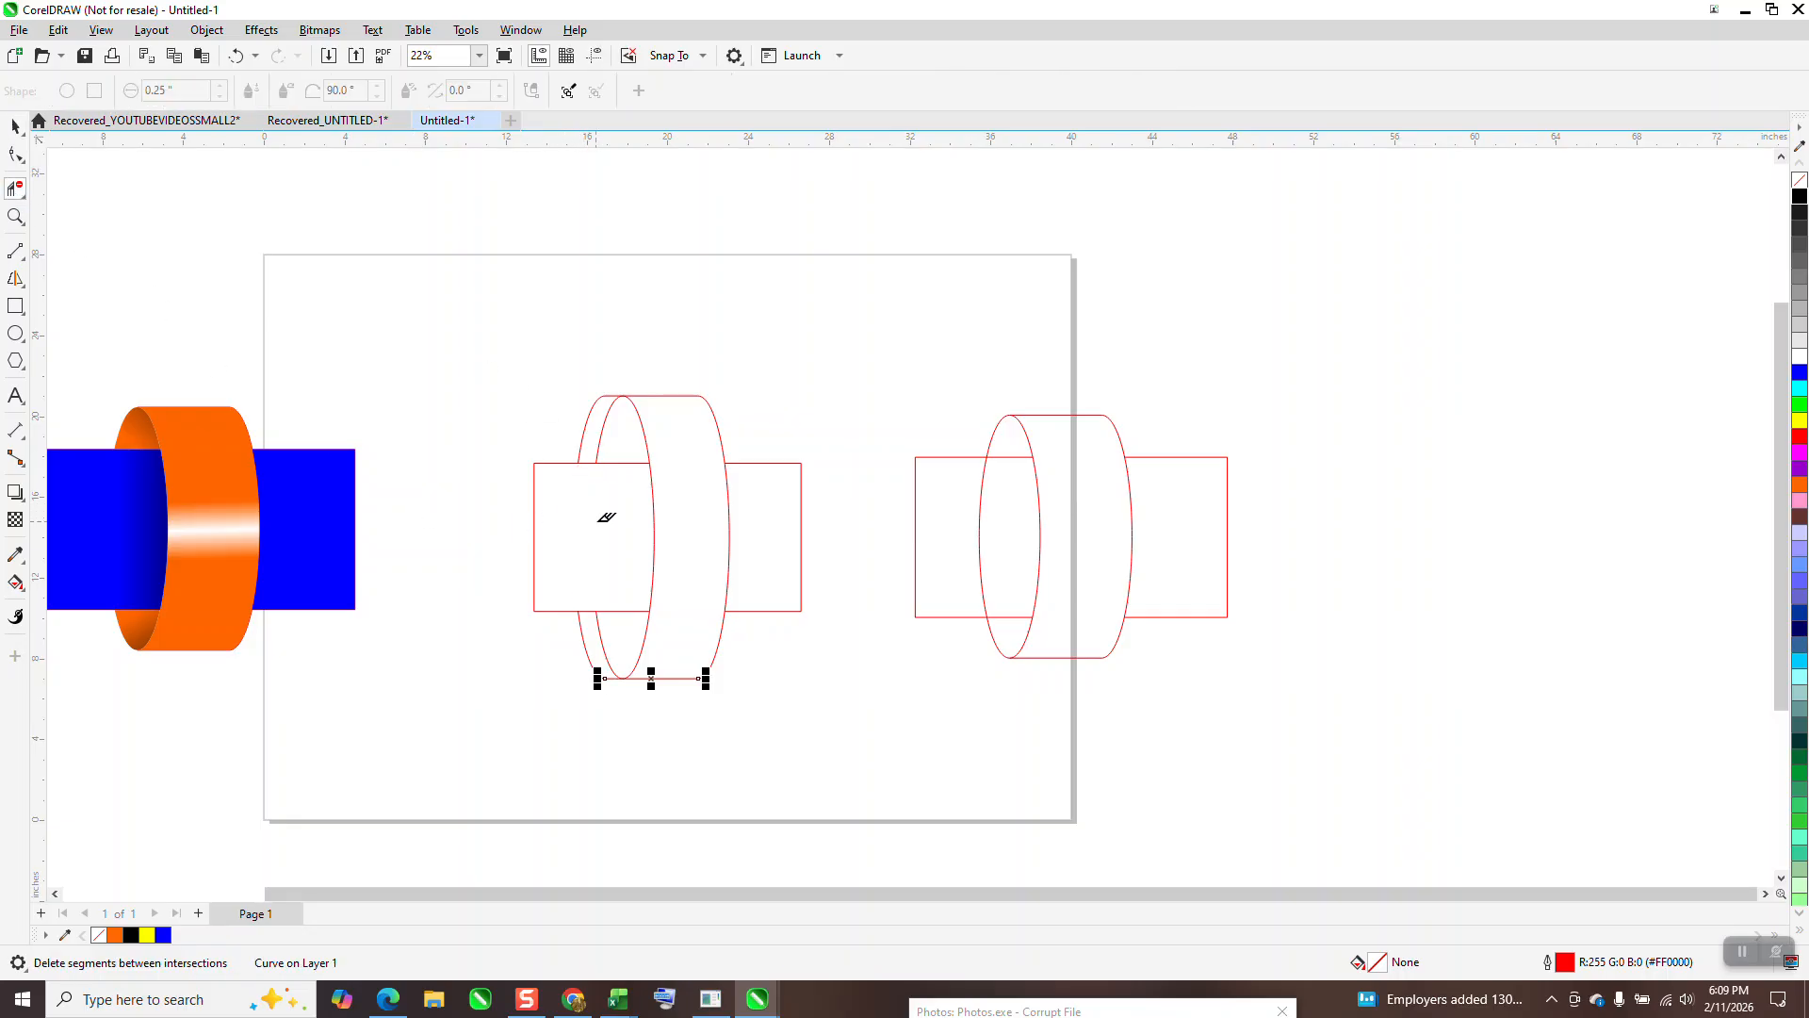
pyautogui.click(16, 584)
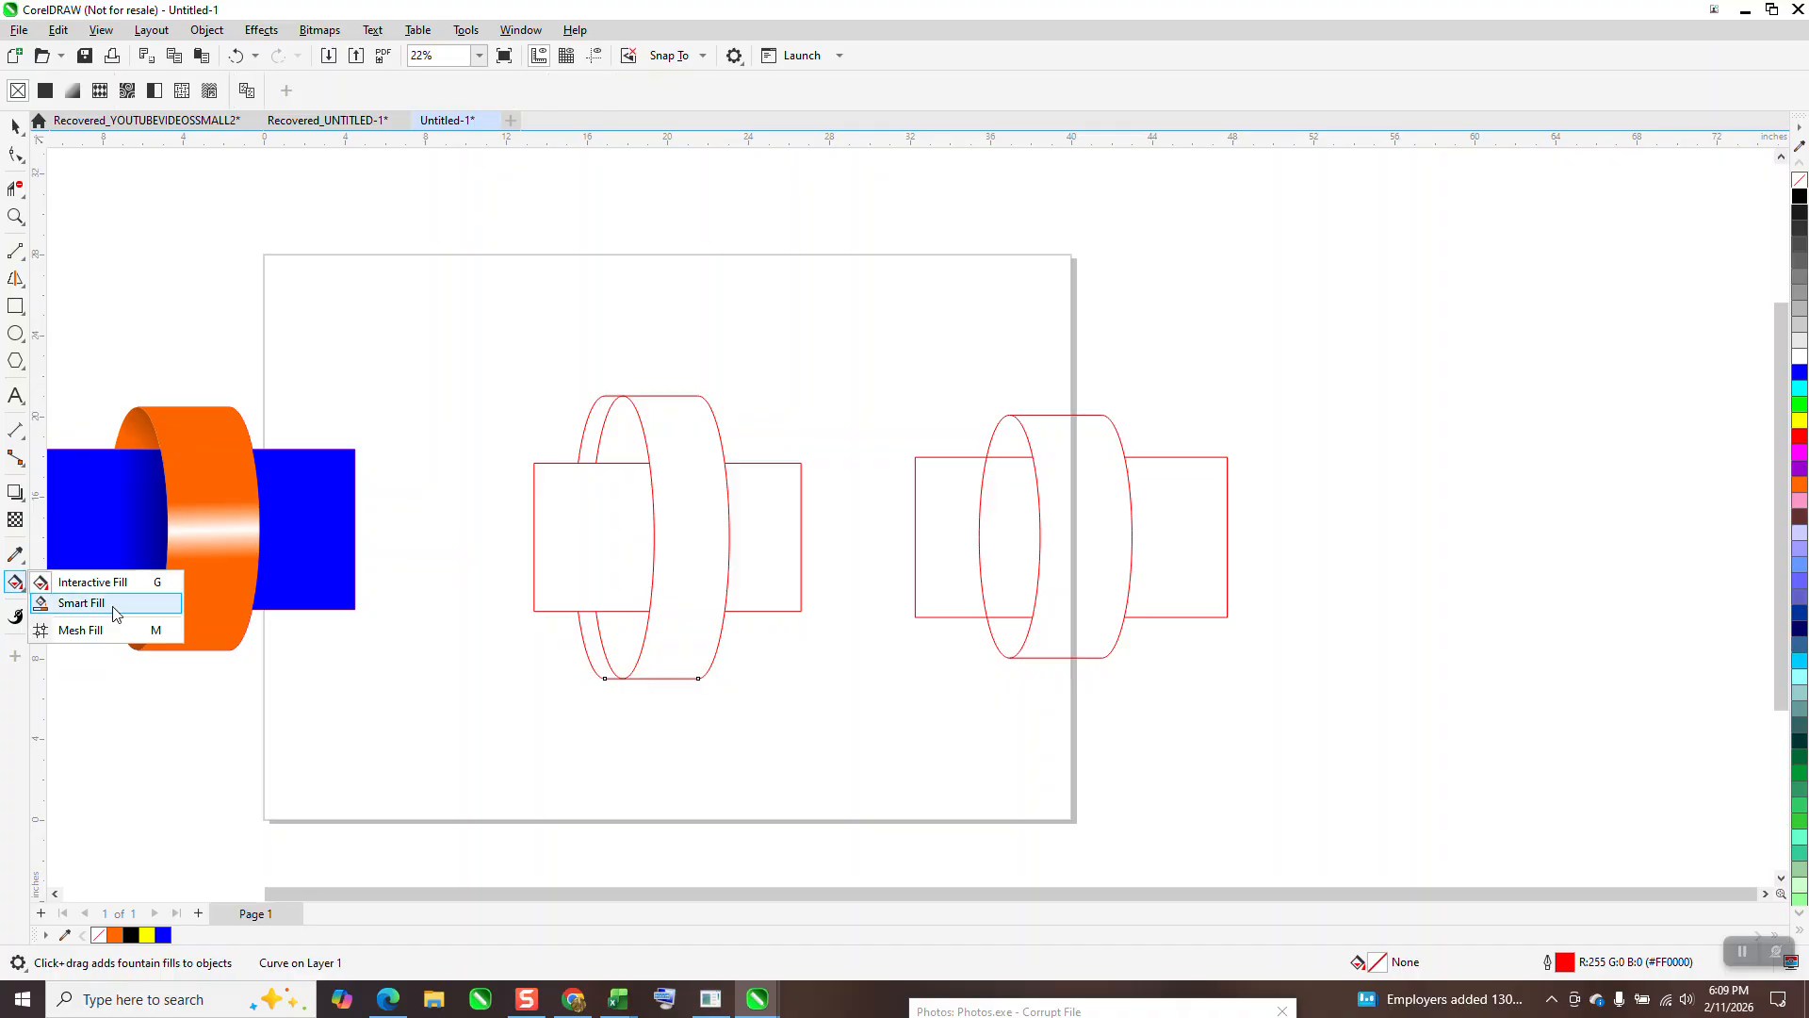
pyautogui.click(81, 603)
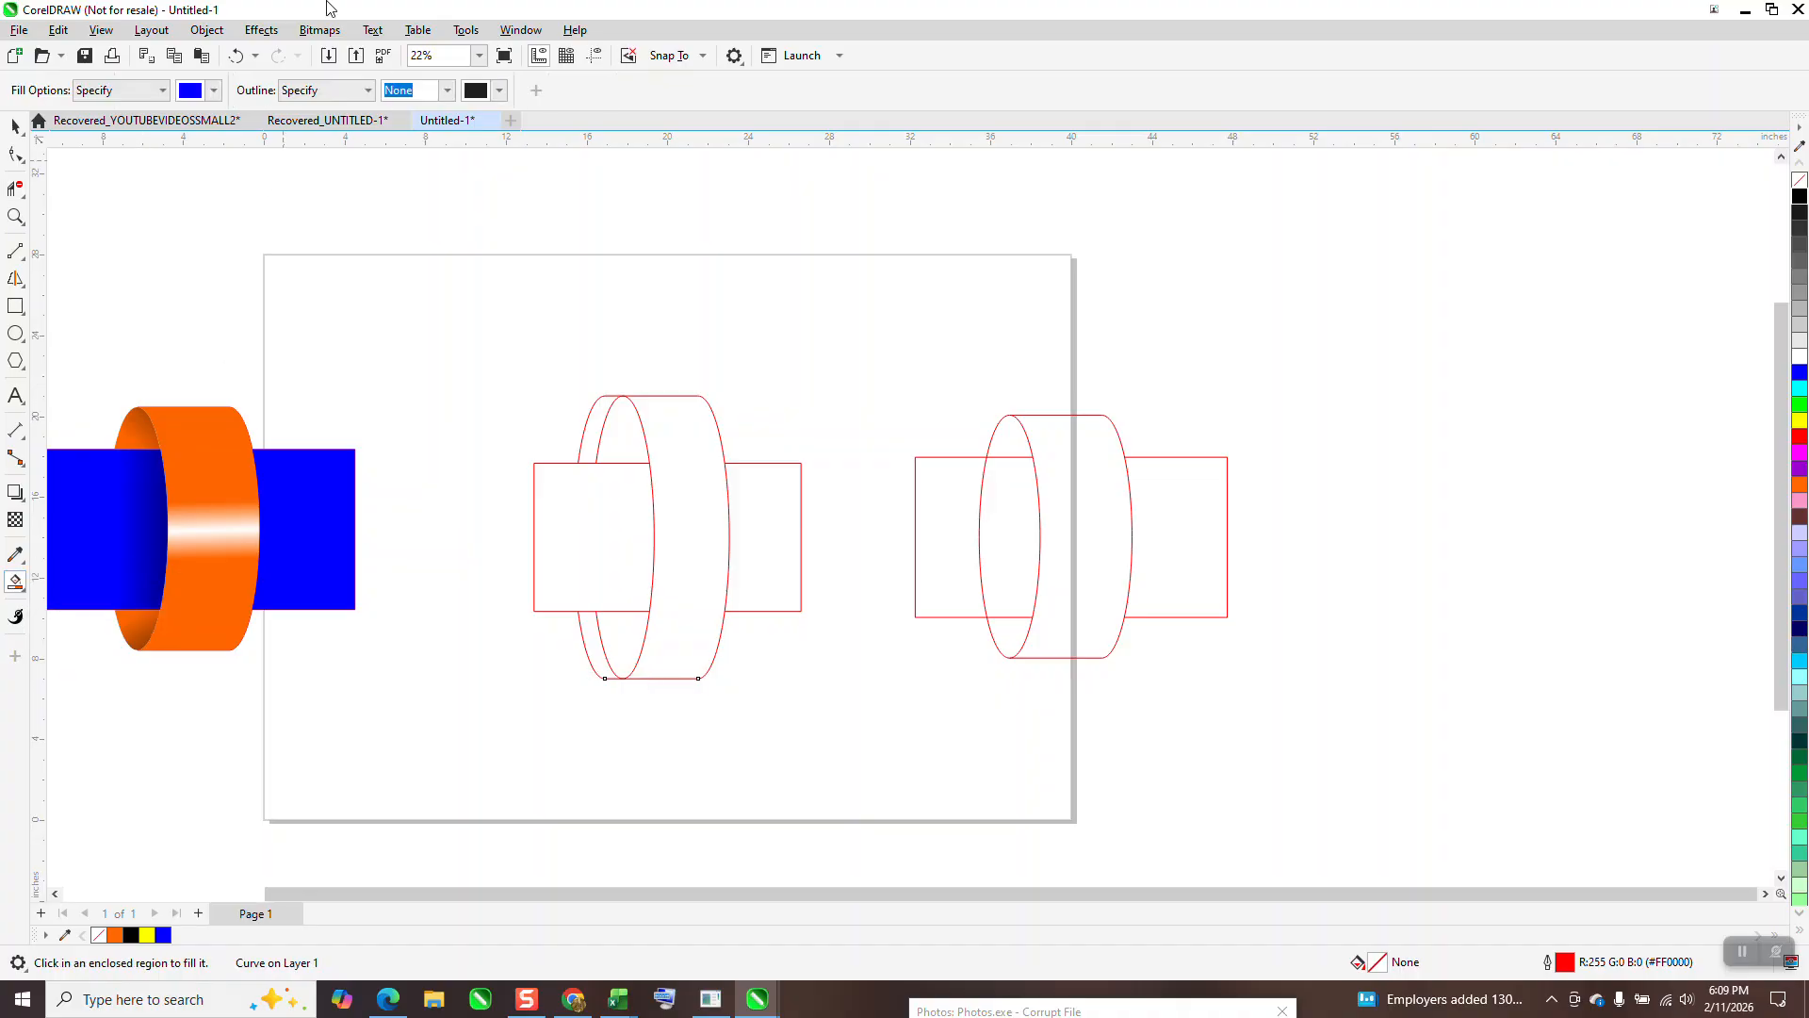
pyautogui.click(621, 634)
pyautogui.click(590, 454)
pyautogui.click(583, 645)
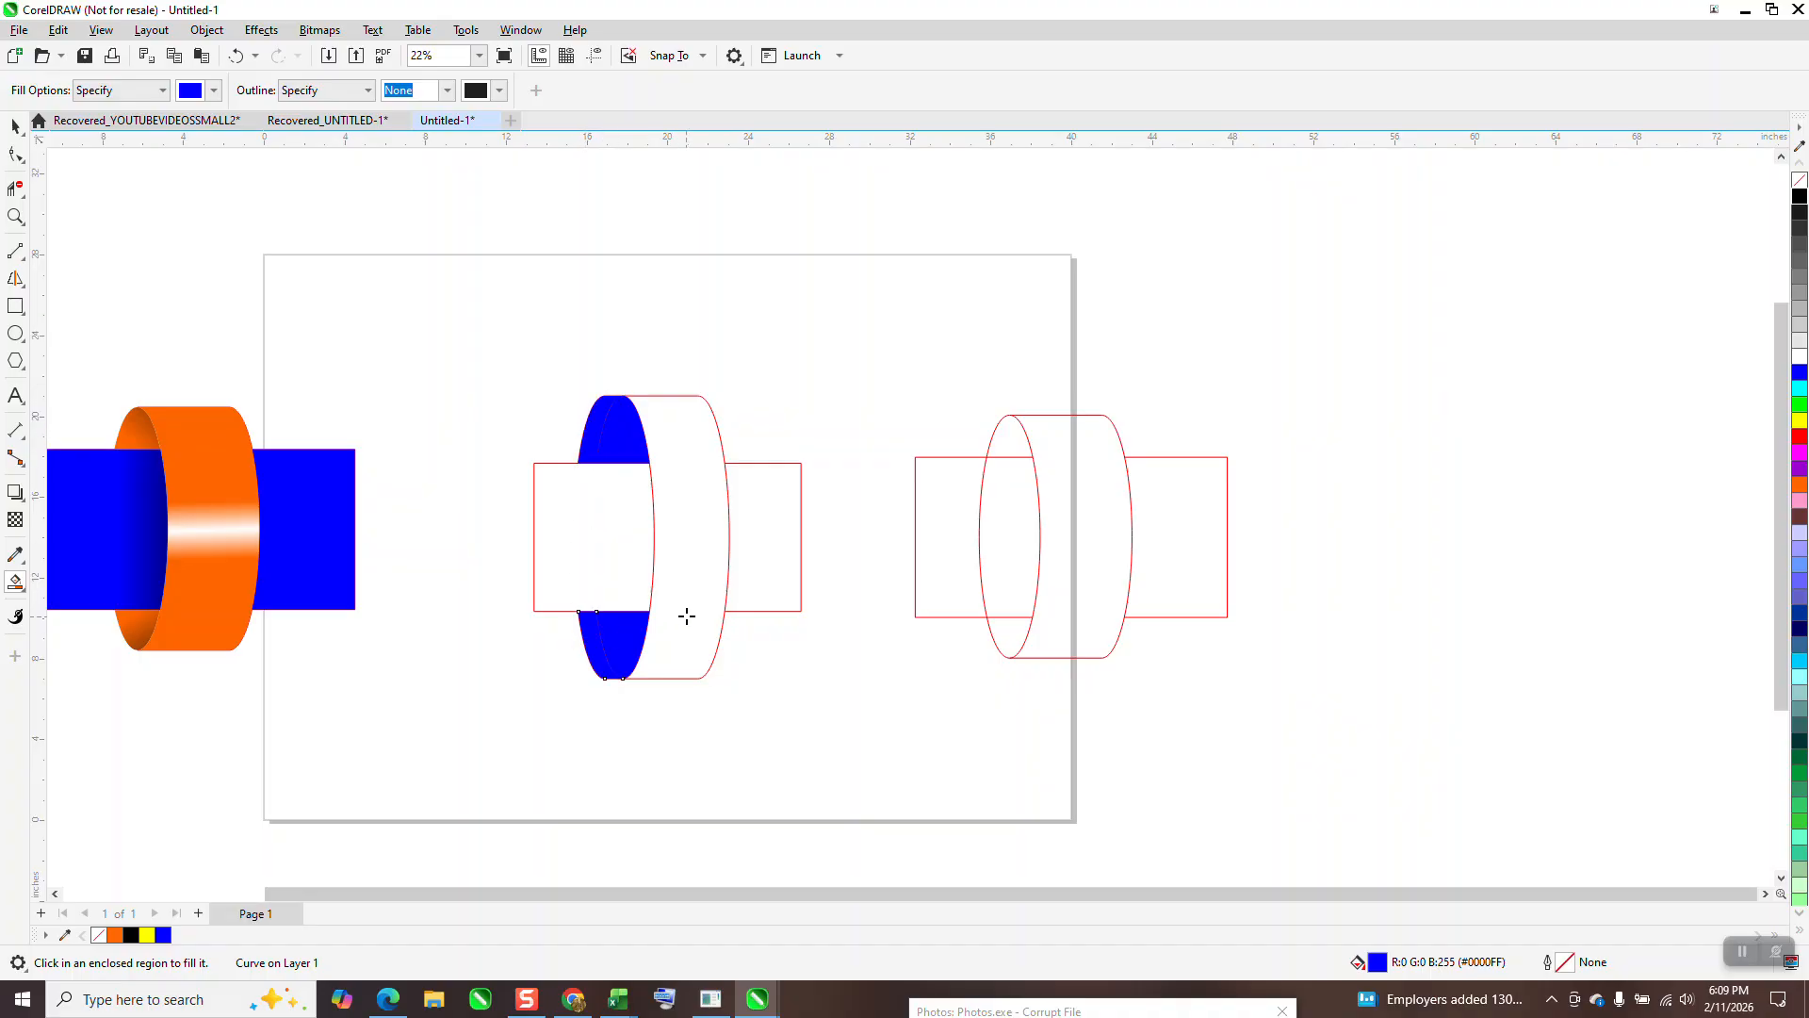
pyautogui.click(687, 616)
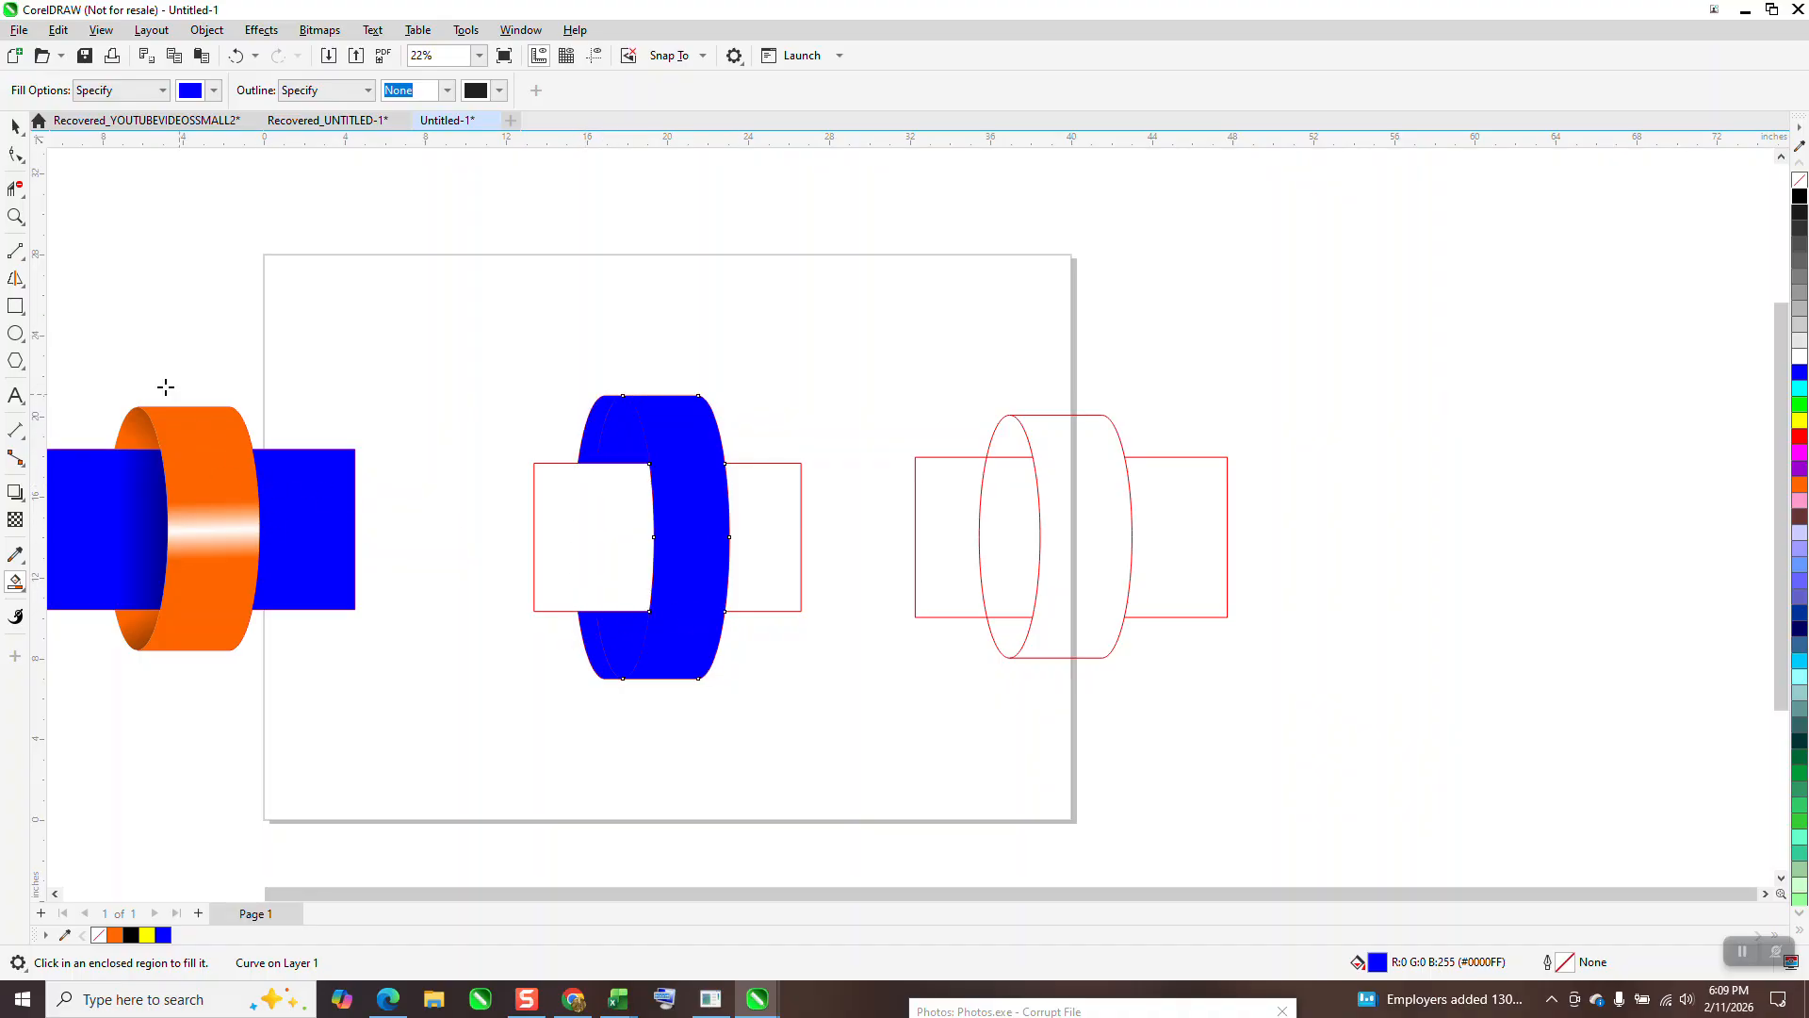
pyautogui.click(15, 125)
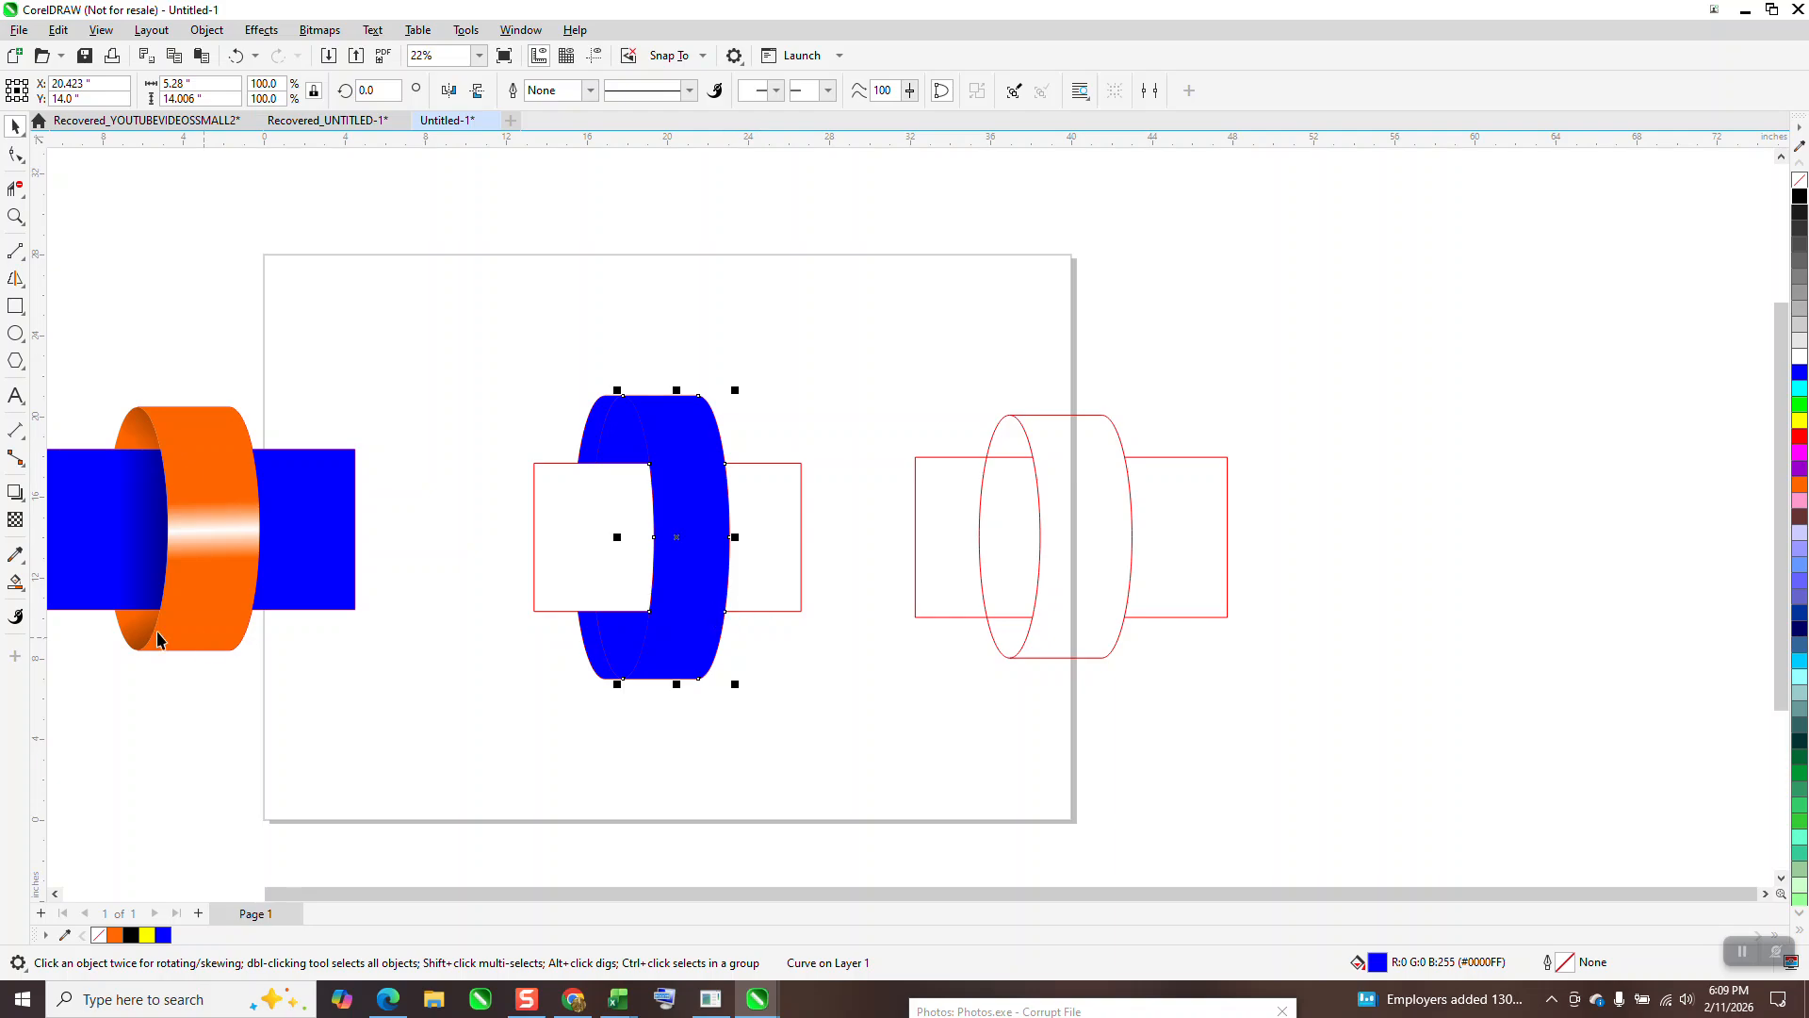
# Step: Give the ring band a vertical blue–white–blue fountain fill with a narrow white middle highlight
pyautogui.click(19, 586)
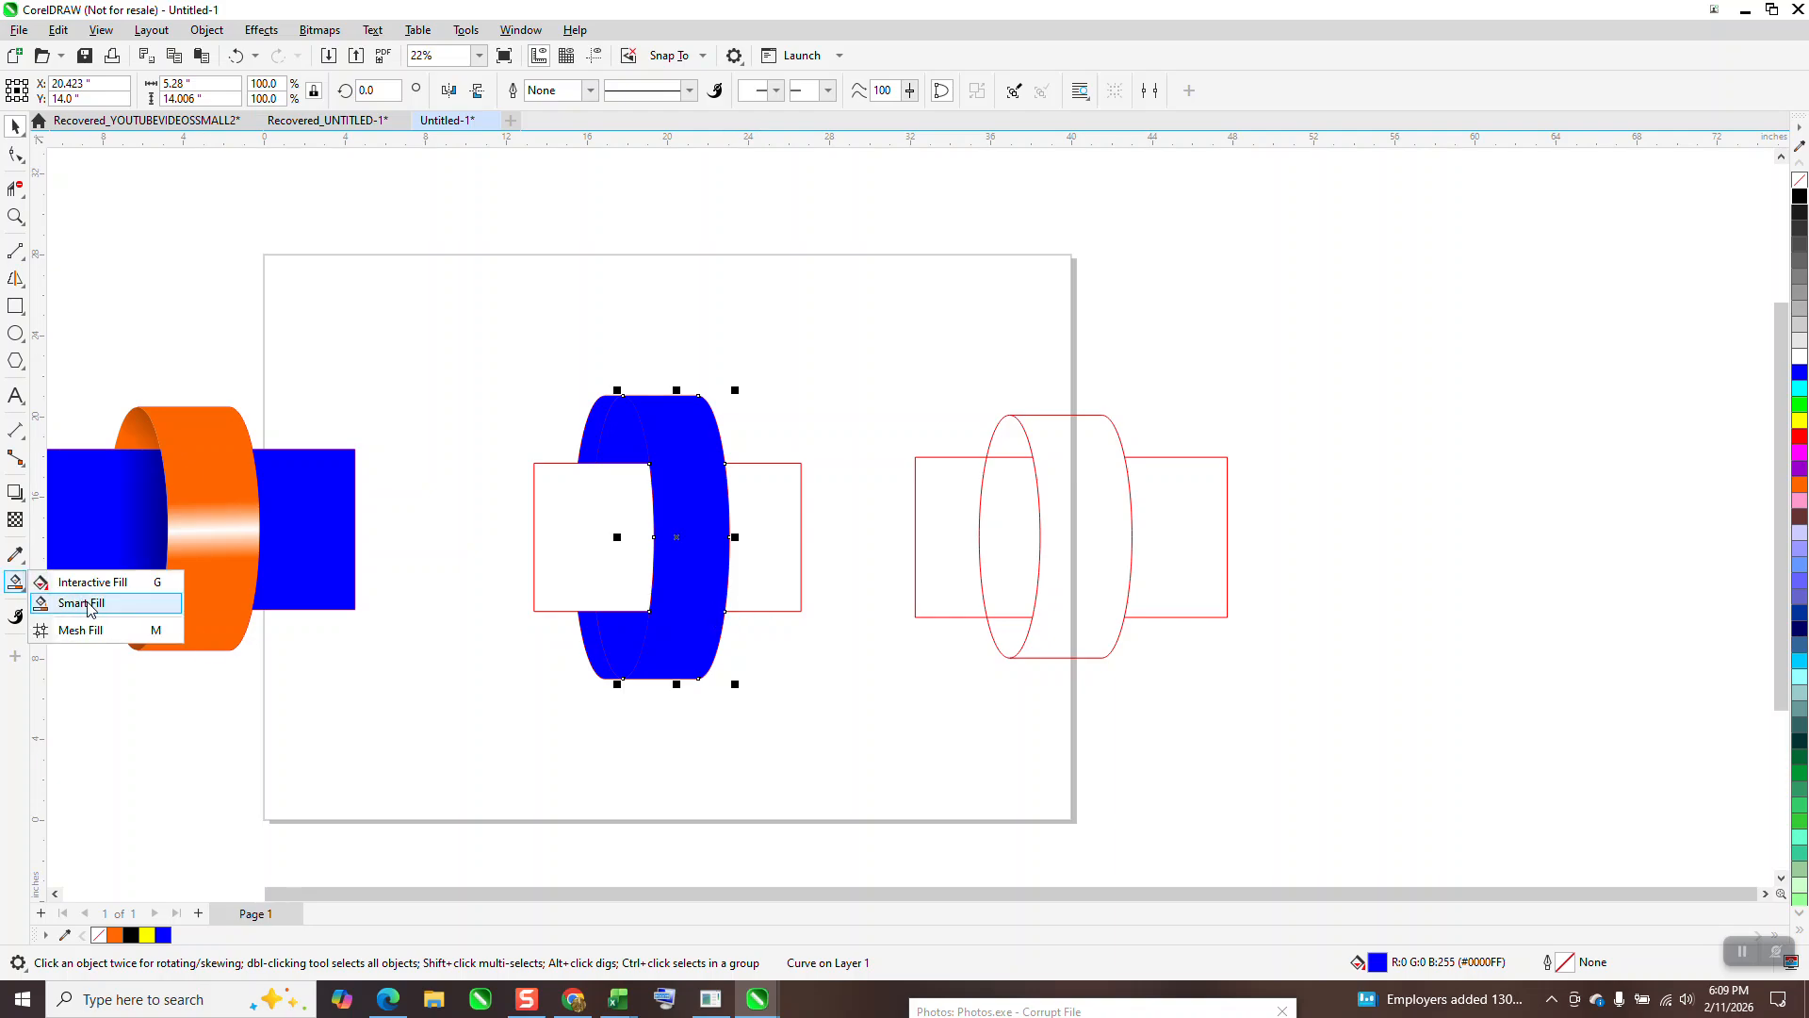
pyautogui.click(92, 582)
pyautogui.moveTo(689, 673); pyautogui.dragTo(689, 390)
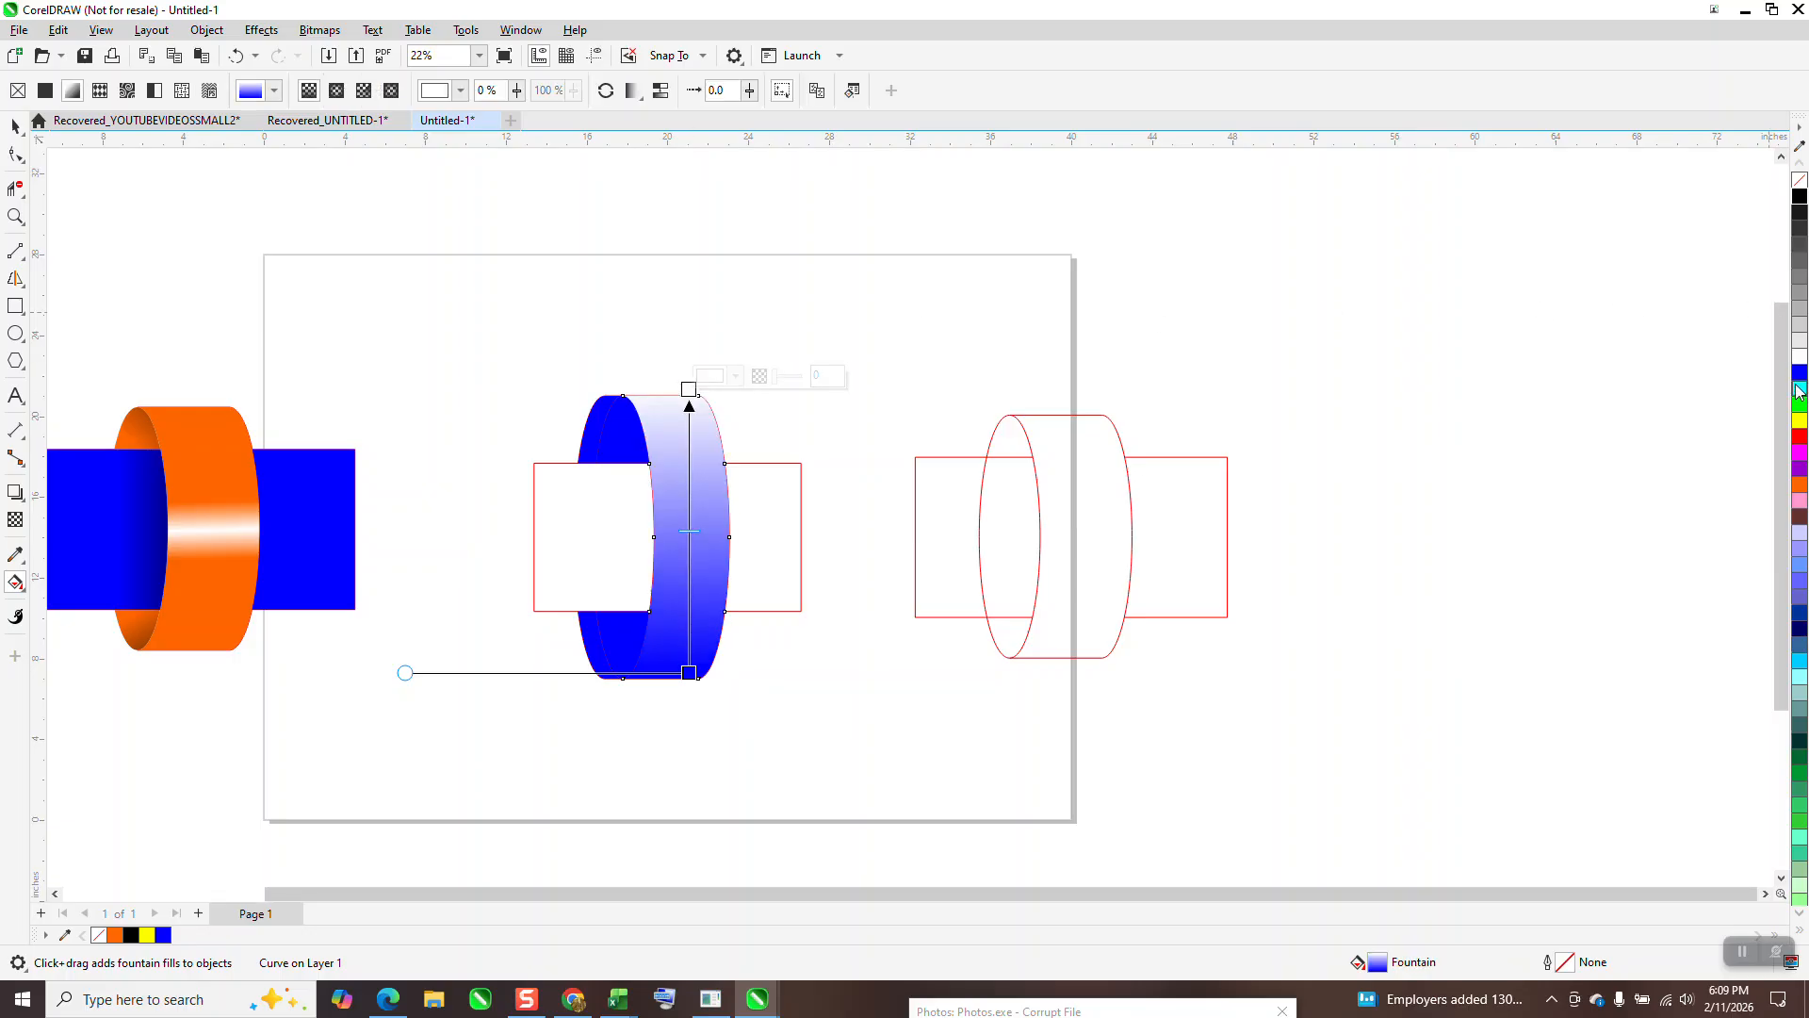
pyautogui.moveTo(1599, 404); pyautogui.dragTo(691, 390)
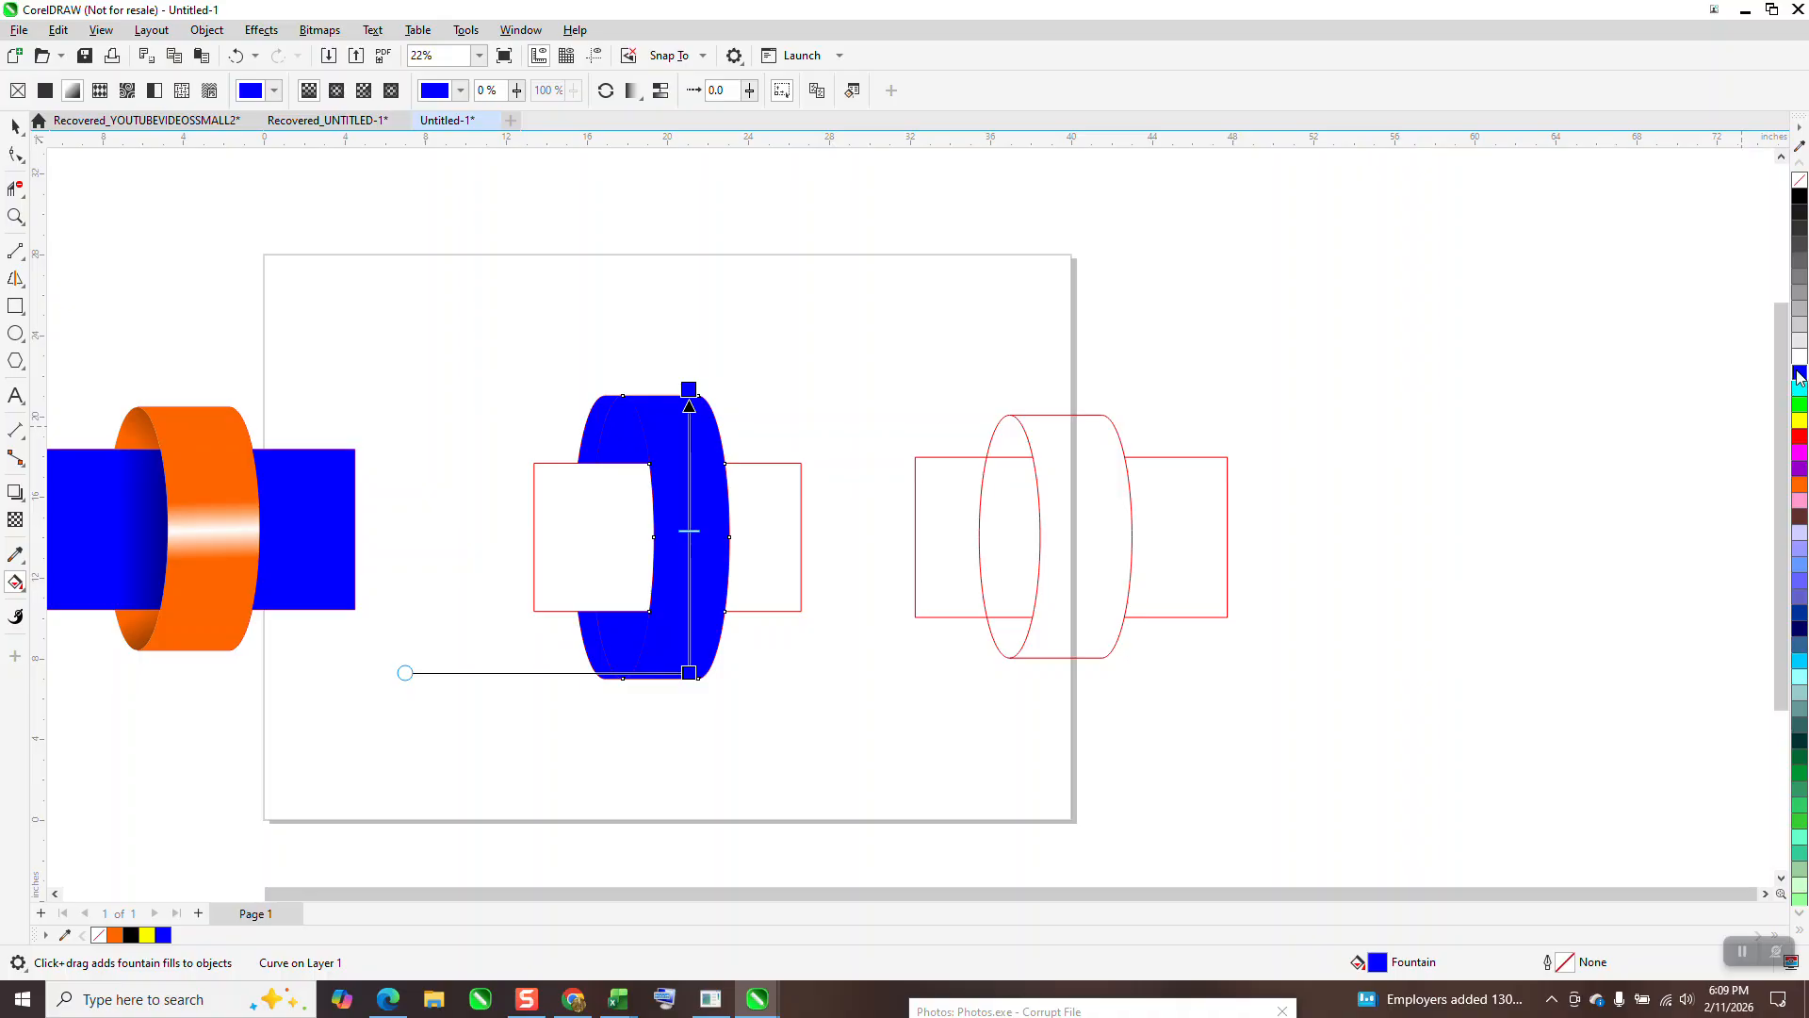
pyautogui.moveTo(1799, 357); pyautogui.dragTo(690, 543)
pyautogui.moveTo(1803, 386); pyautogui.dragTo(697, 512)
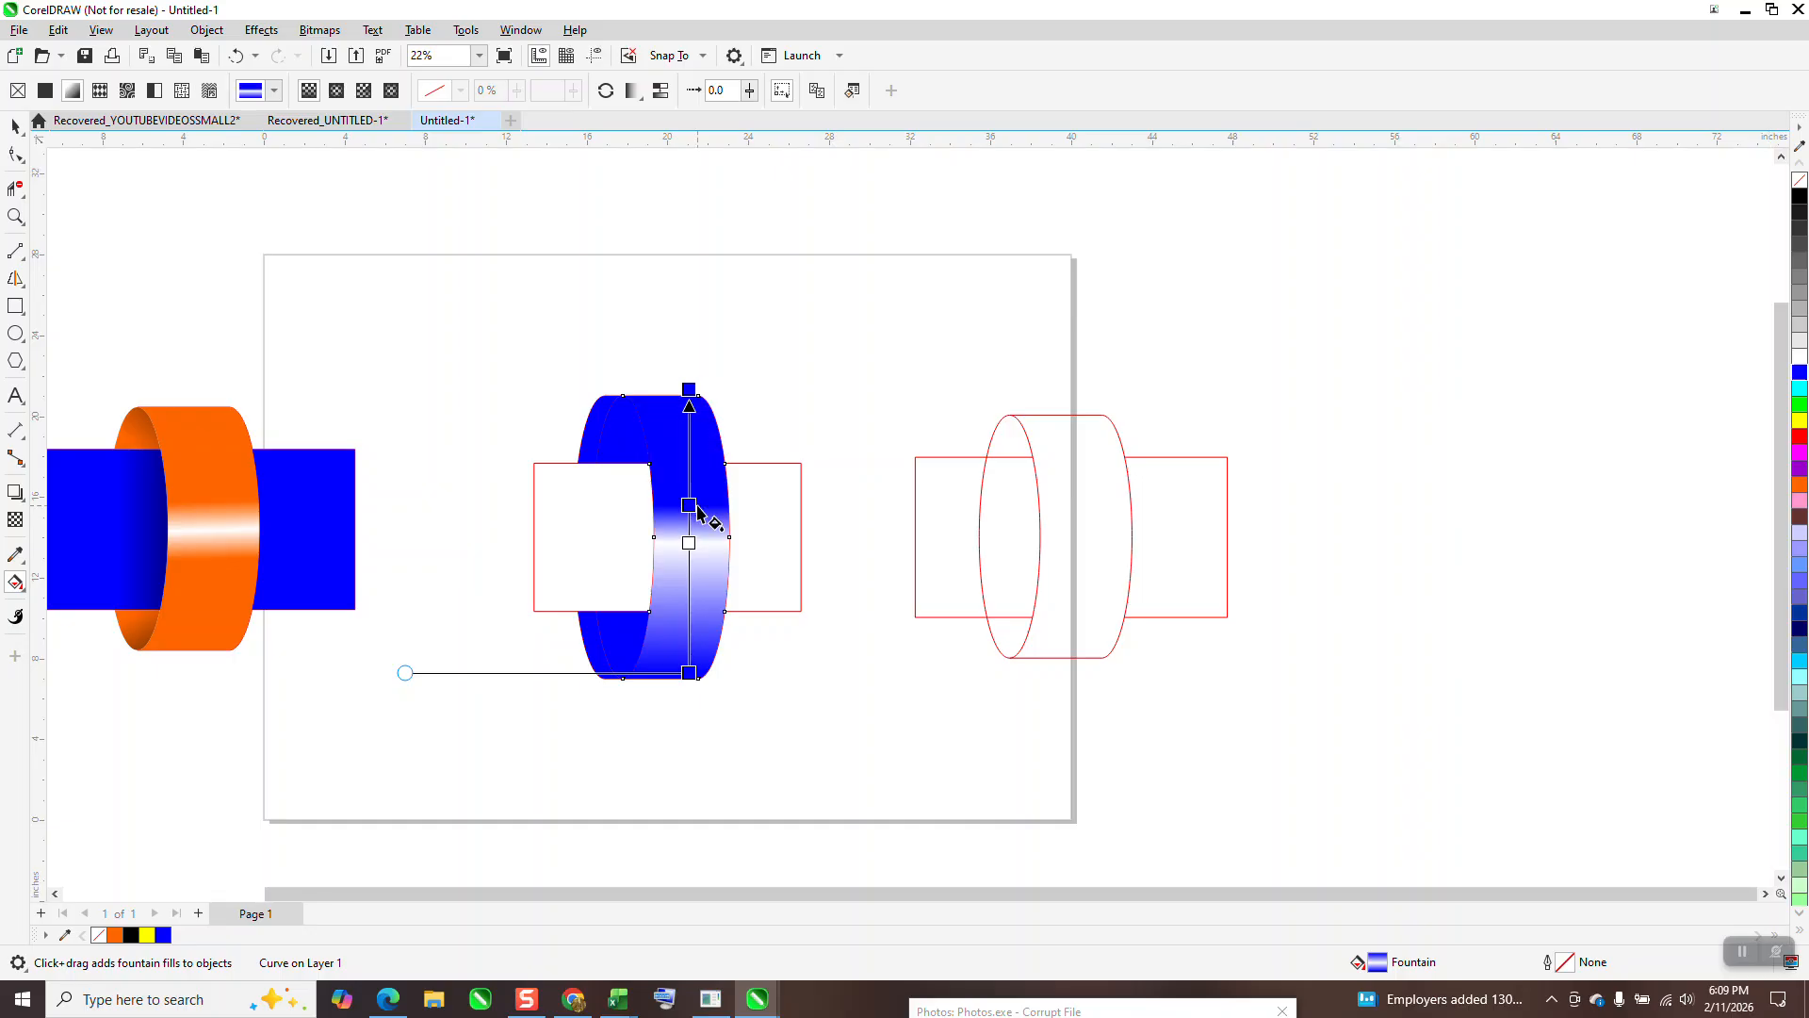
pyautogui.moveTo(605, 647); pyautogui.dragTo(689, 587)
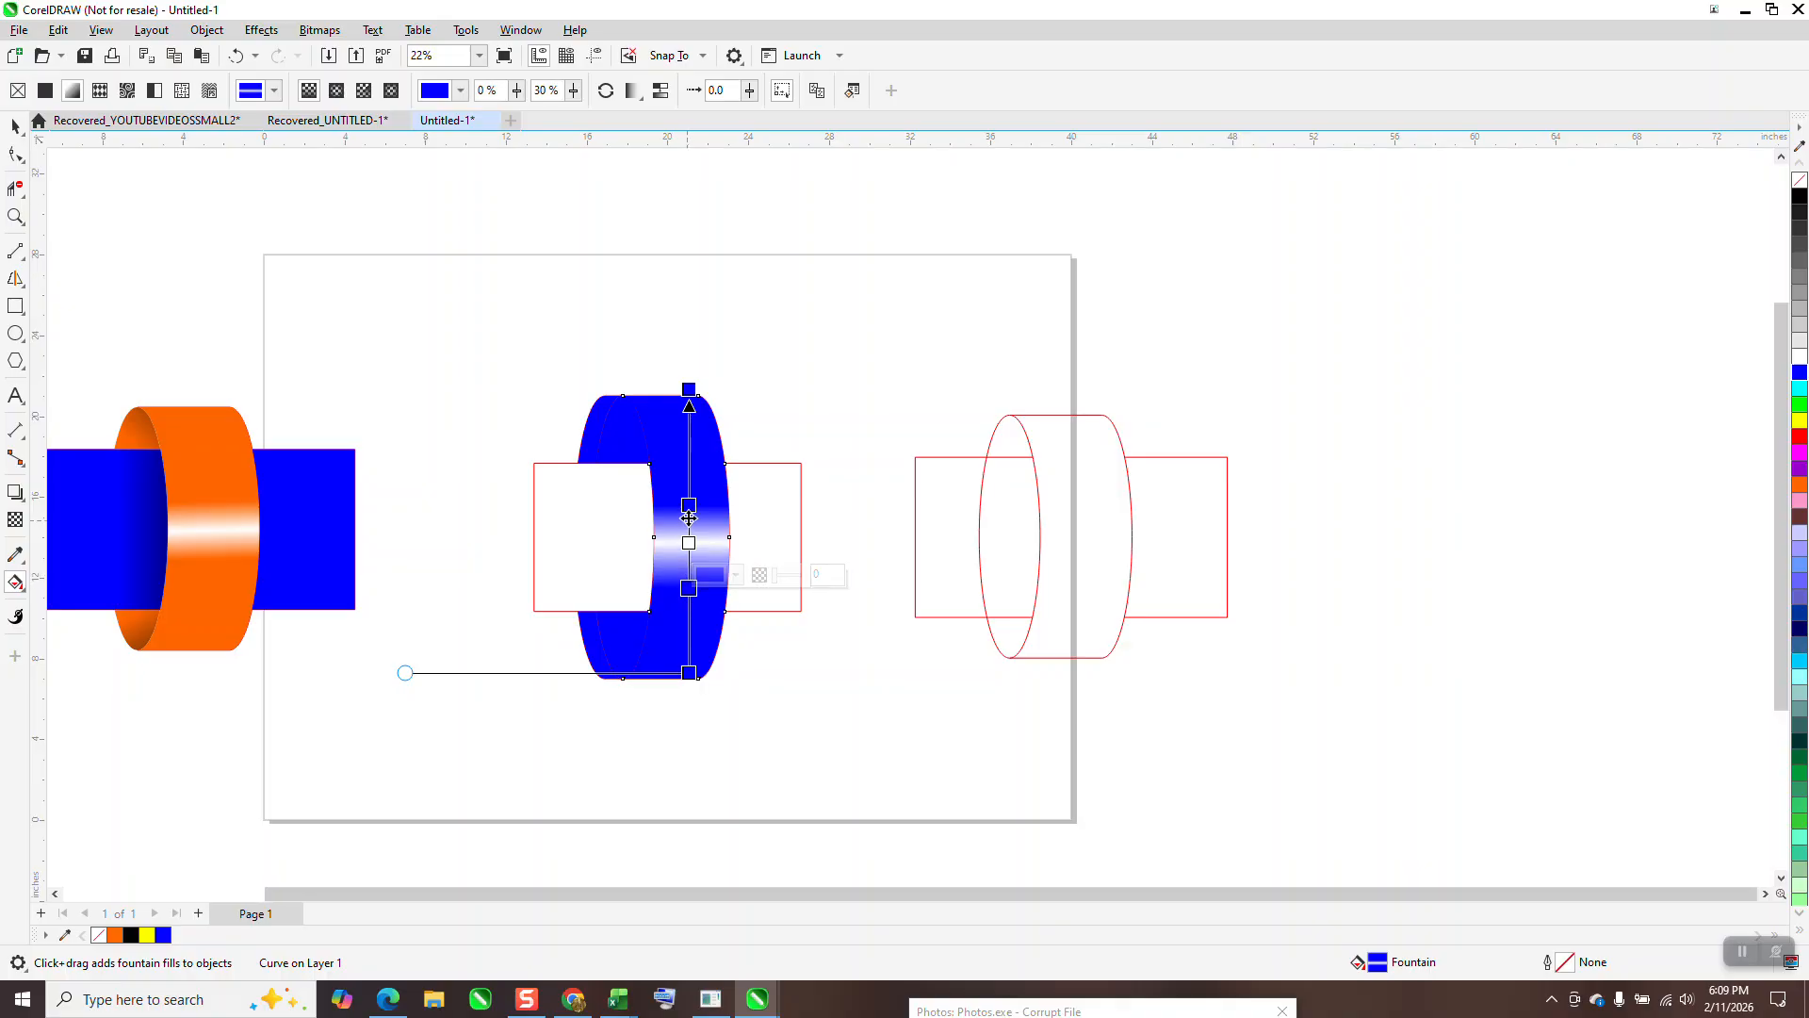
pyautogui.moveTo(689, 505); pyautogui.dragTo(689, 498)
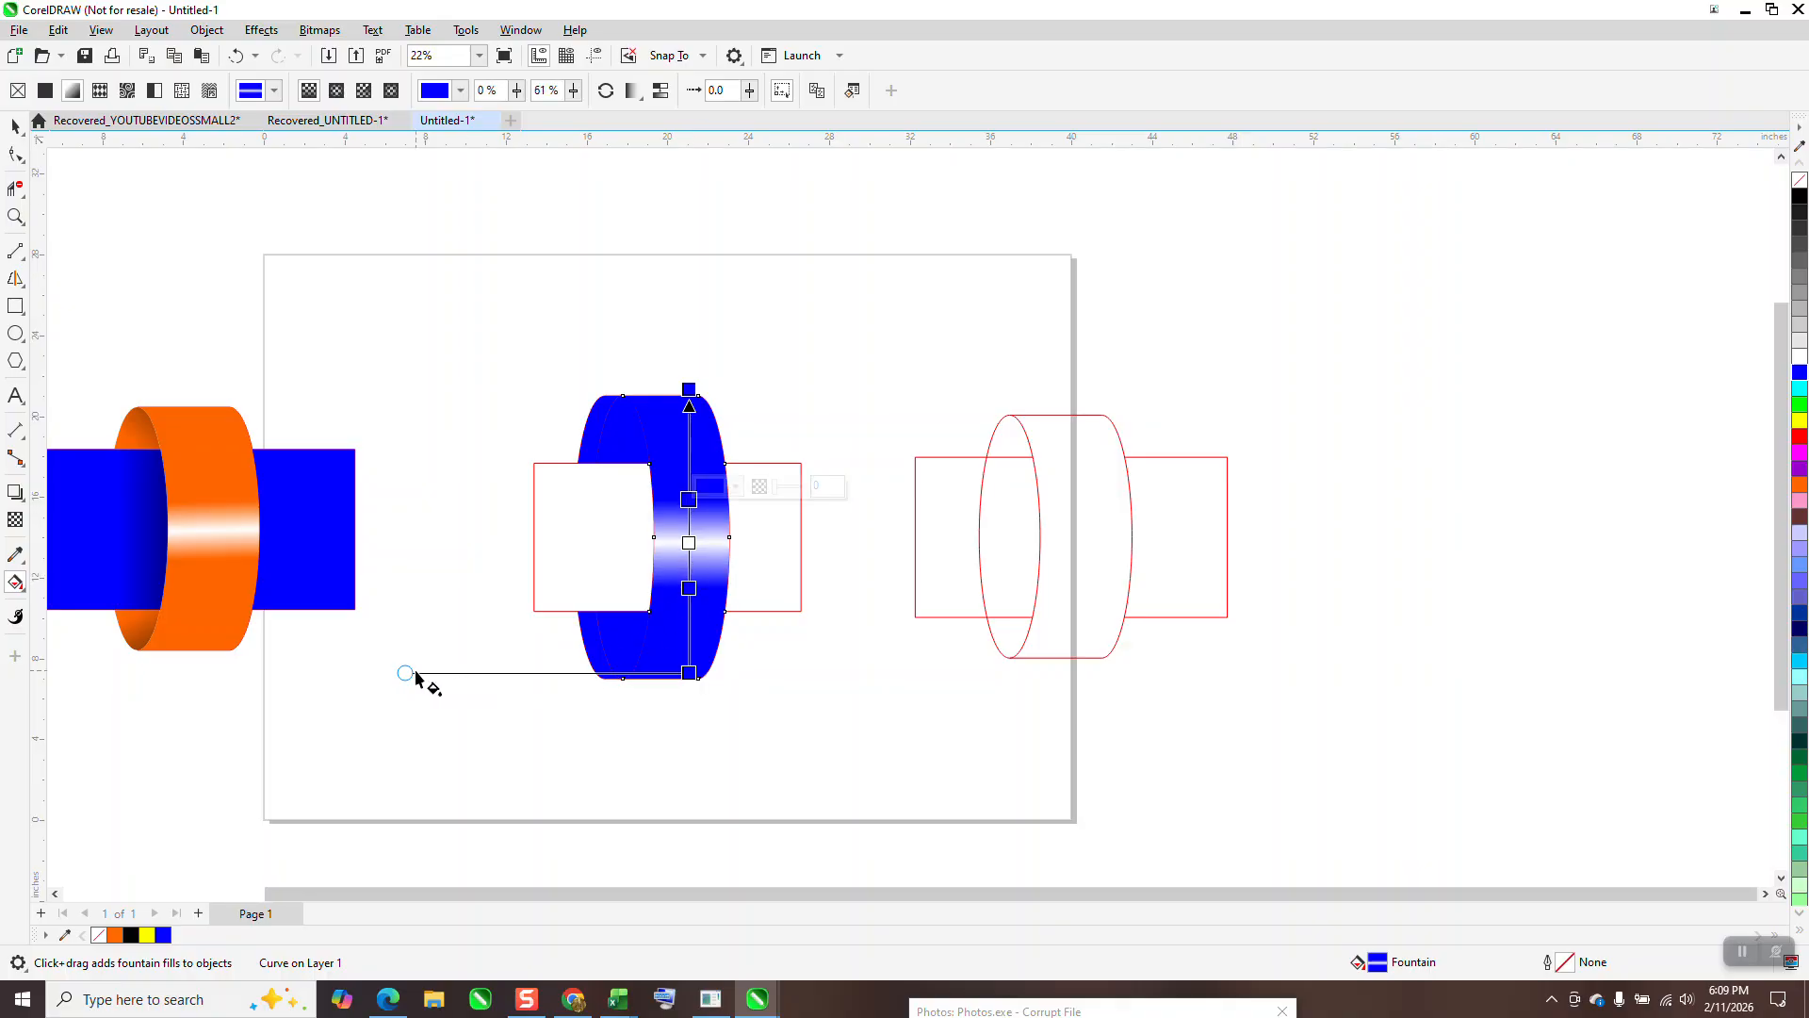
pyautogui.moveTo(405, 672)
pyautogui.mouseDown()
pyautogui.moveTo(408, 734)
pyautogui.moveTo(408, 679)
pyautogui.mouseUp()
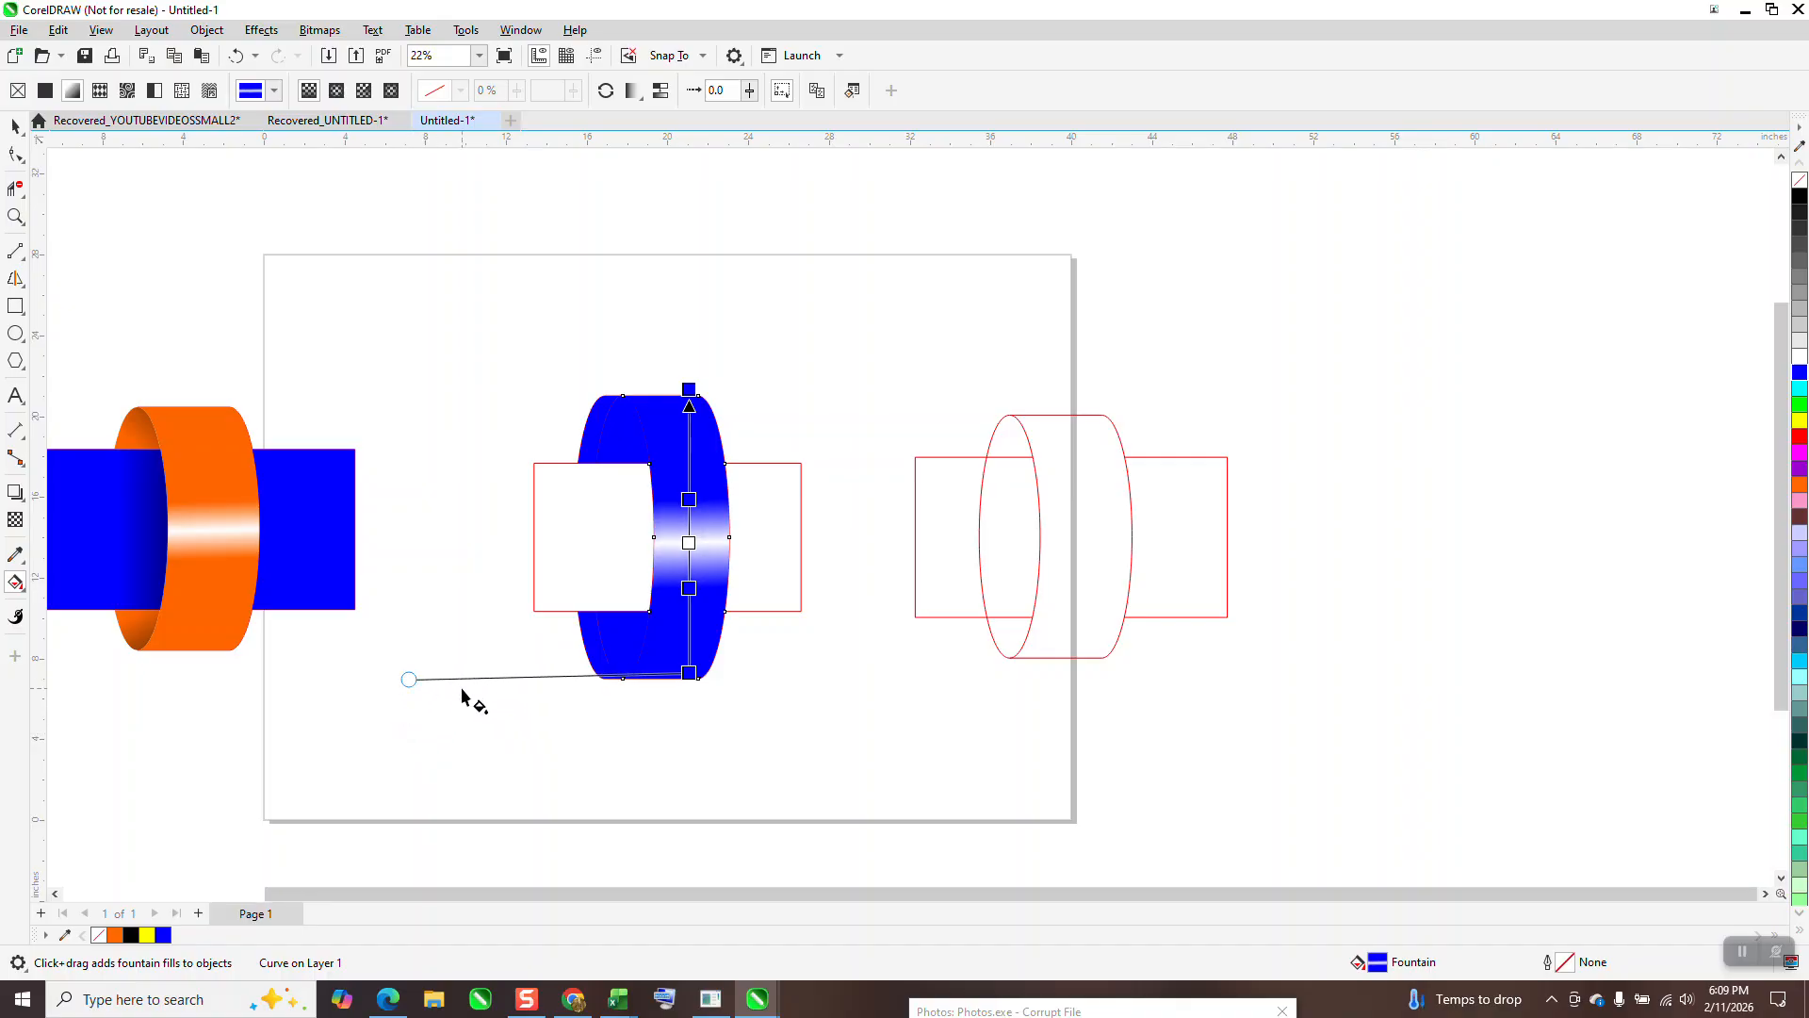
pyautogui.click(16, 126)
# Step: Fill the ring's upper-left inner piece with a blue-to-black fountain gradient
pyautogui.click(516, 754)
pyautogui.click(617, 443)
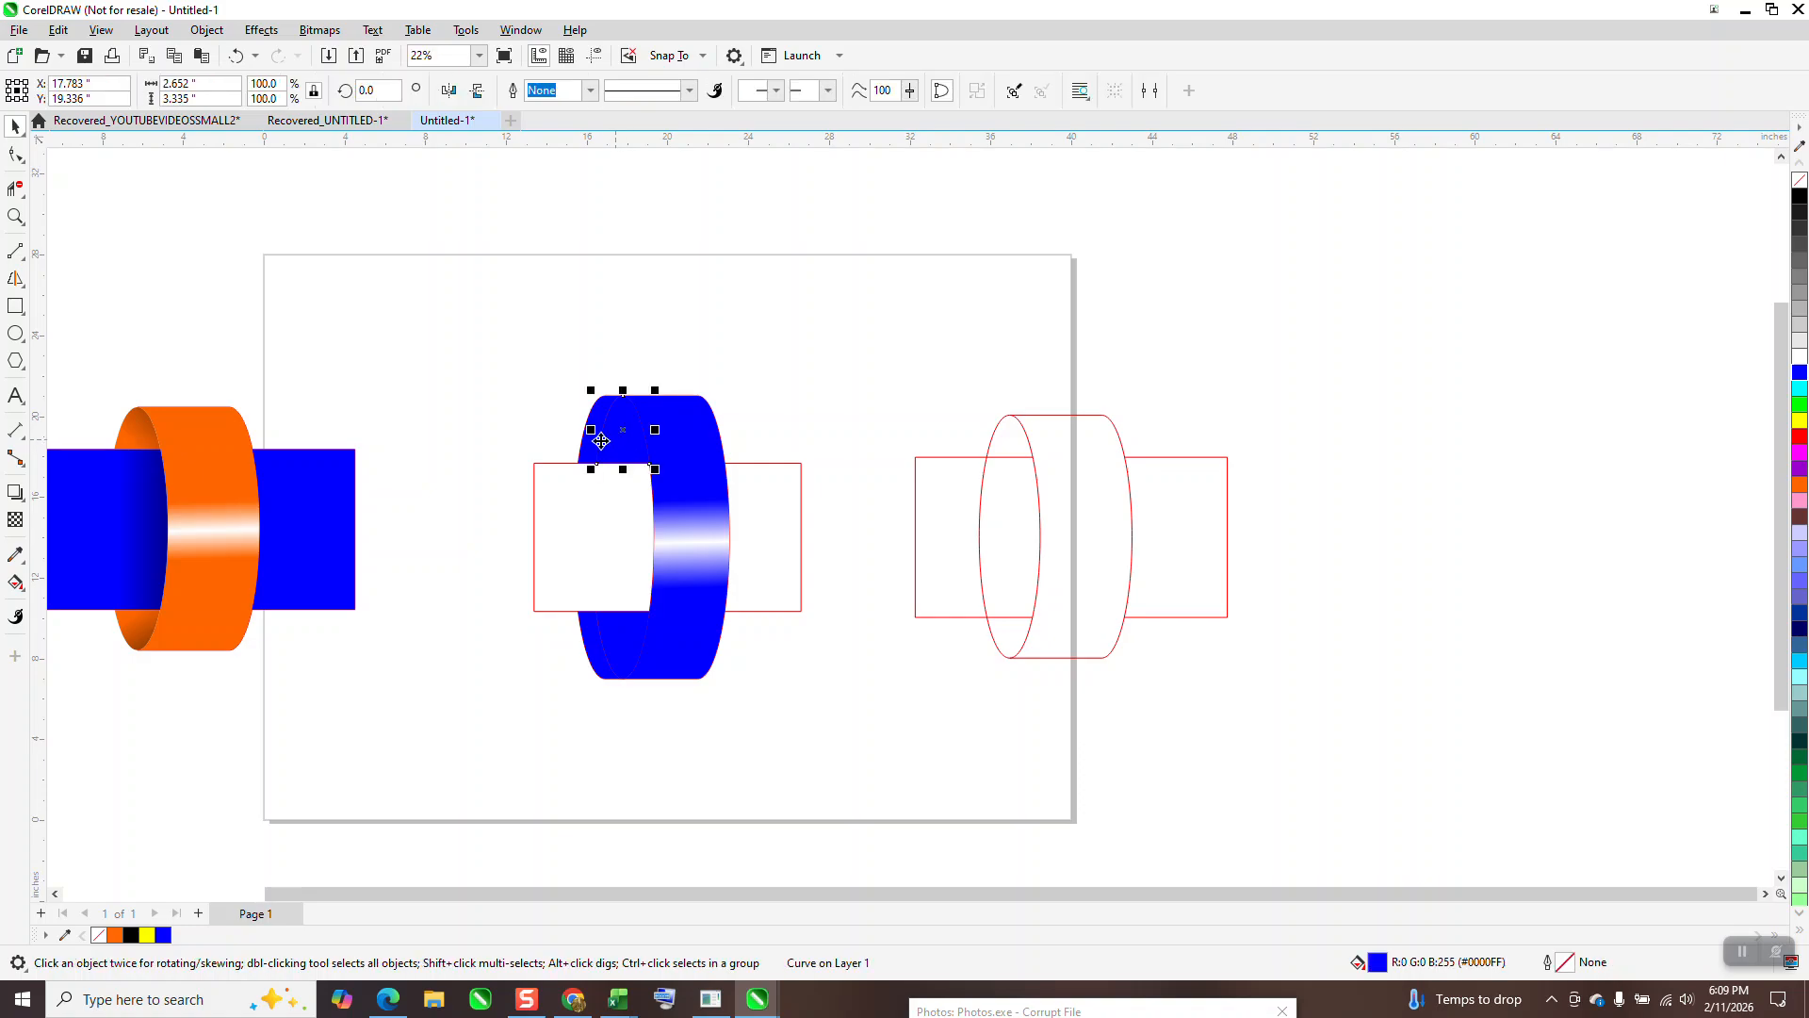
pyautogui.click(26, 593)
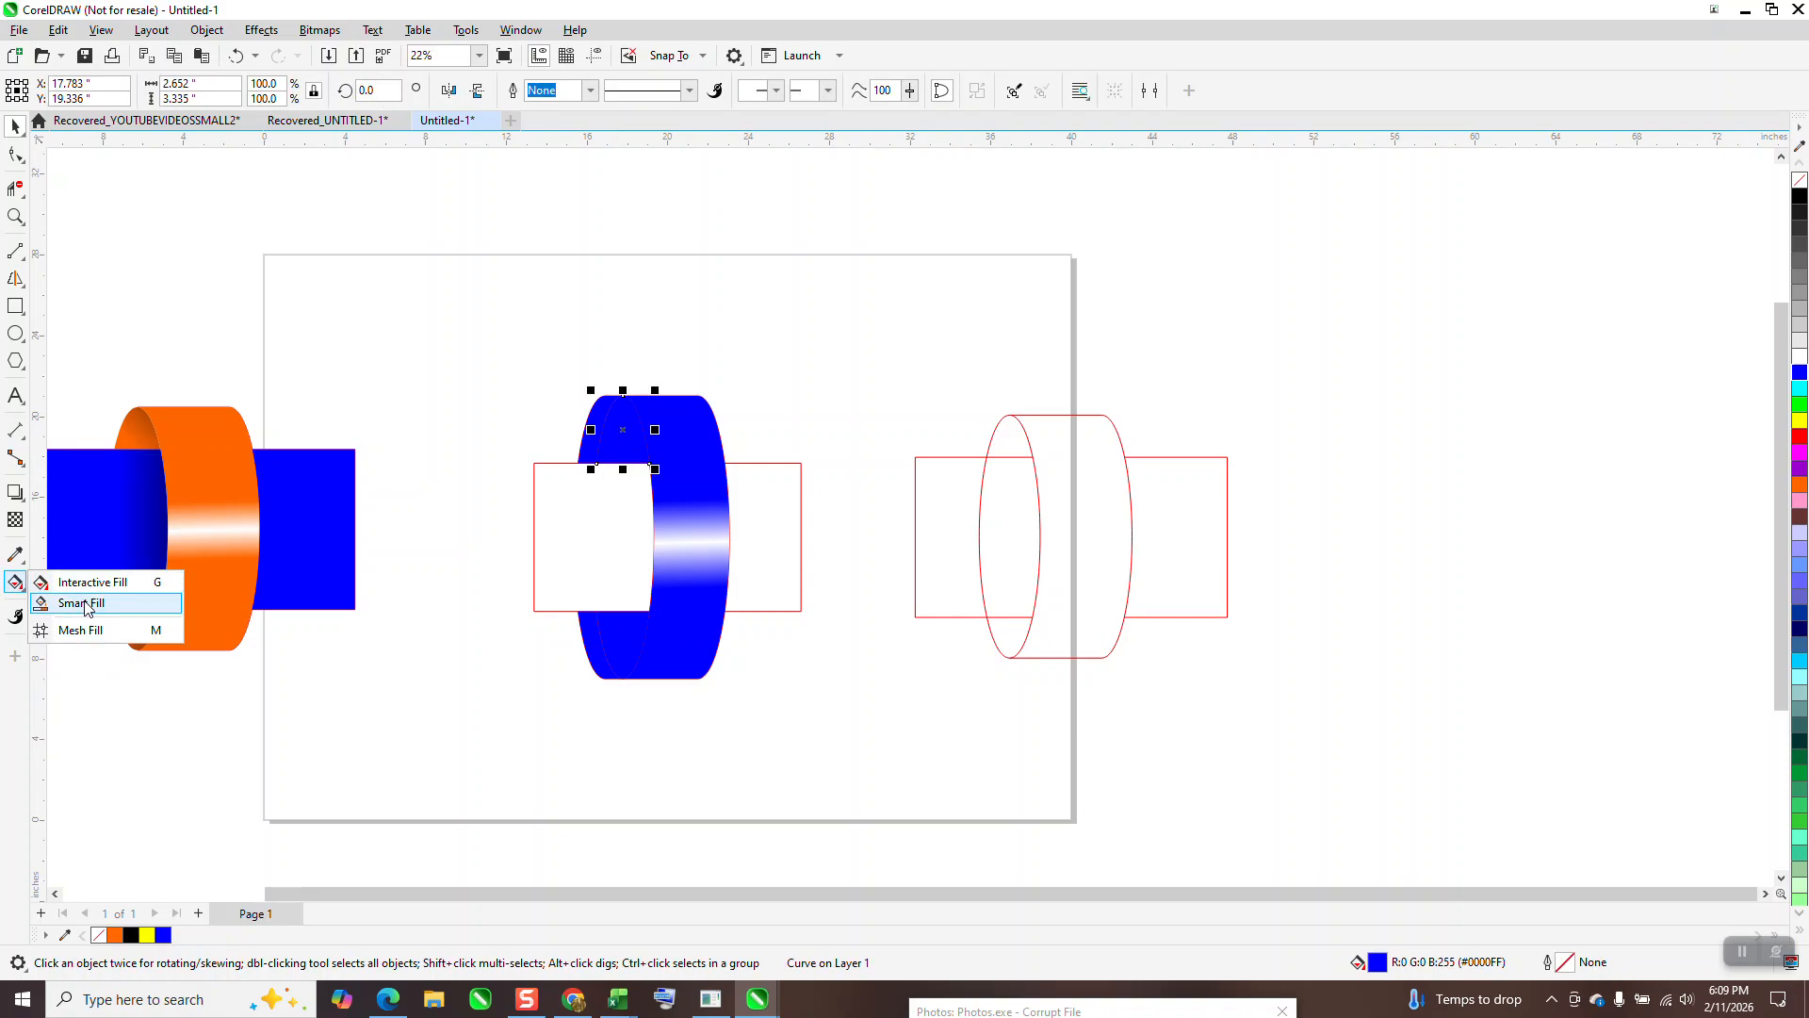
pyautogui.click(85, 604)
pyautogui.click(29, 590)
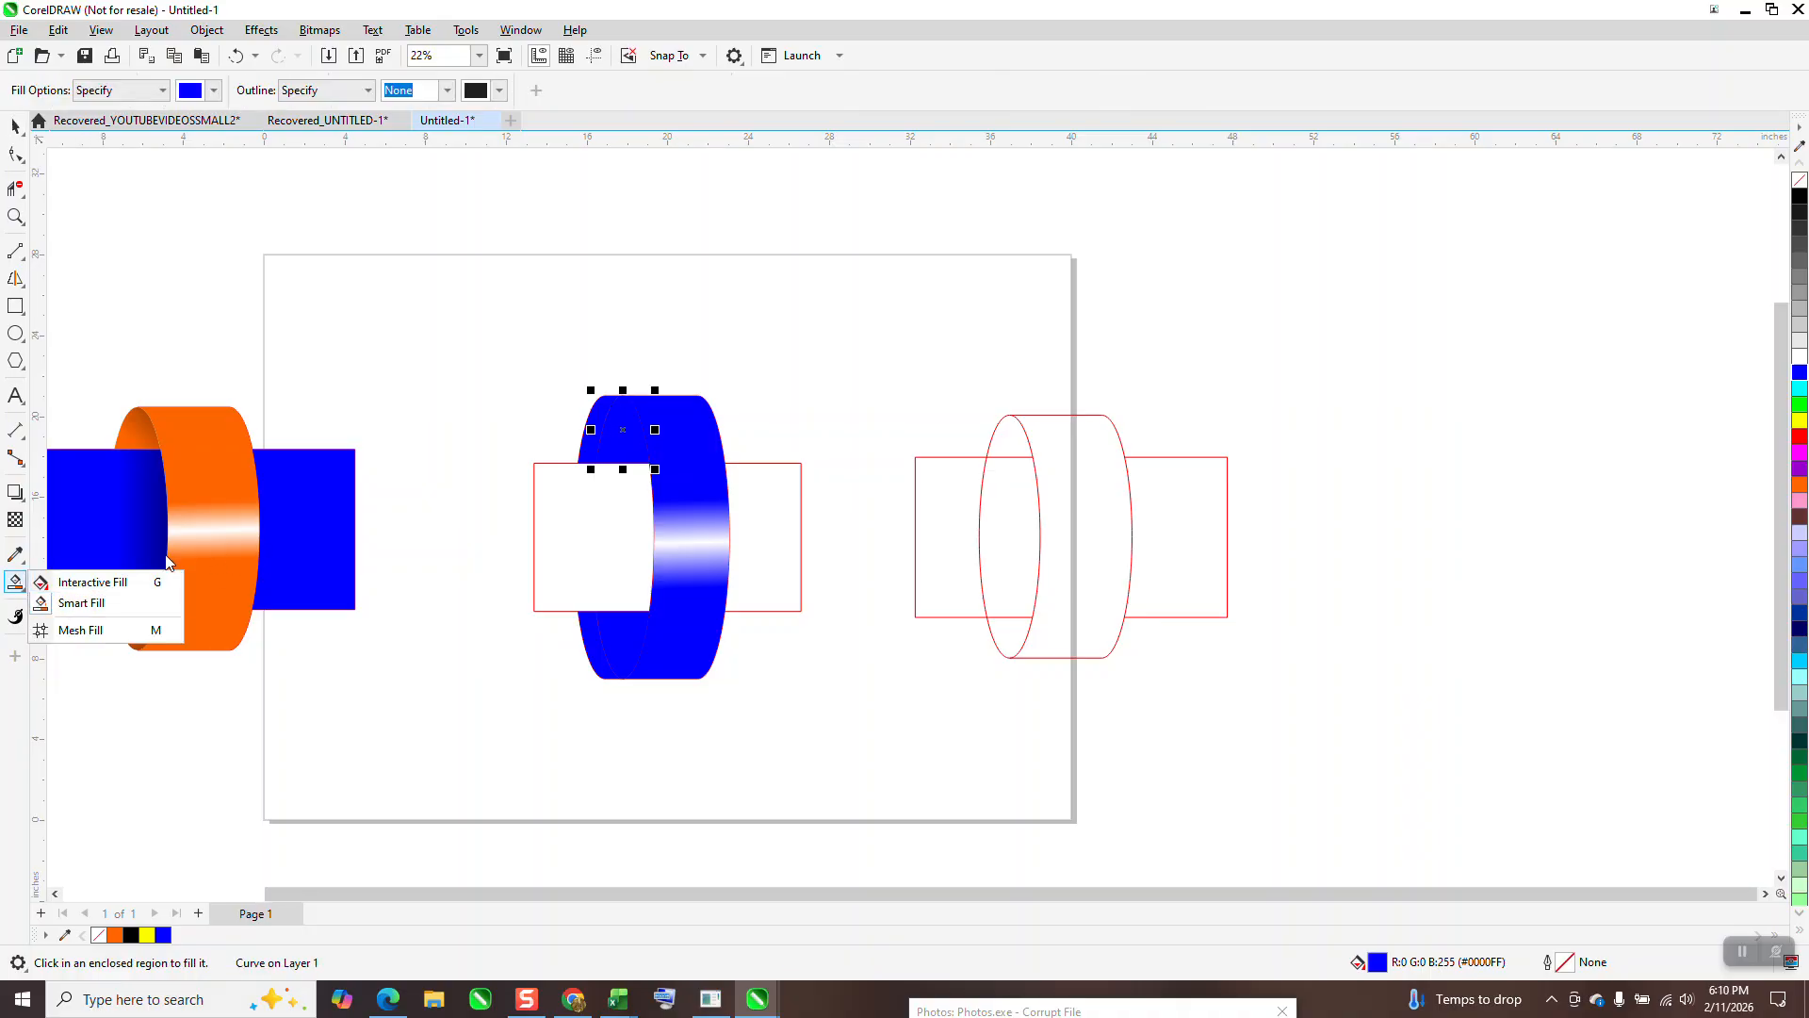
pyautogui.click(86, 582)
pyautogui.moveTo(630, 454); pyautogui.dragTo(685, 358)
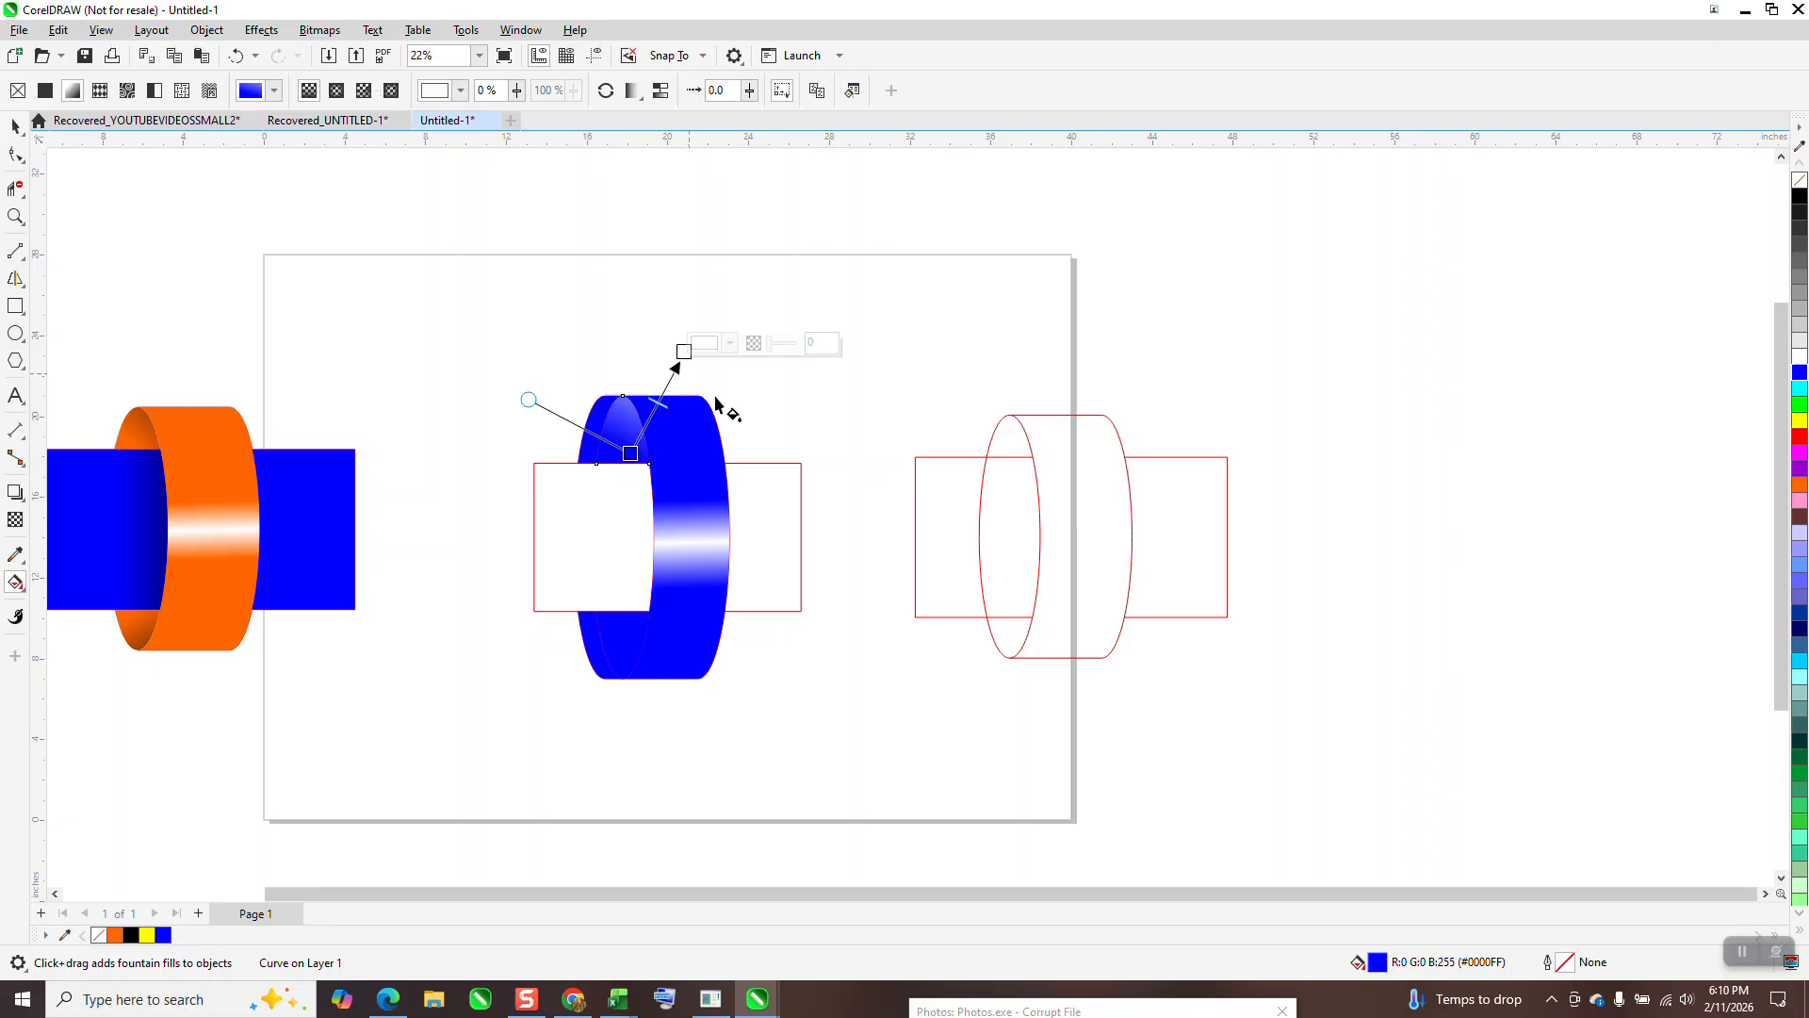
pyautogui.moveTo(1799, 198); pyautogui.dragTo(681, 360)
# Step: Apply the same blue-to-black gradient to the lower-left inner piece
pyautogui.moveTo(614, 625); pyautogui.dragTo(666, 729)
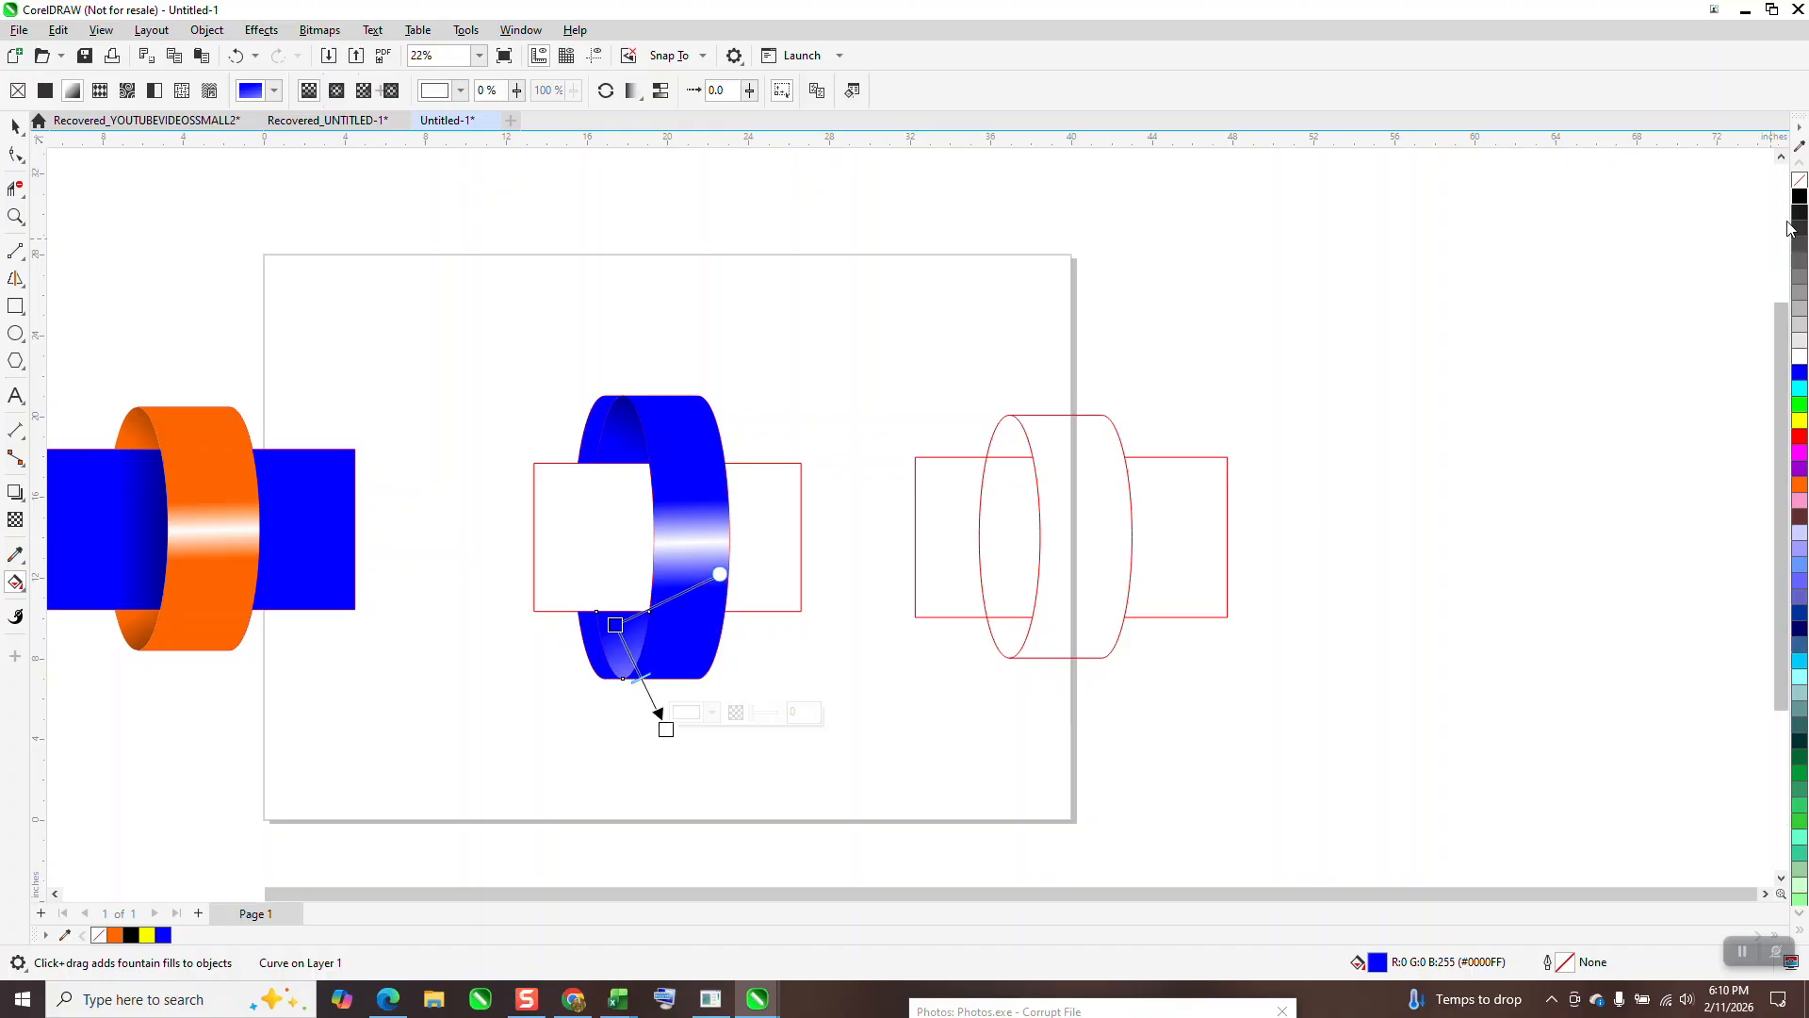
pyautogui.moveTo(1244, 490); pyautogui.dragTo(667, 737)
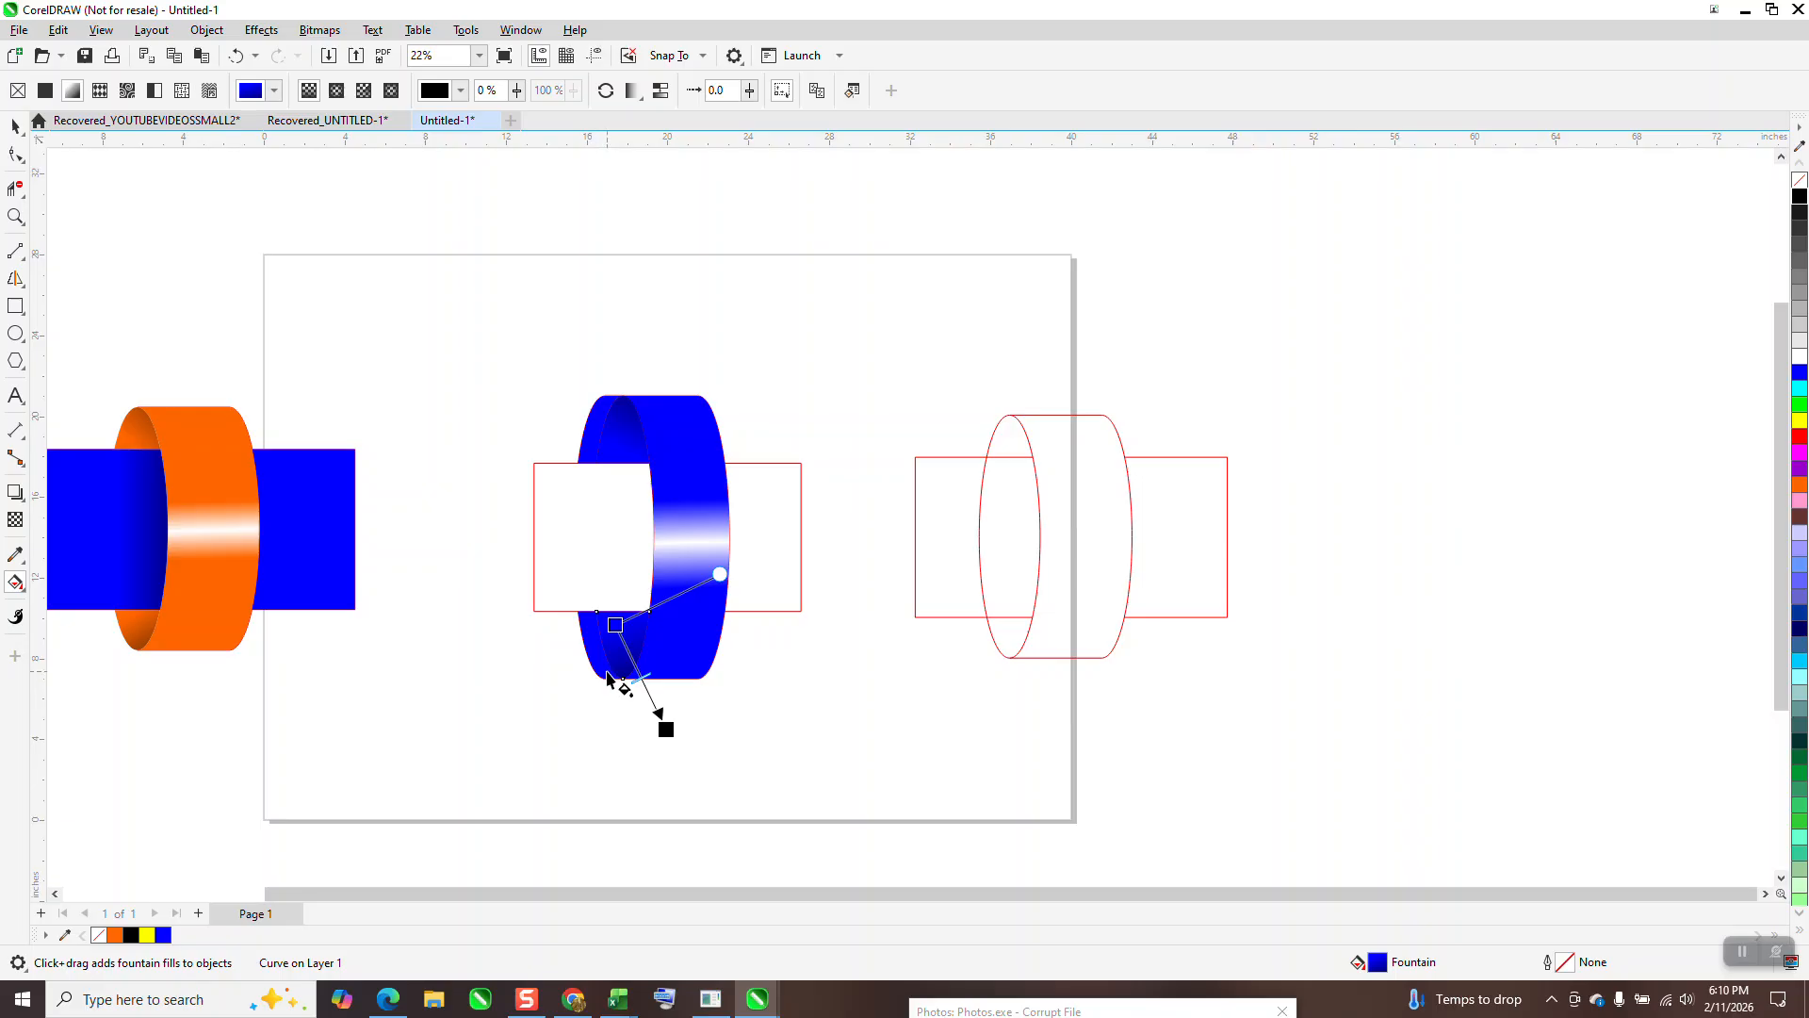
pyautogui.click(13, 125)
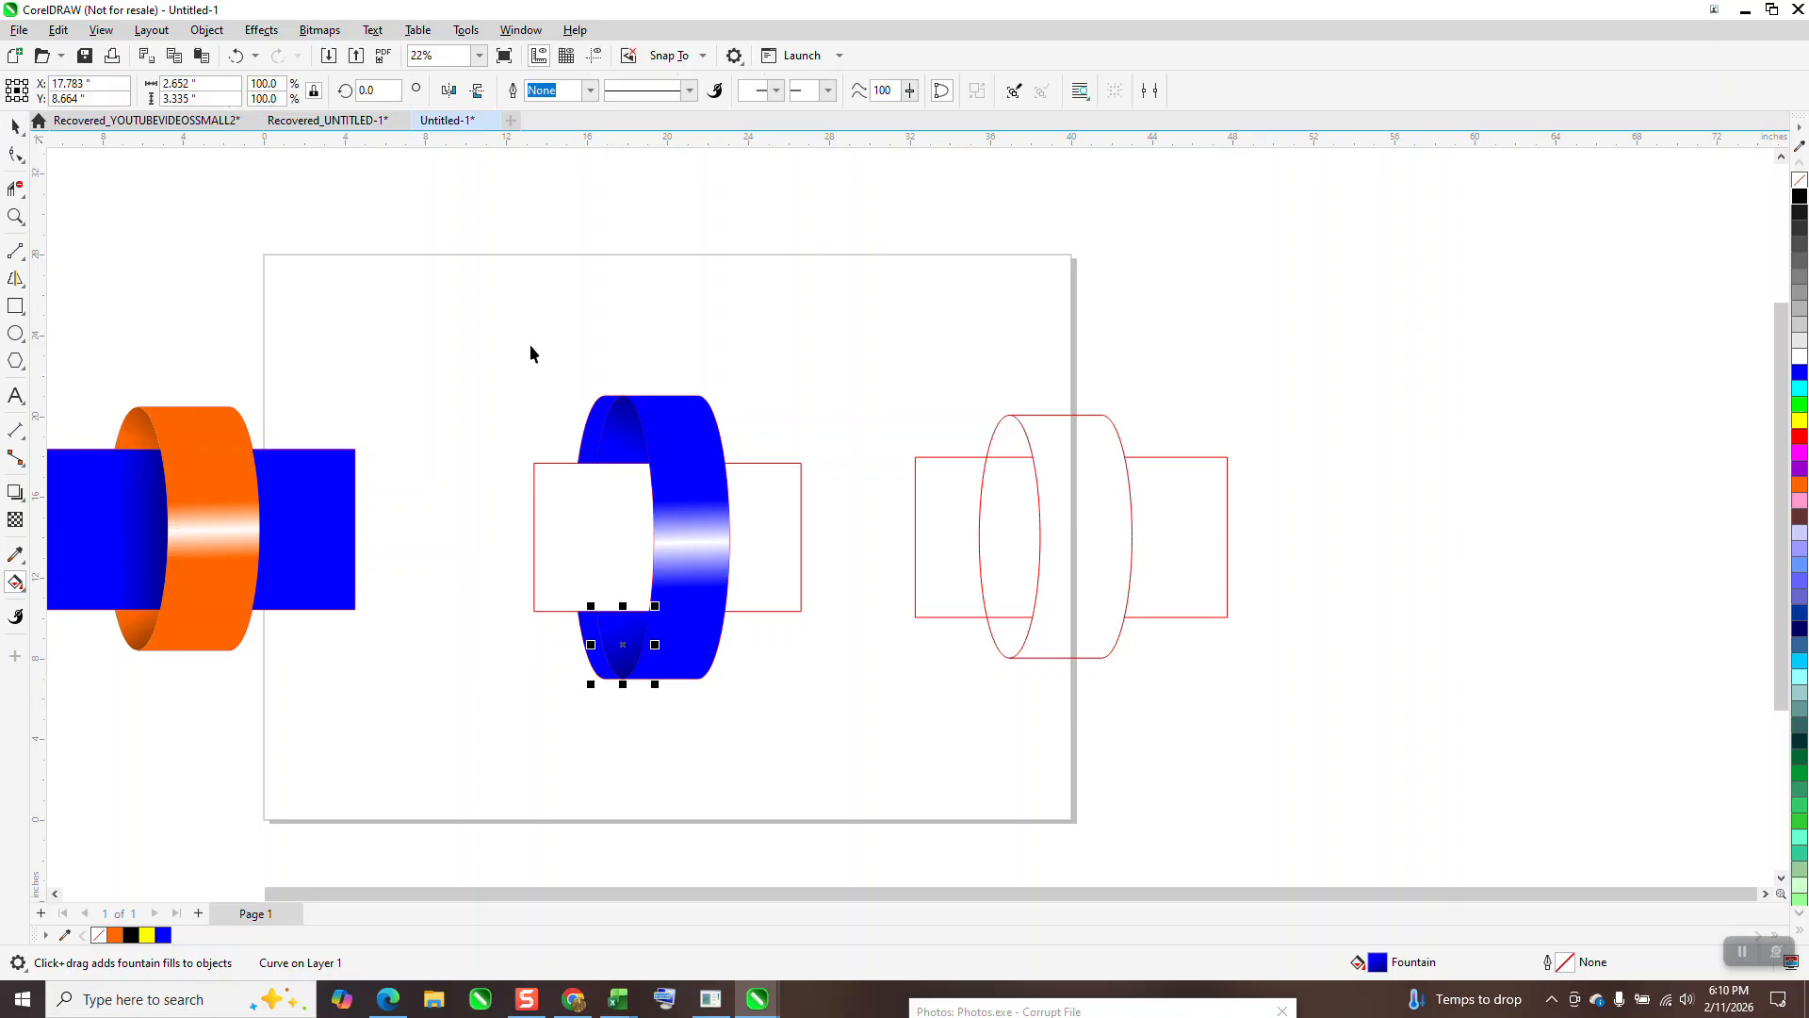
# Step: Delete the upper- and lower-left blue pieces and two stray red curves on the ring's left
pyautogui.click(600, 428)
pyautogui.press('Delete')
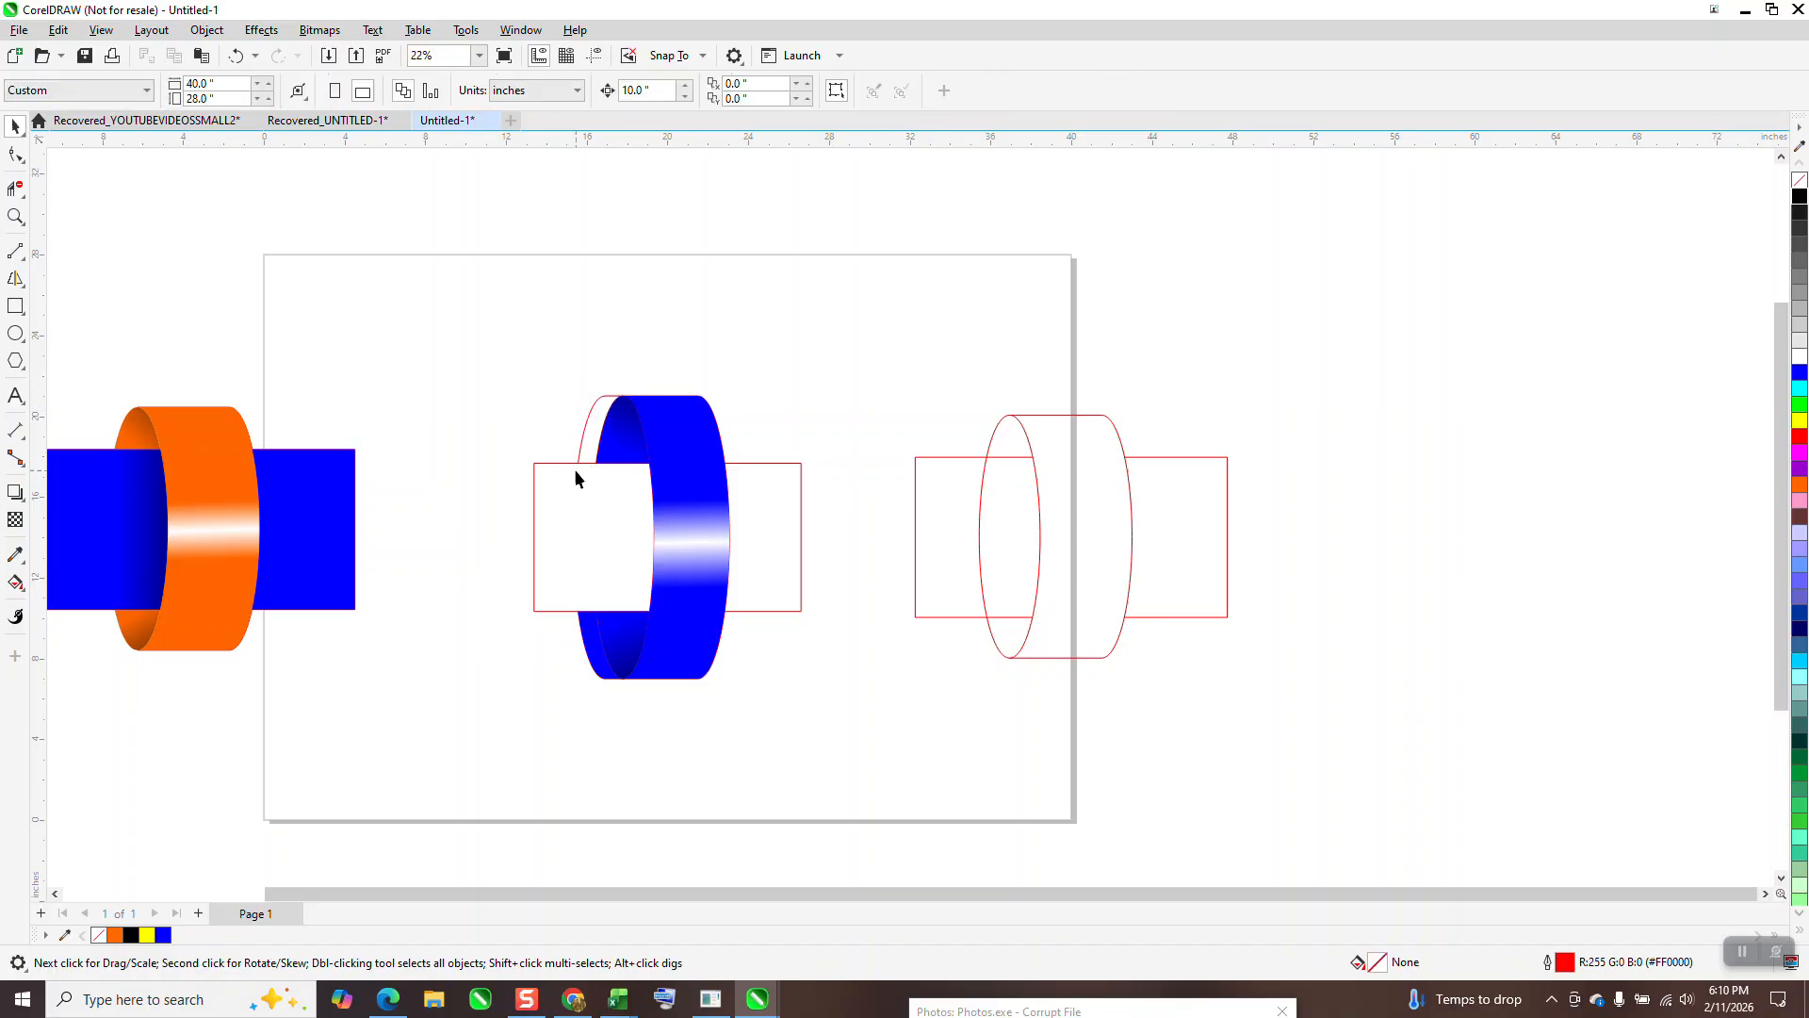
pyautogui.click(593, 644)
pyautogui.press('Delete')
pyautogui.click(584, 439)
pyautogui.press('Delete')
pyautogui.click(611, 403)
pyautogui.press('Delete')
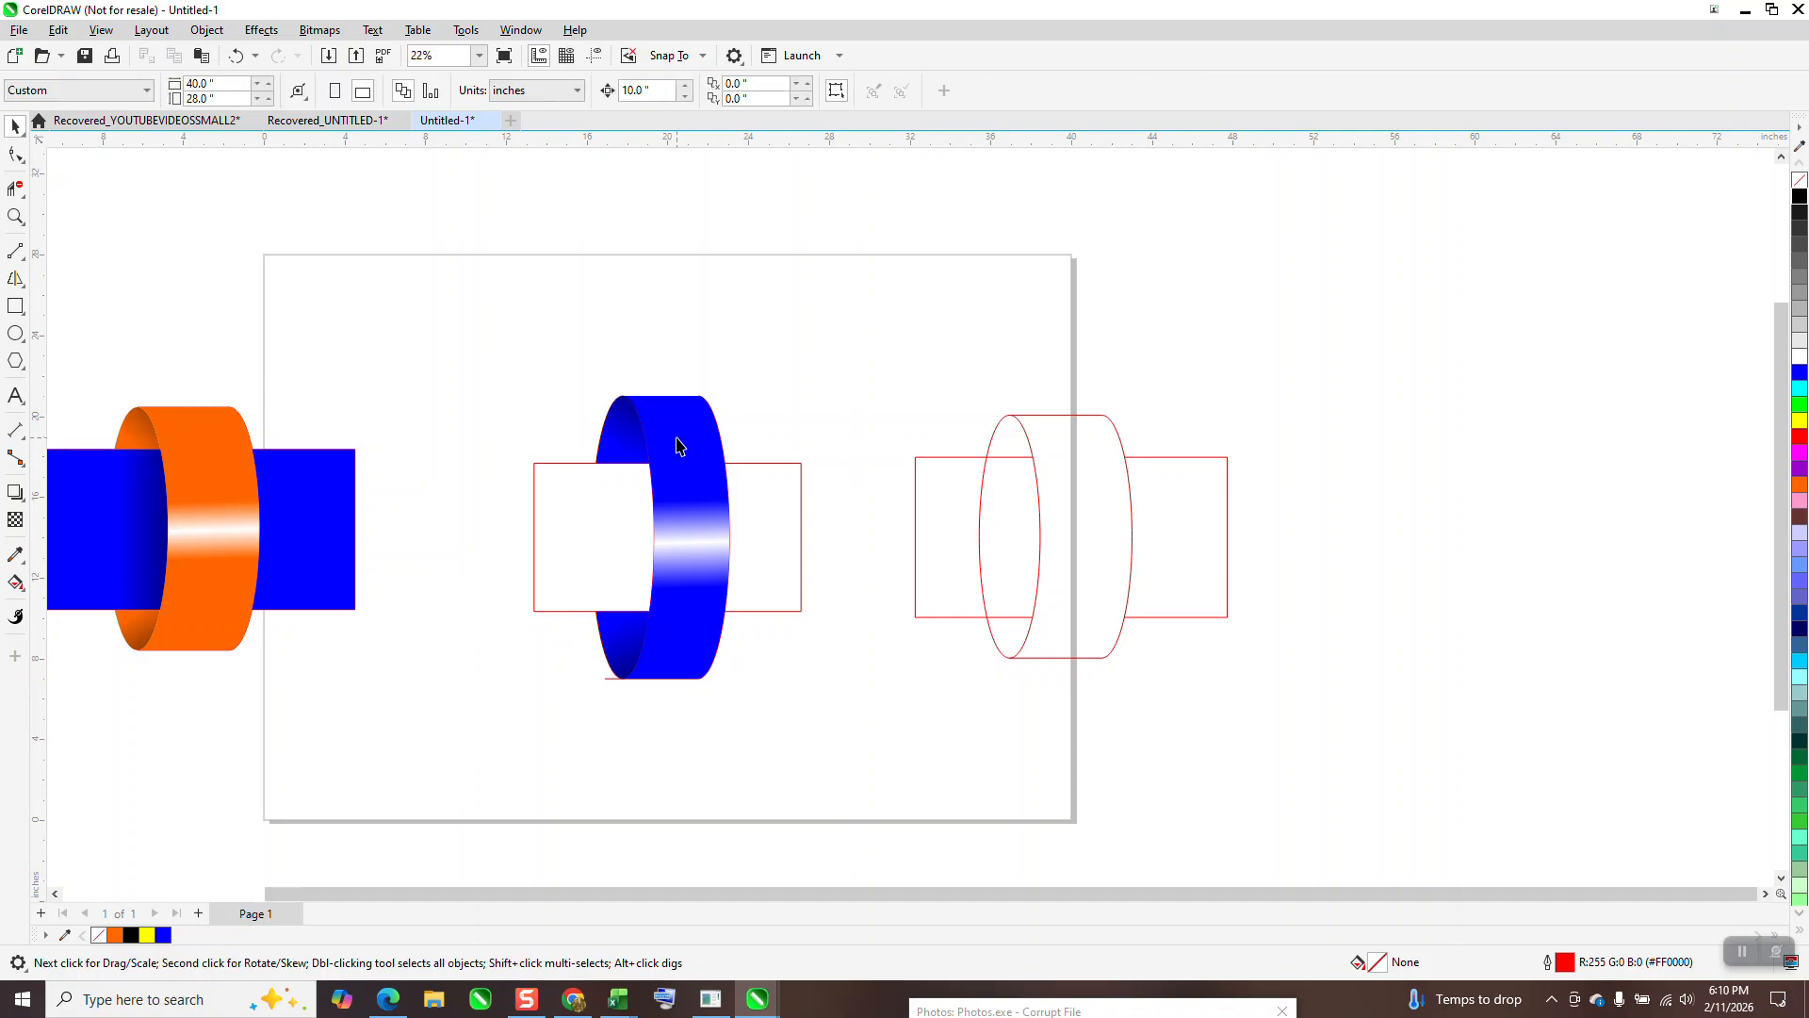
# Step: Move the front ring aside, delete three hidden red curves, then nudge the ring back
pyautogui.moveTo(688, 471); pyautogui.dragTo(903, 471)
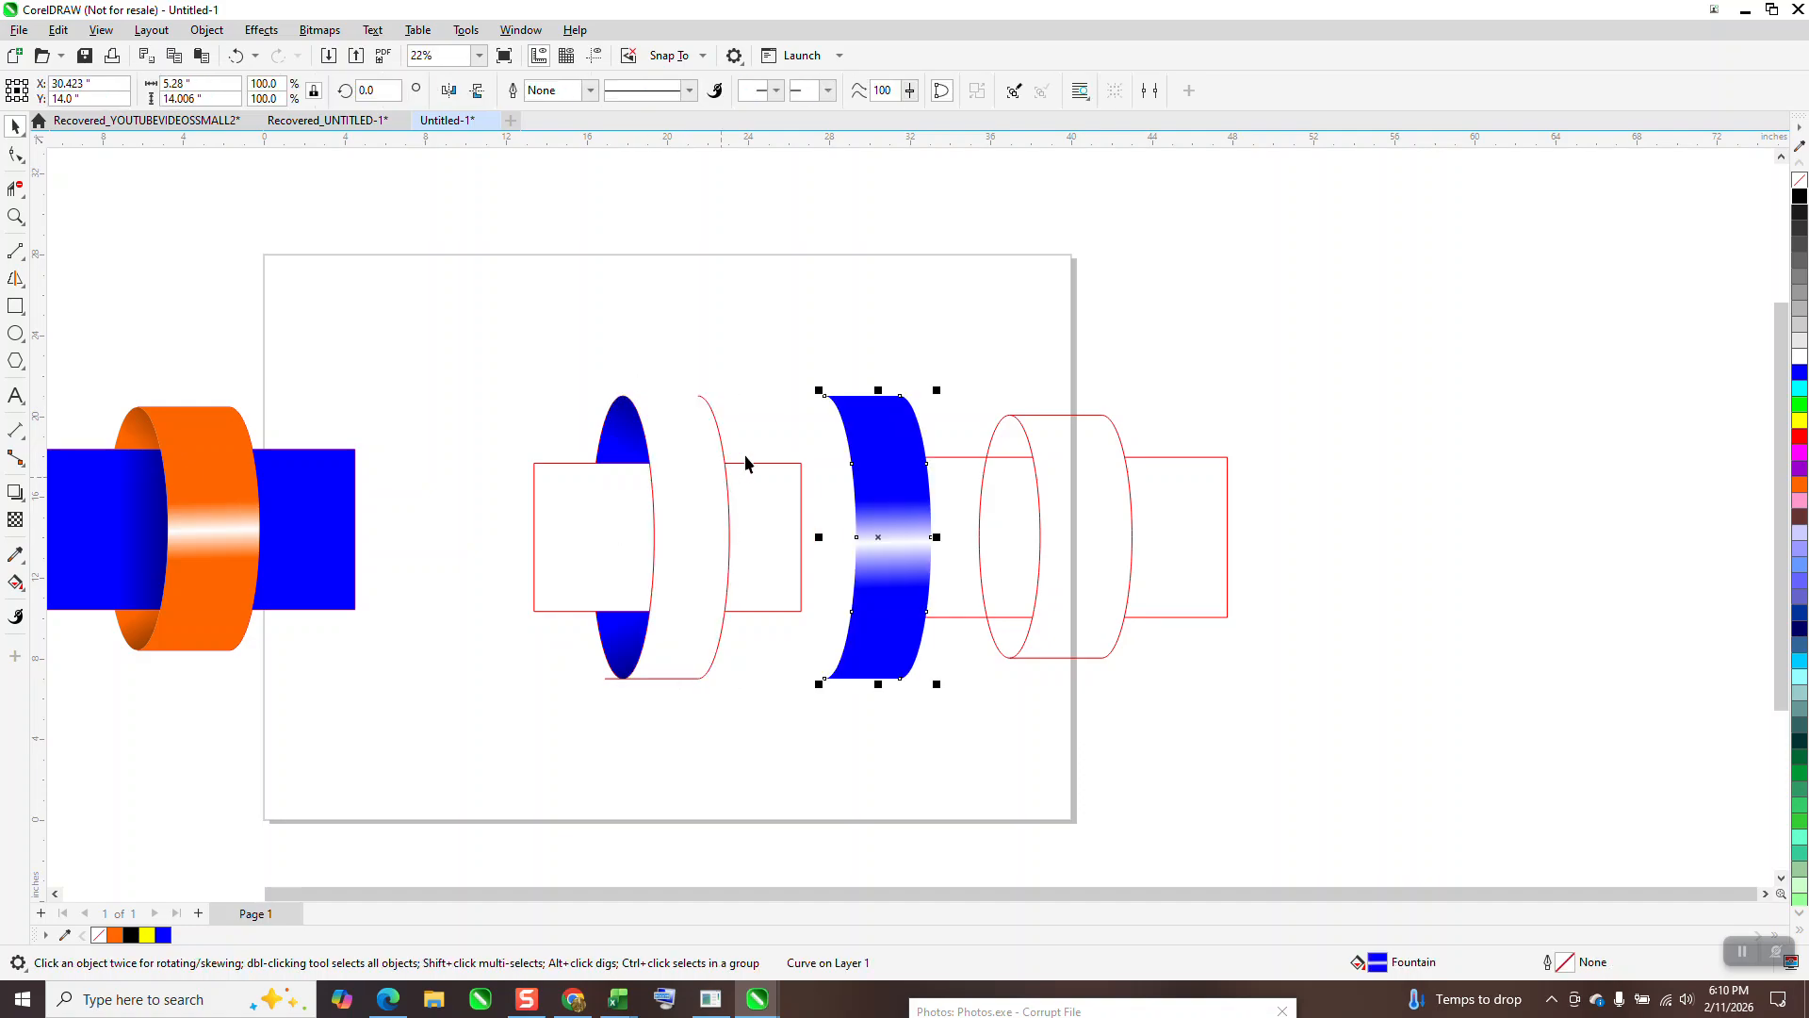
pyautogui.click(721, 458)
pyautogui.click(724, 451)
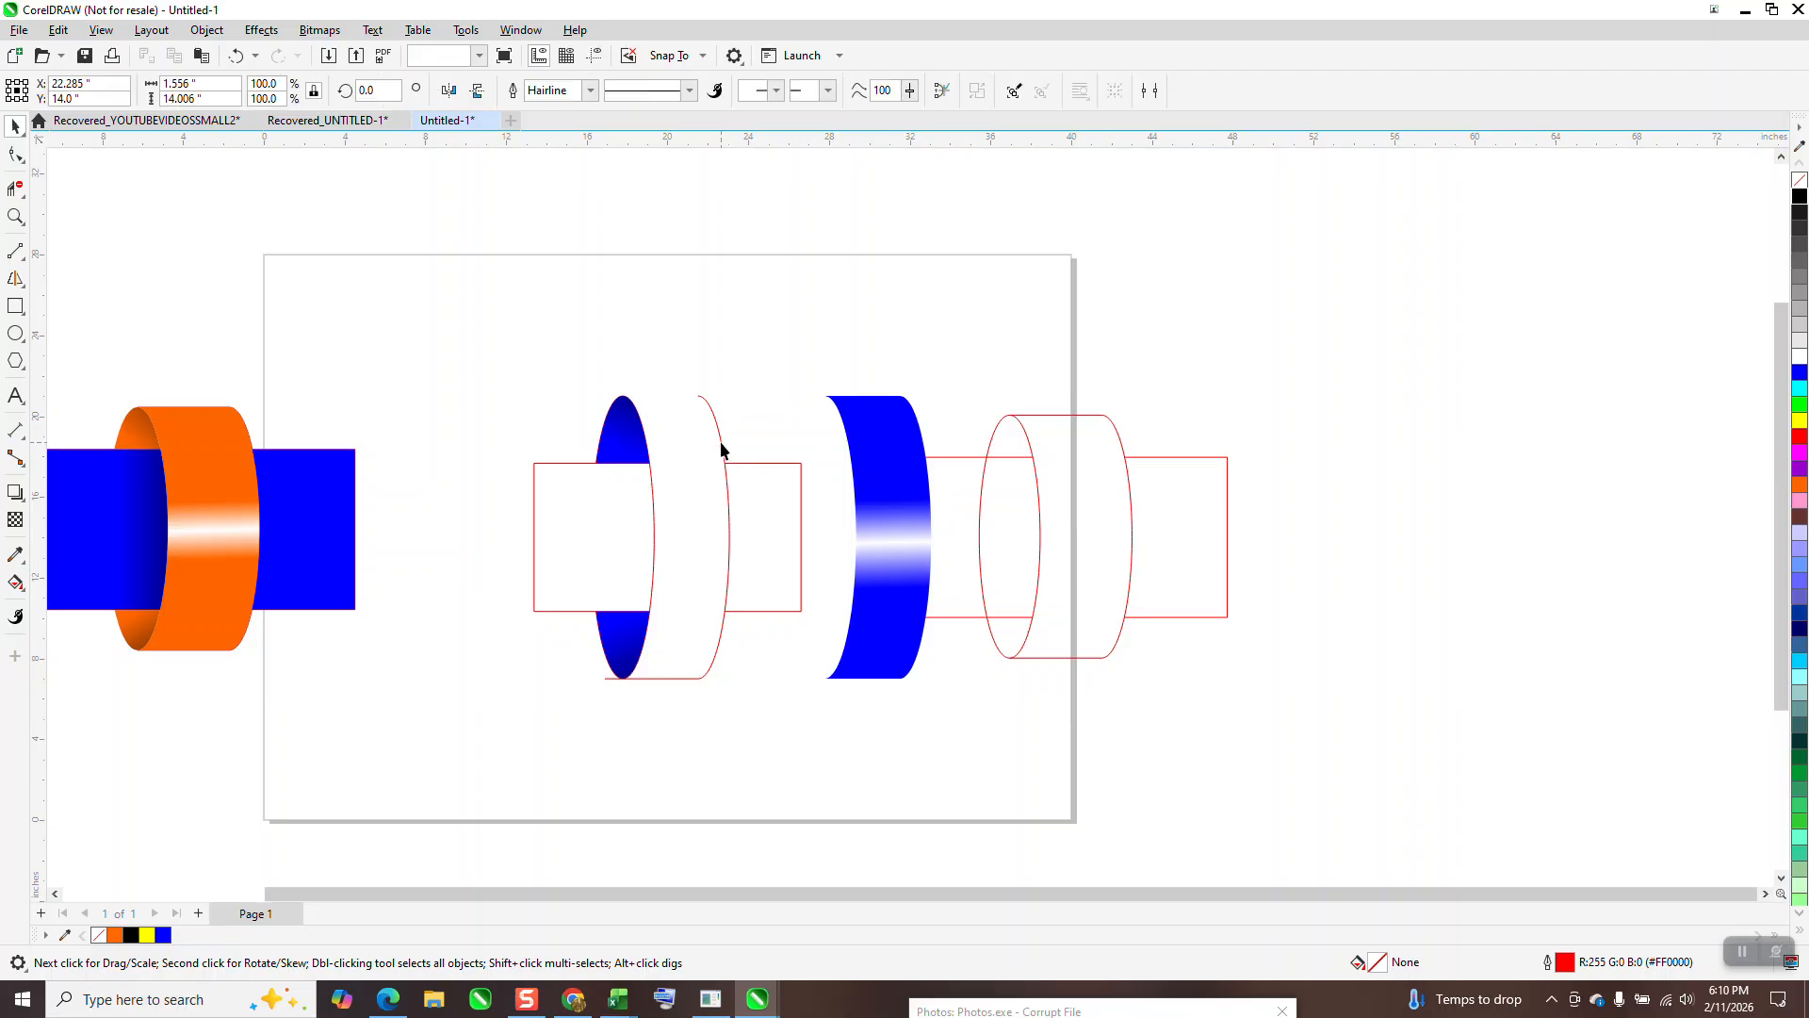
pyautogui.press('Delete')
pyautogui.click(681, 676)
pyautogui.press('Delete')
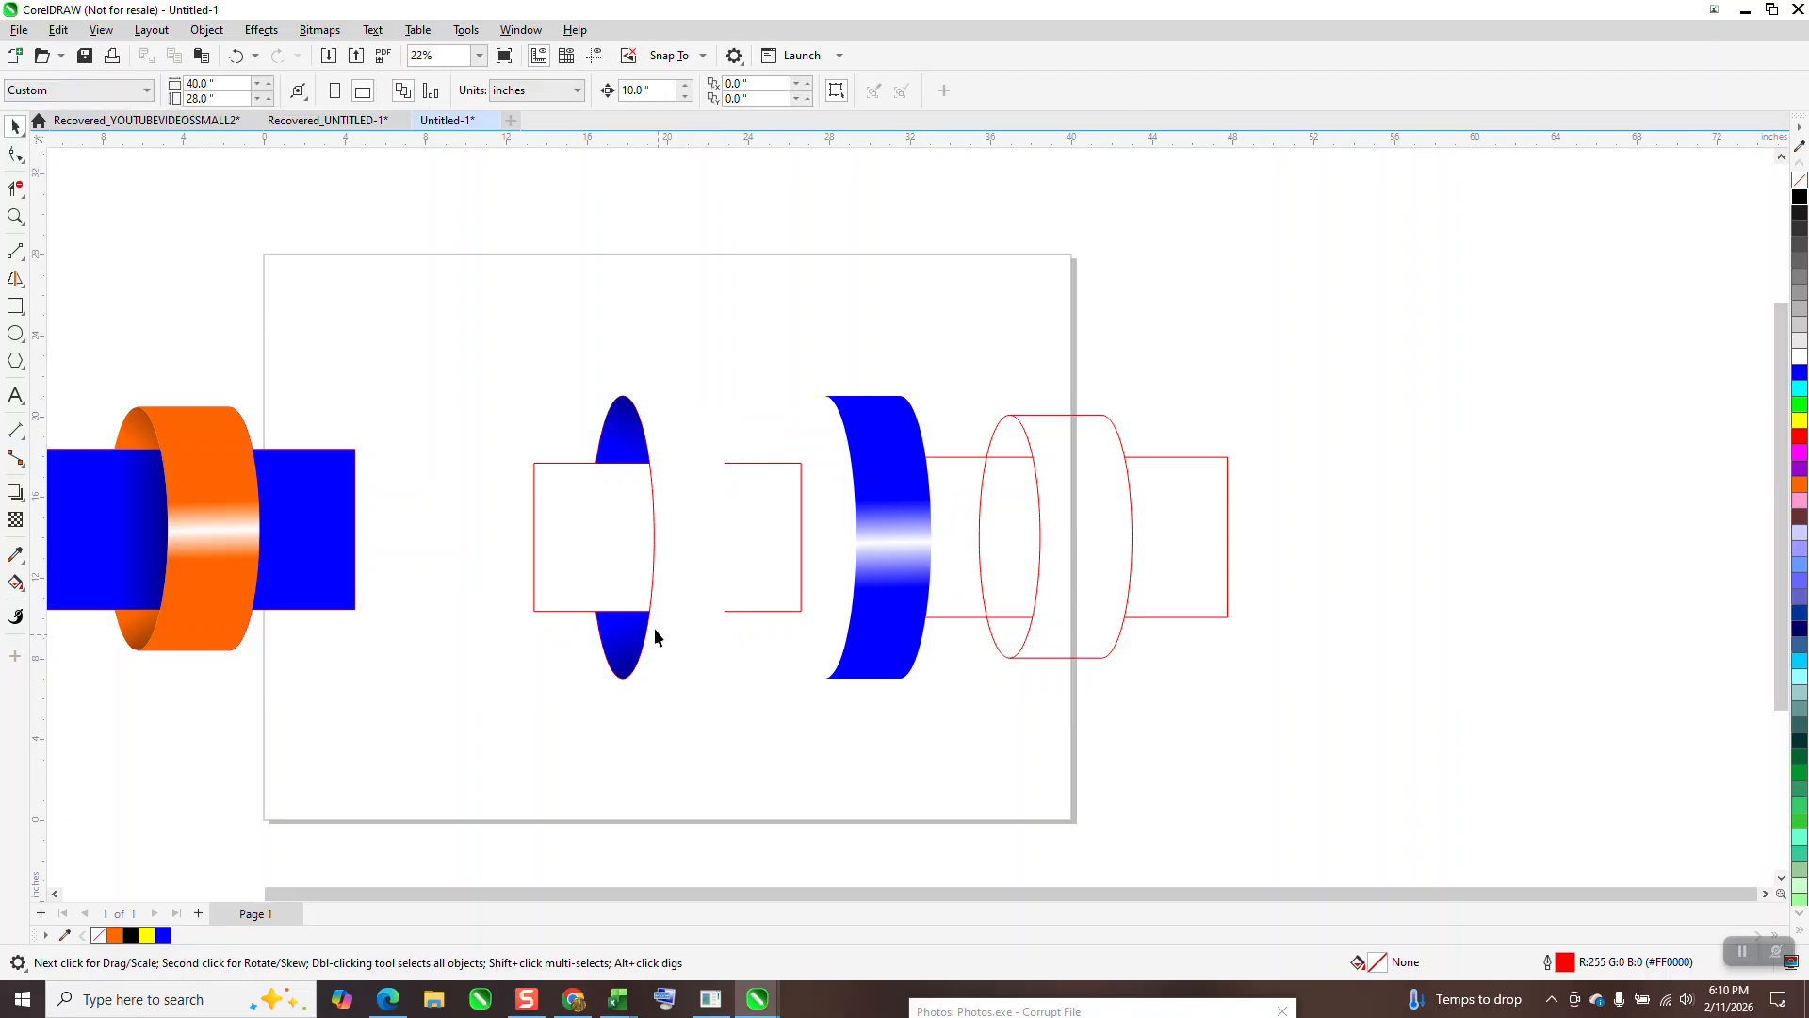
pyautogui.click(653, 532)
pyautogui.press('Delete')
pyautogui.click(864, 548)
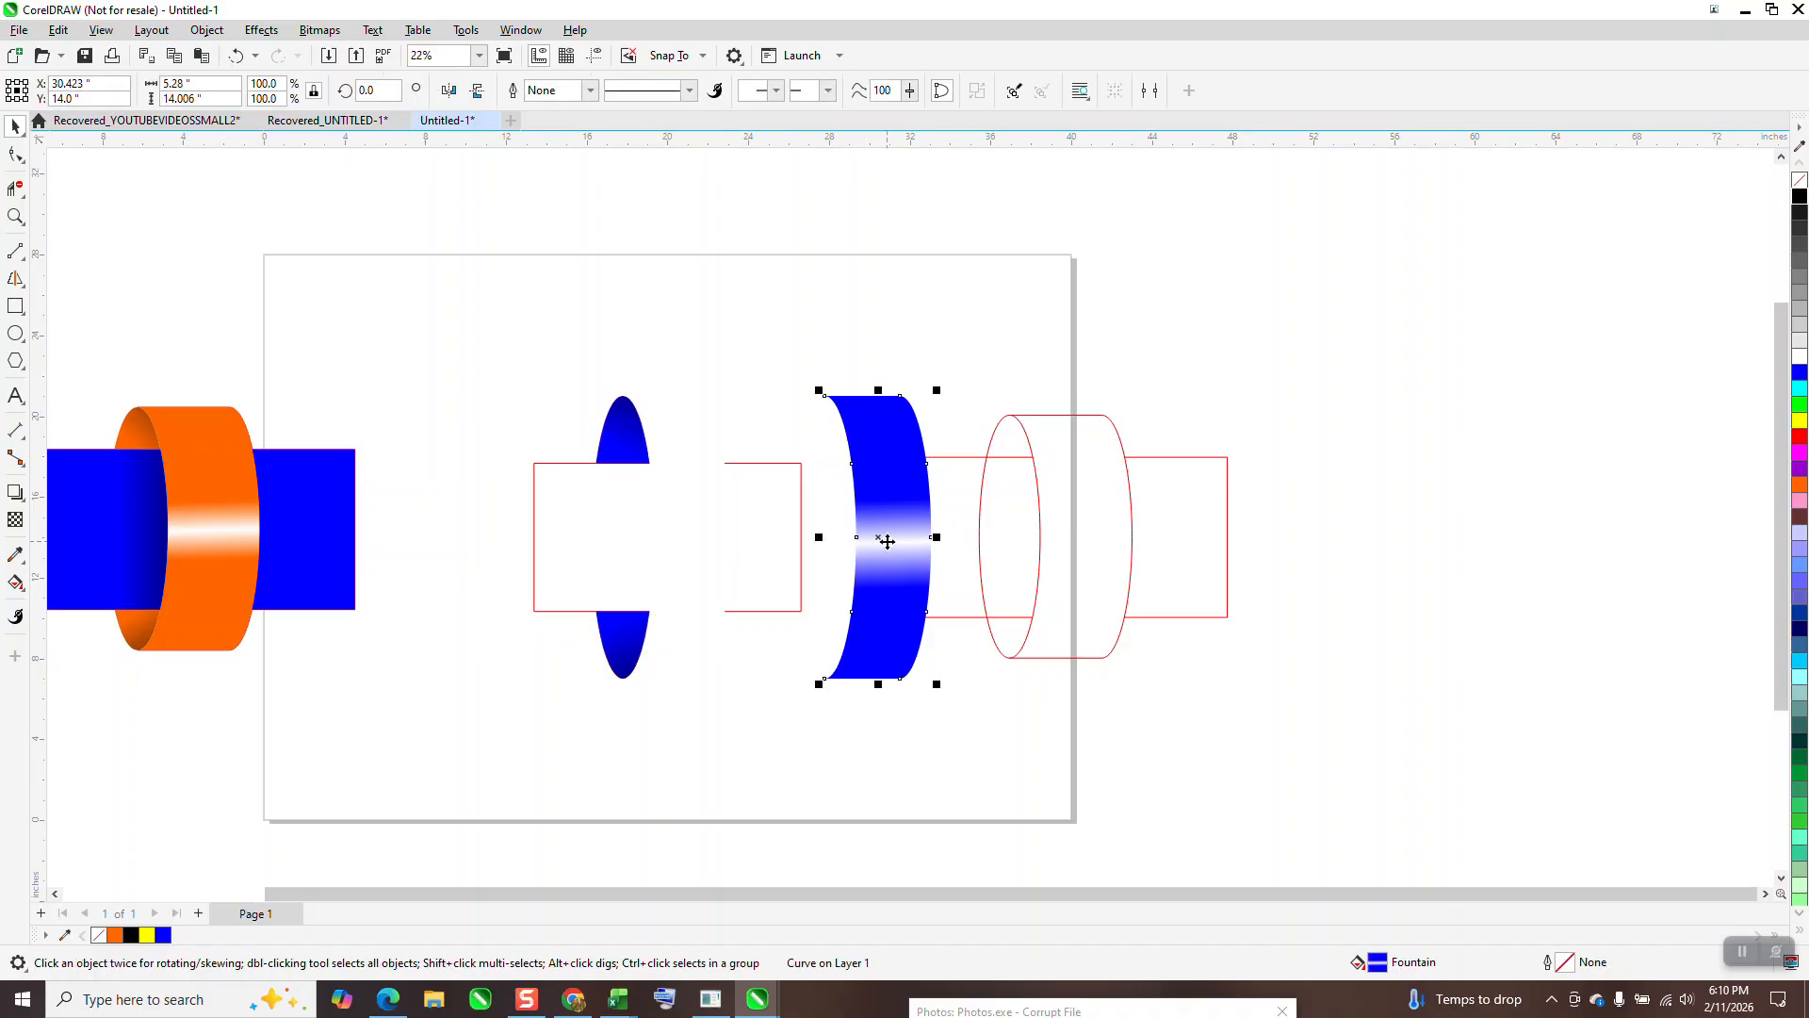
pyautogui.press('Left')
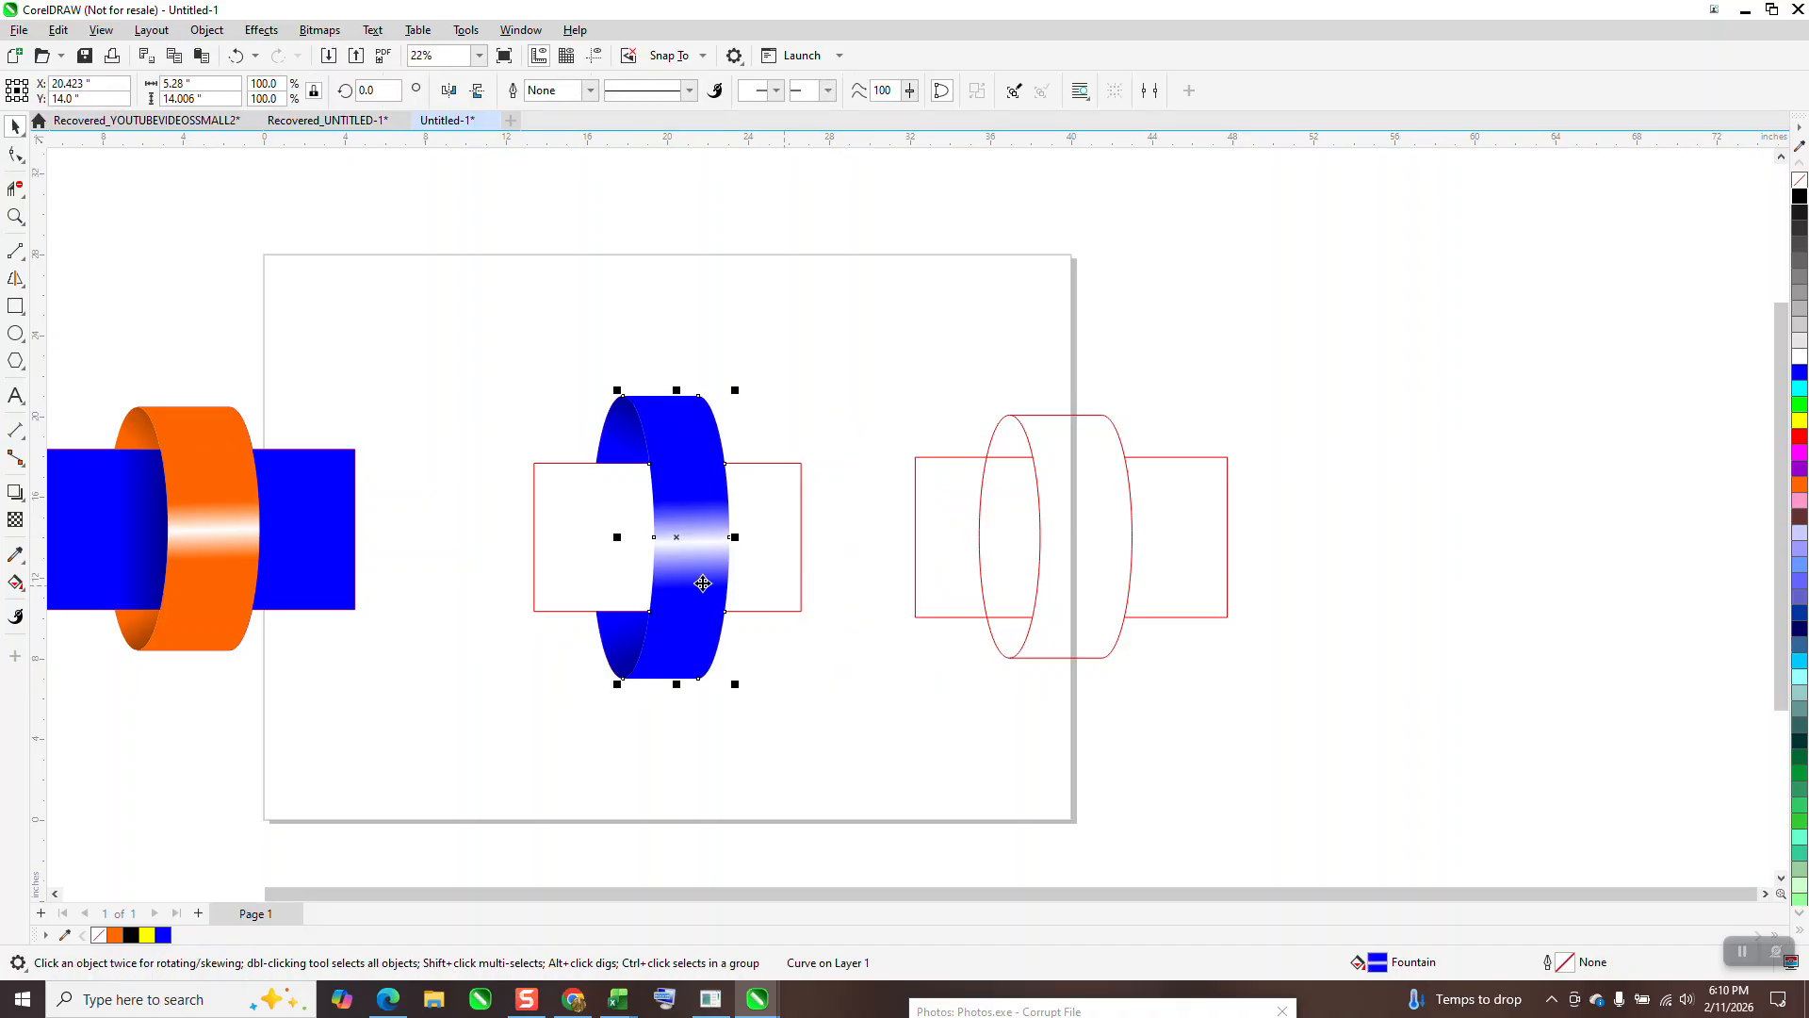
# Step: Smart Fill the left and right bar sections beside the ring with cyan
pyautogui.click(24, 593)
pyautogui.click(83, 601)
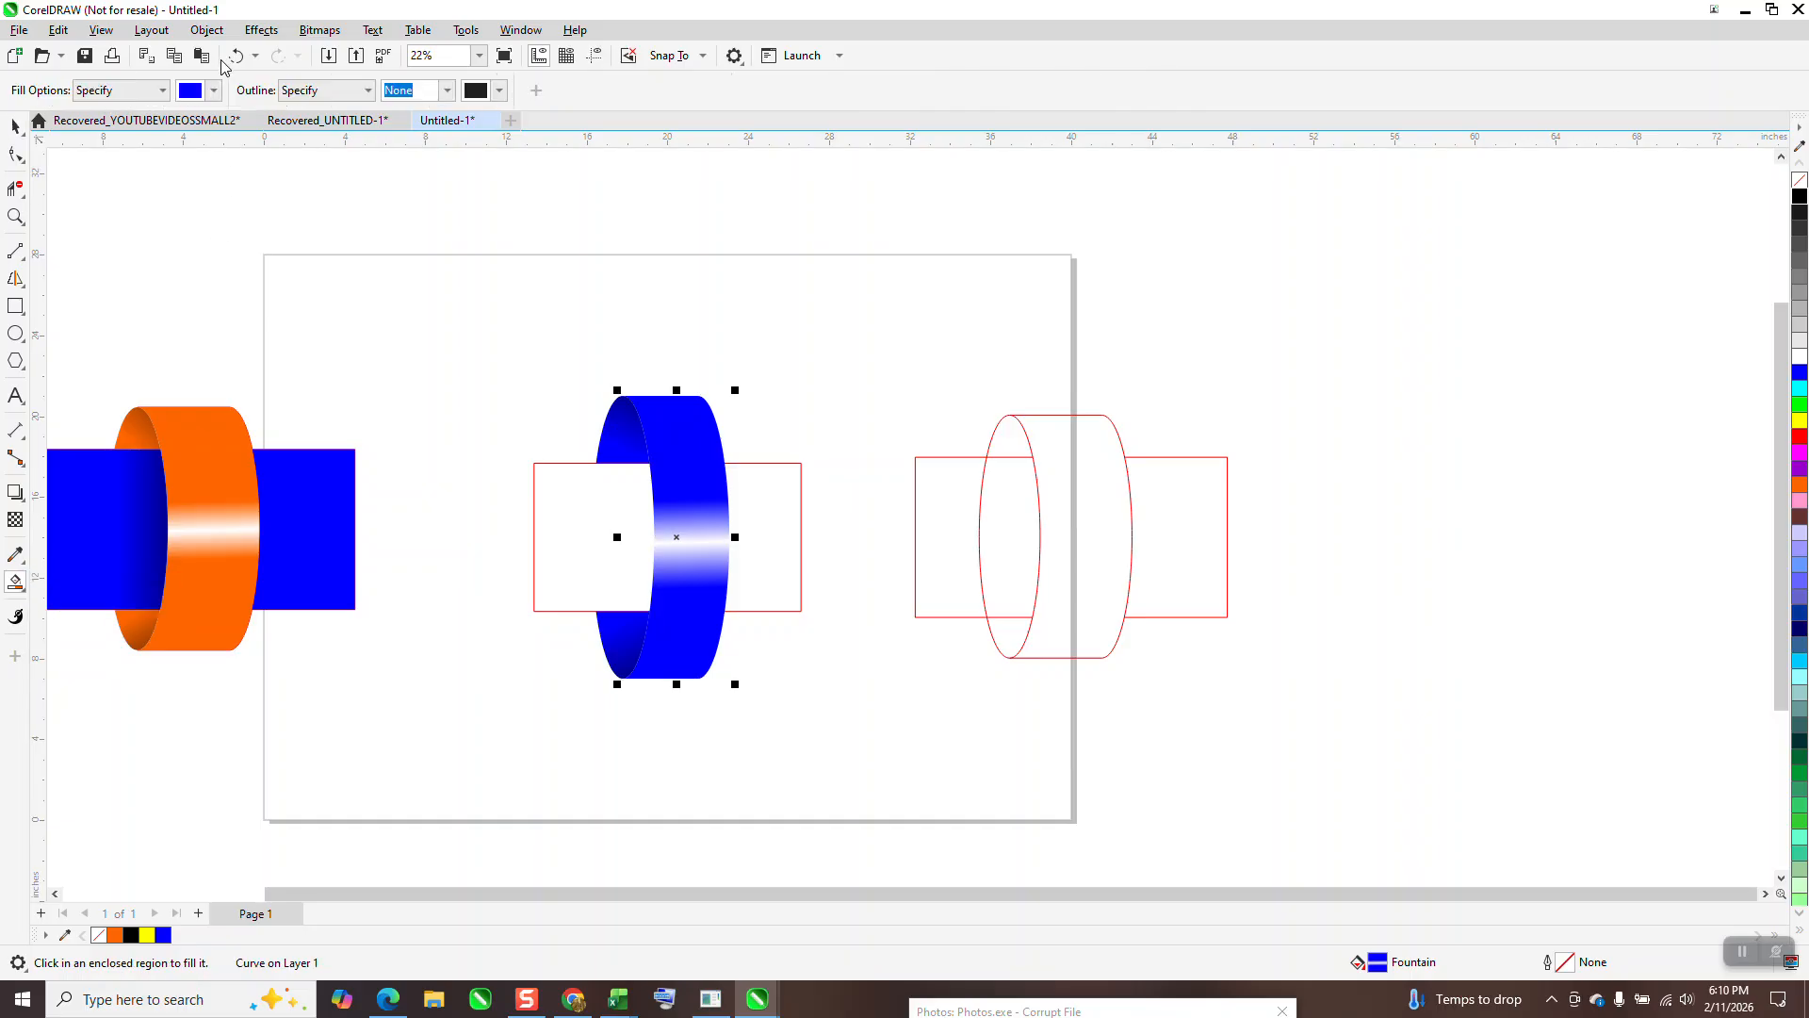
pyautogui.click(216, 92)
pyautogui.click(294, 208)
pyautogui.click(586, 546)
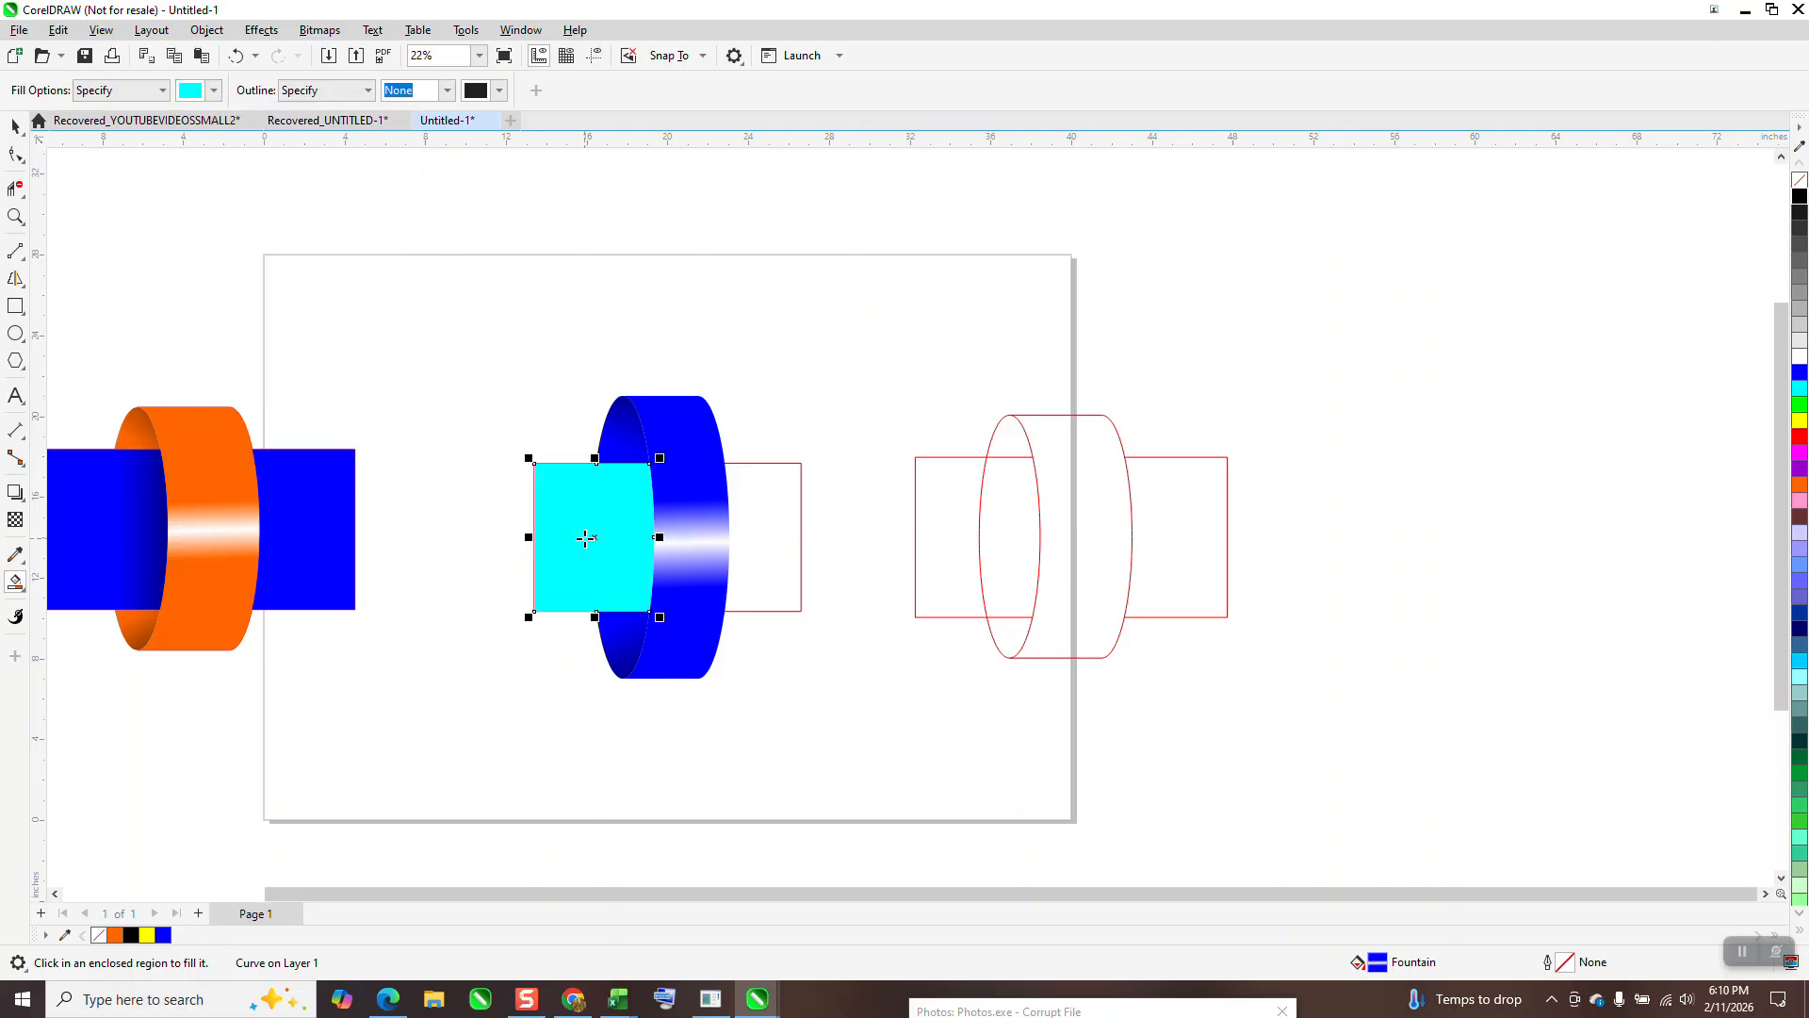
pyautogui.click(771, 532)
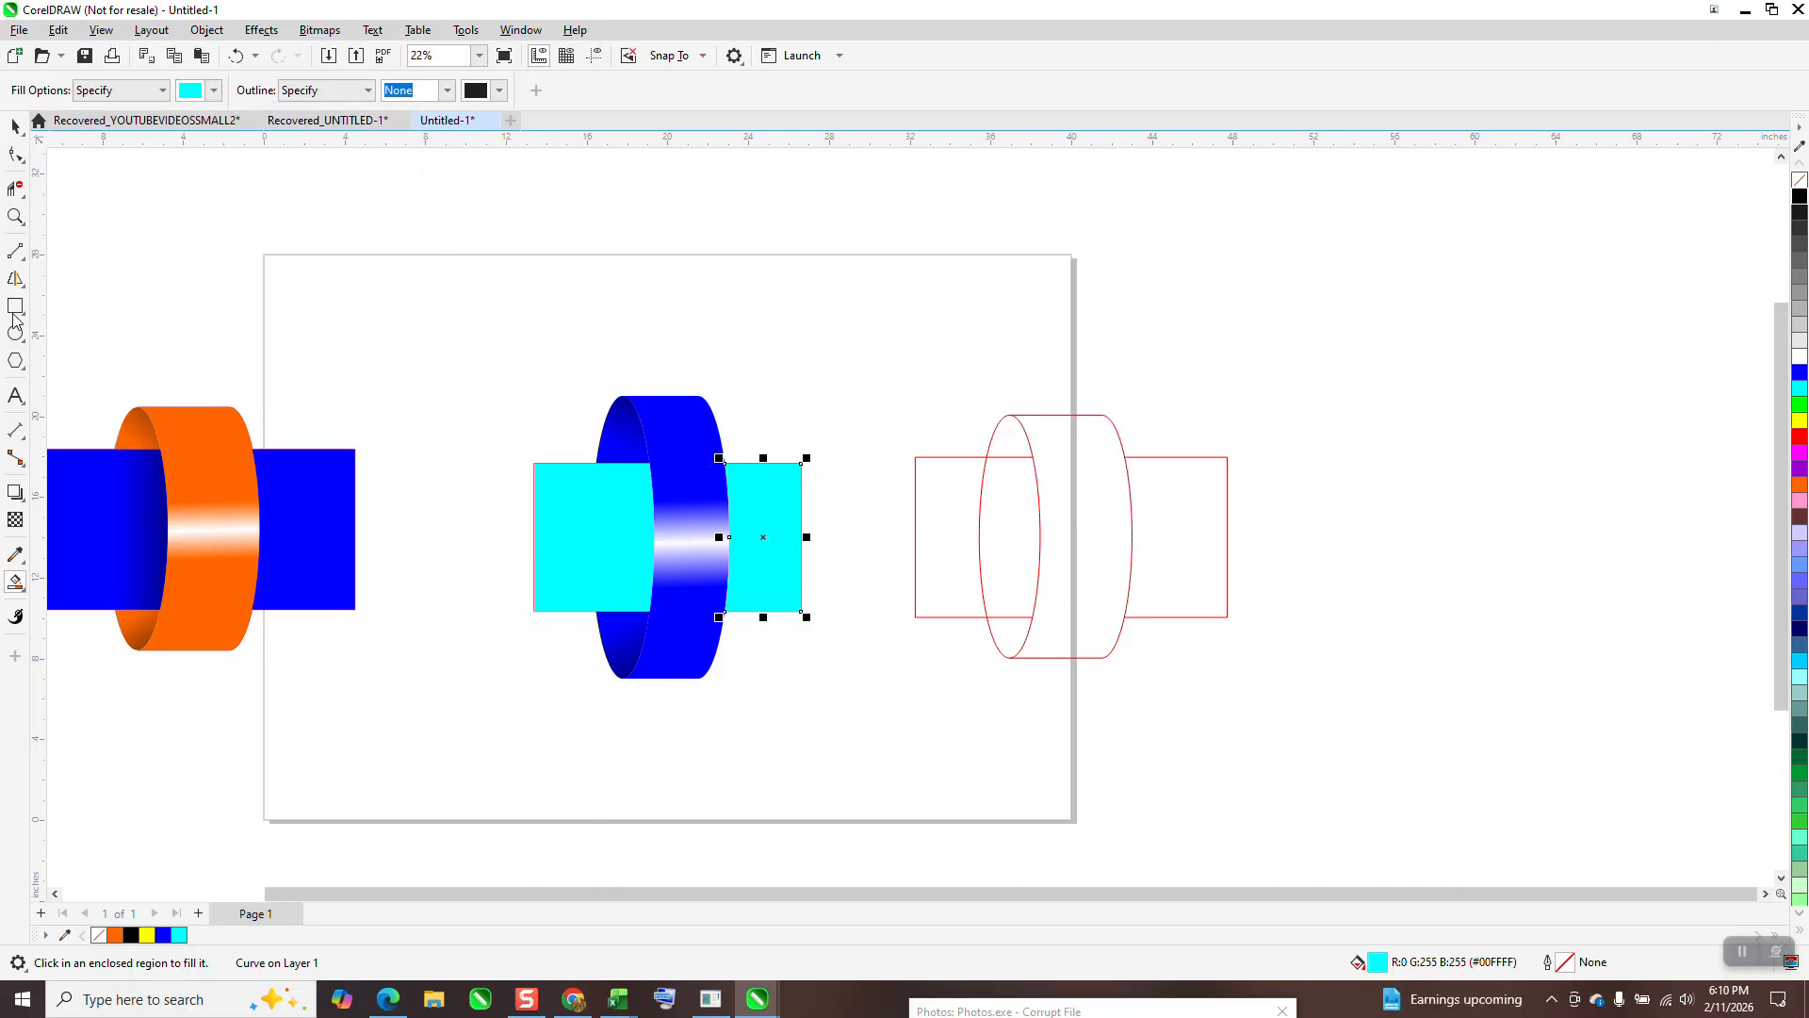
# Step: Try a black-ended fountain gradient on the right bar section, then undo it, leaving a pale fill
pyautogui.click(25, 599)
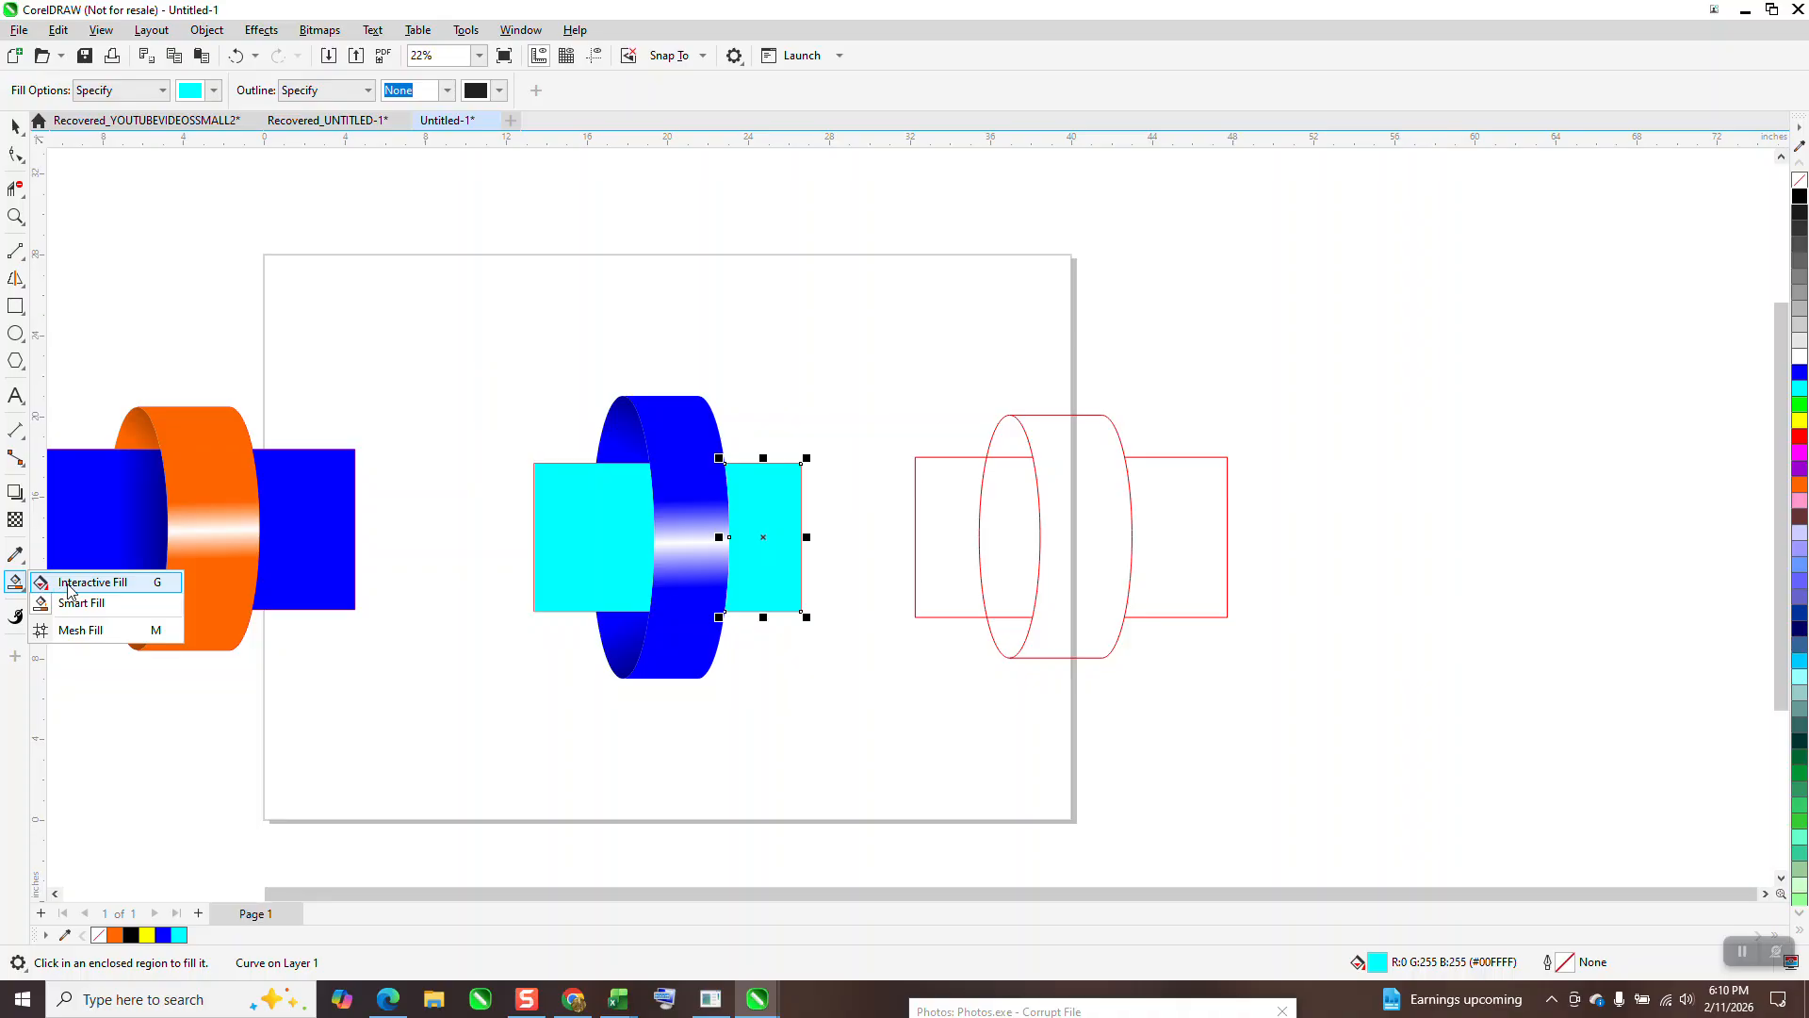
pyautogui.click(56, 586)
pyautogui.moveTo(574, 540); pyautogui.dragTo(729, 544)
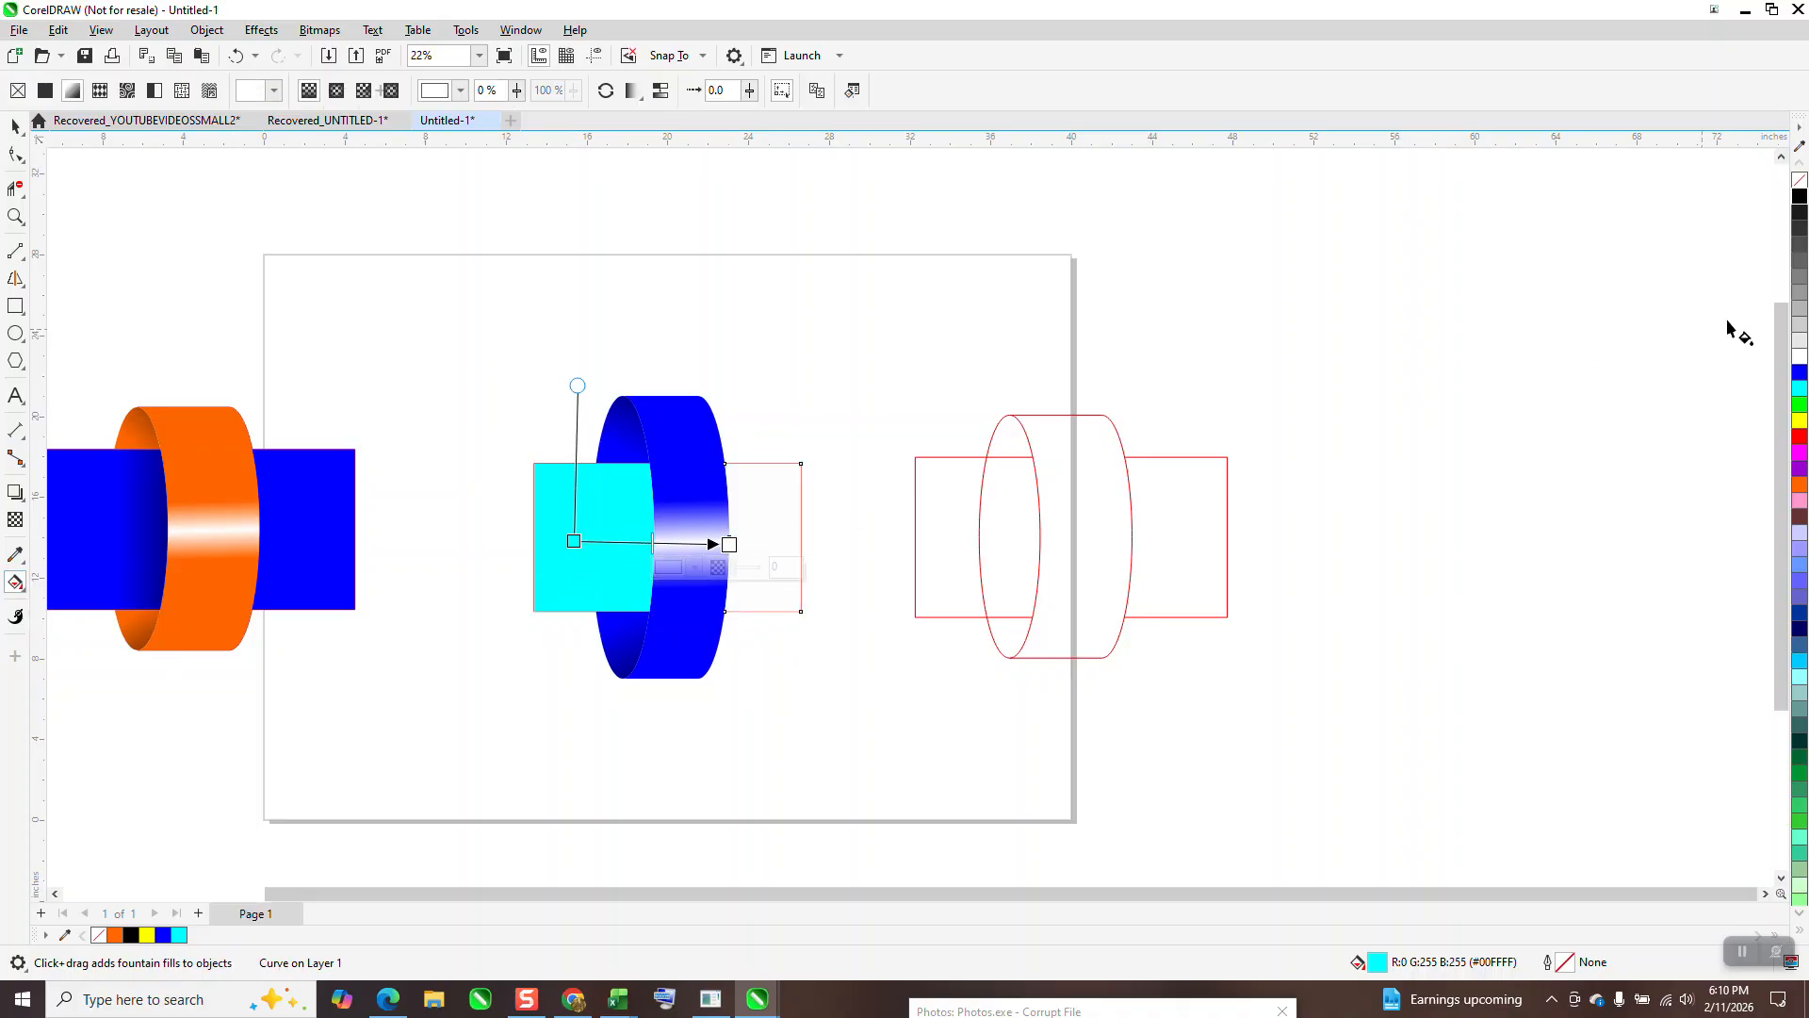
pyautogui.moveTo(1801, 199); pyautogui.dragTo(729, 544)
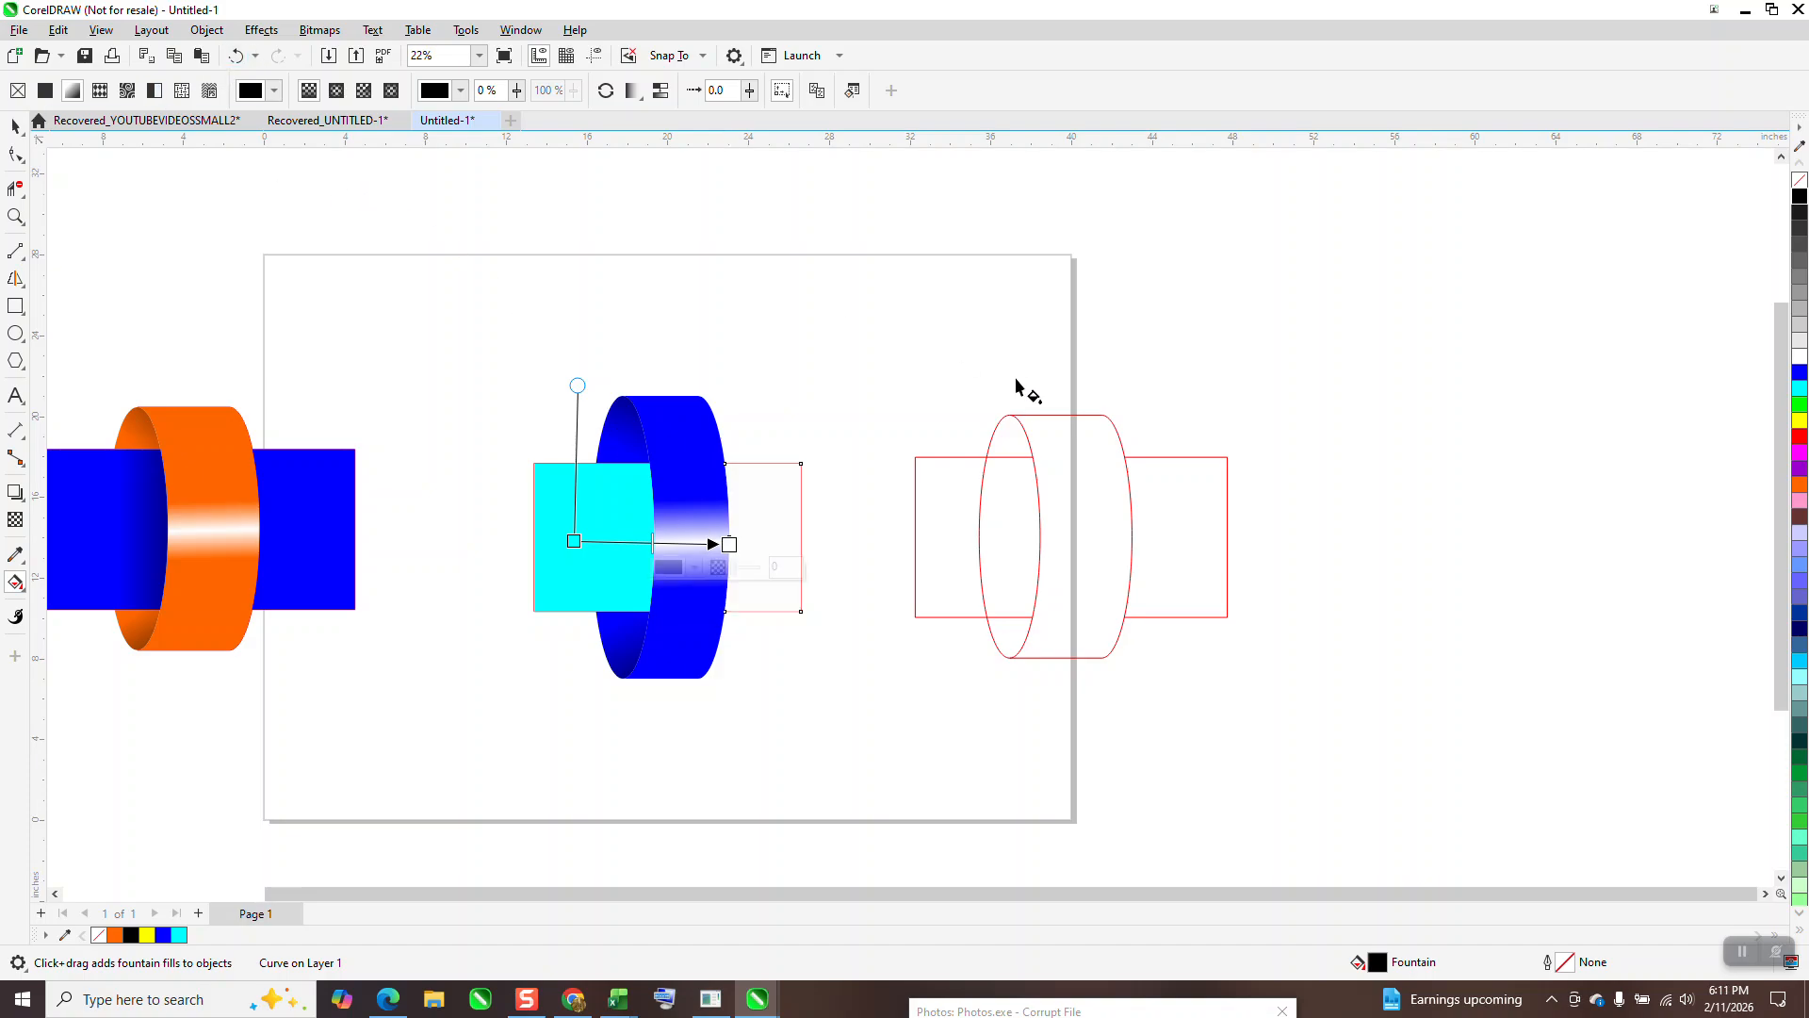
pyautogui.hotkey('ctrl', 'z')
pyautogui.moveTo(1802, 209); pyautogui.dragTo(729, 544)
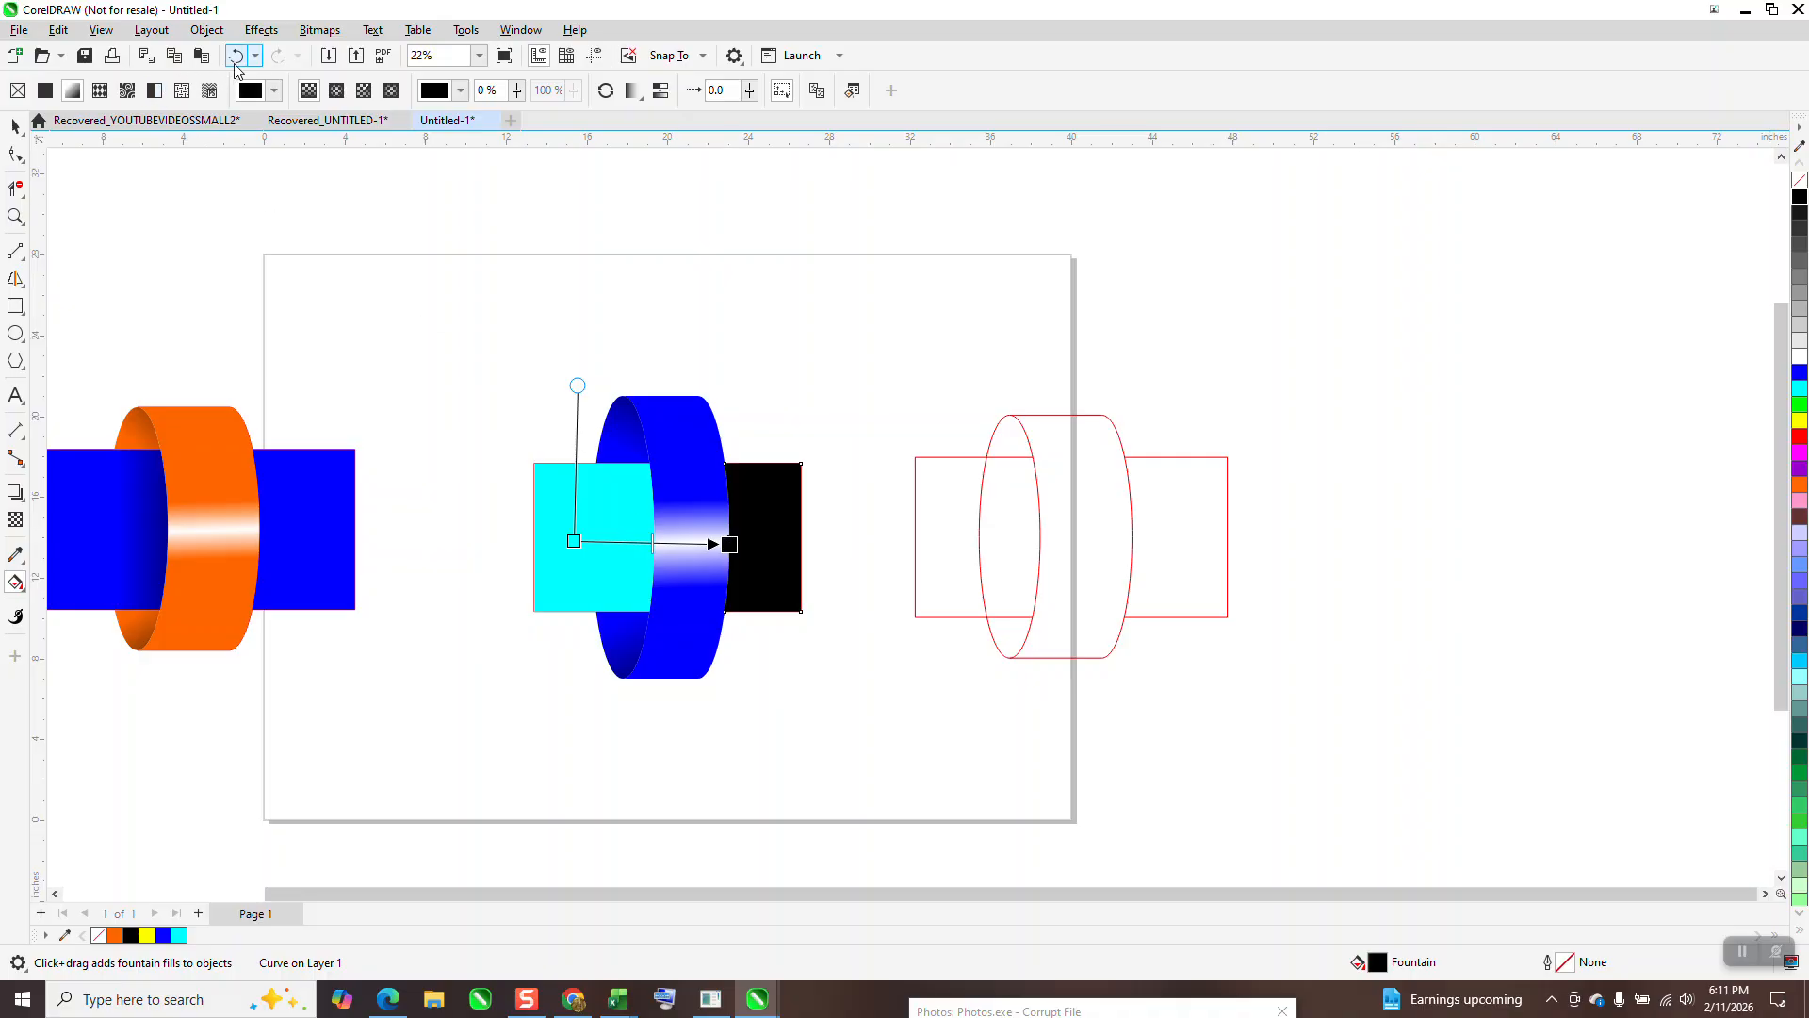
pyautogui.click(235, 56)
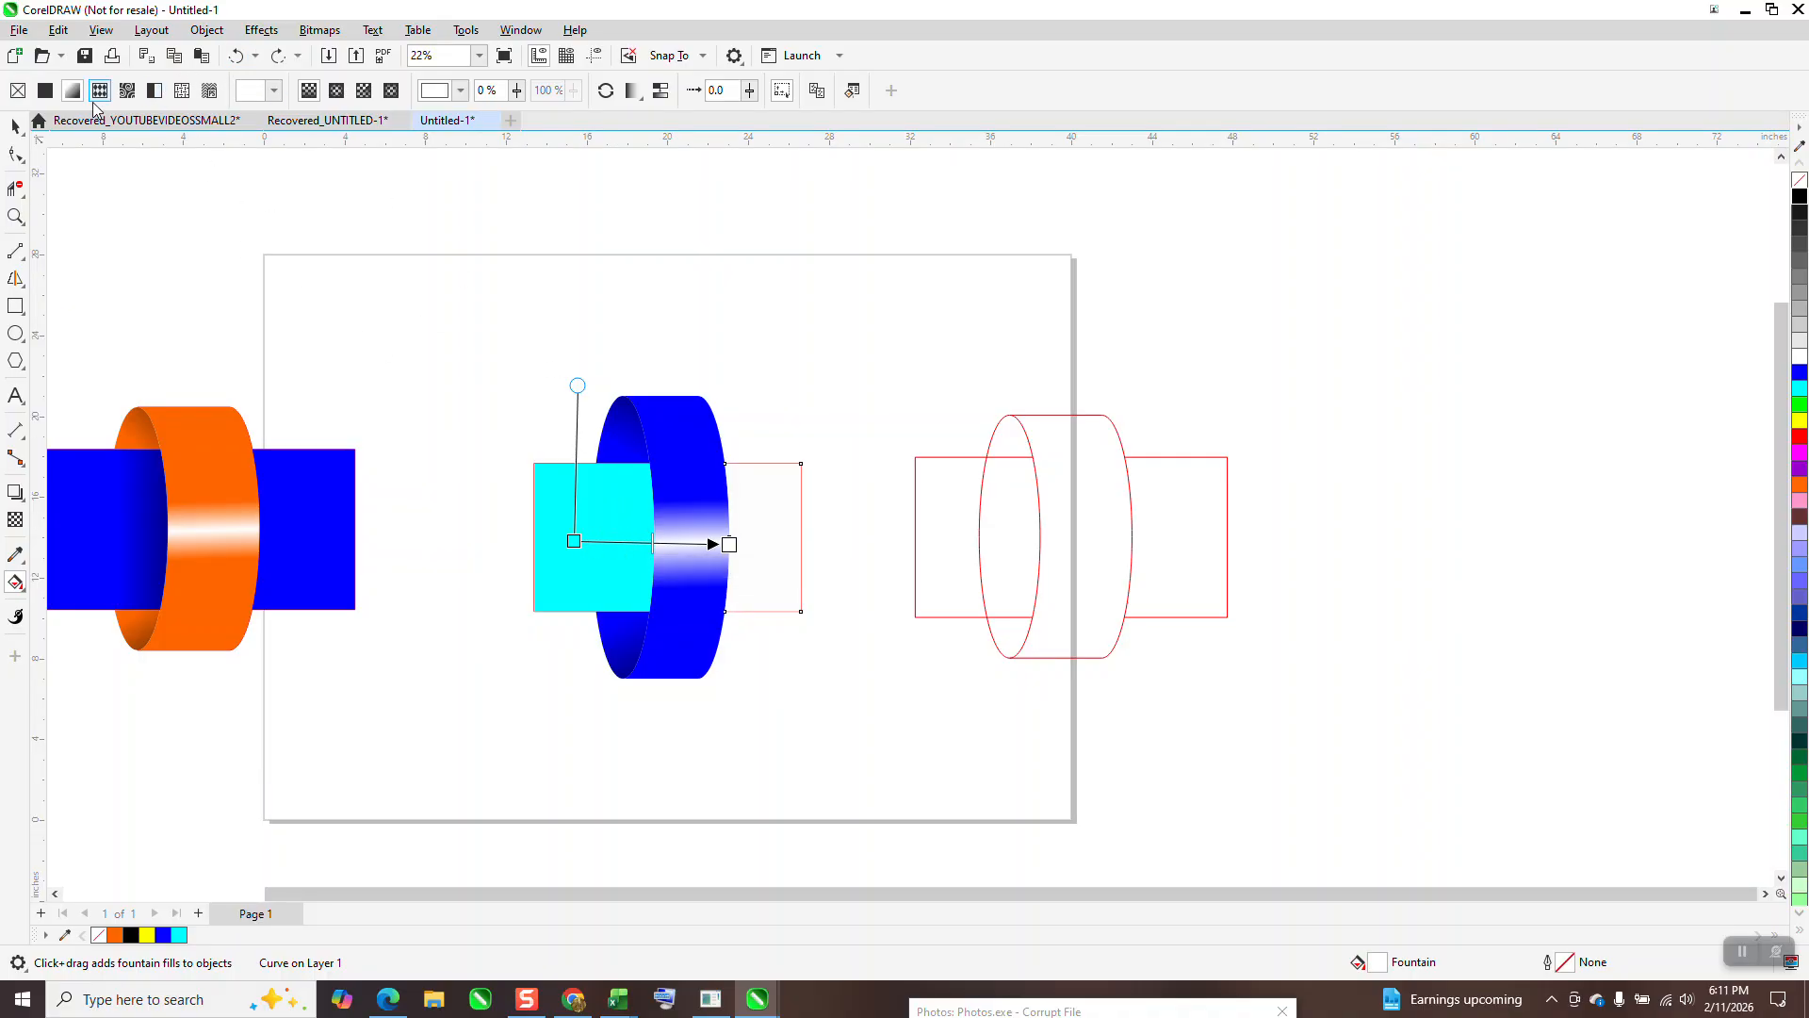
pyautogui.press('space')
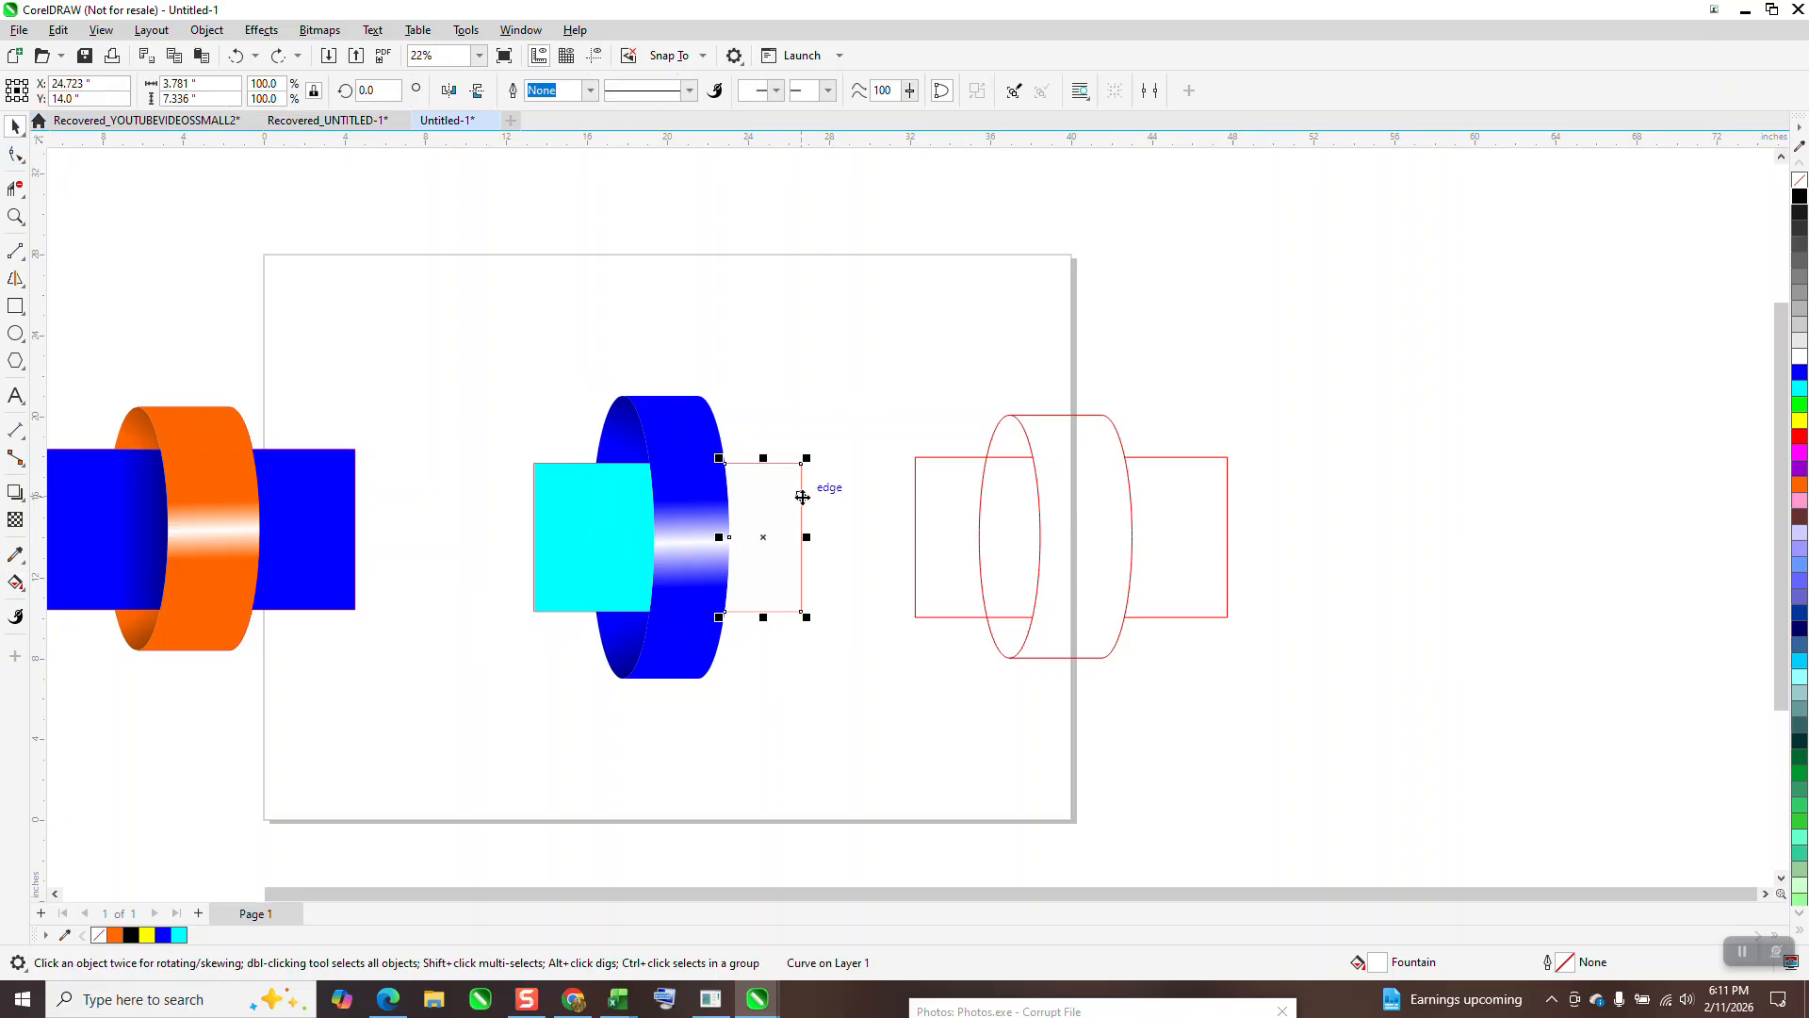
# Step: Fill the right rectangle cyan and give the left rectangle a cyan-to-black fountain fill darkening toward the ring
pyautogui.click(1795, 392)
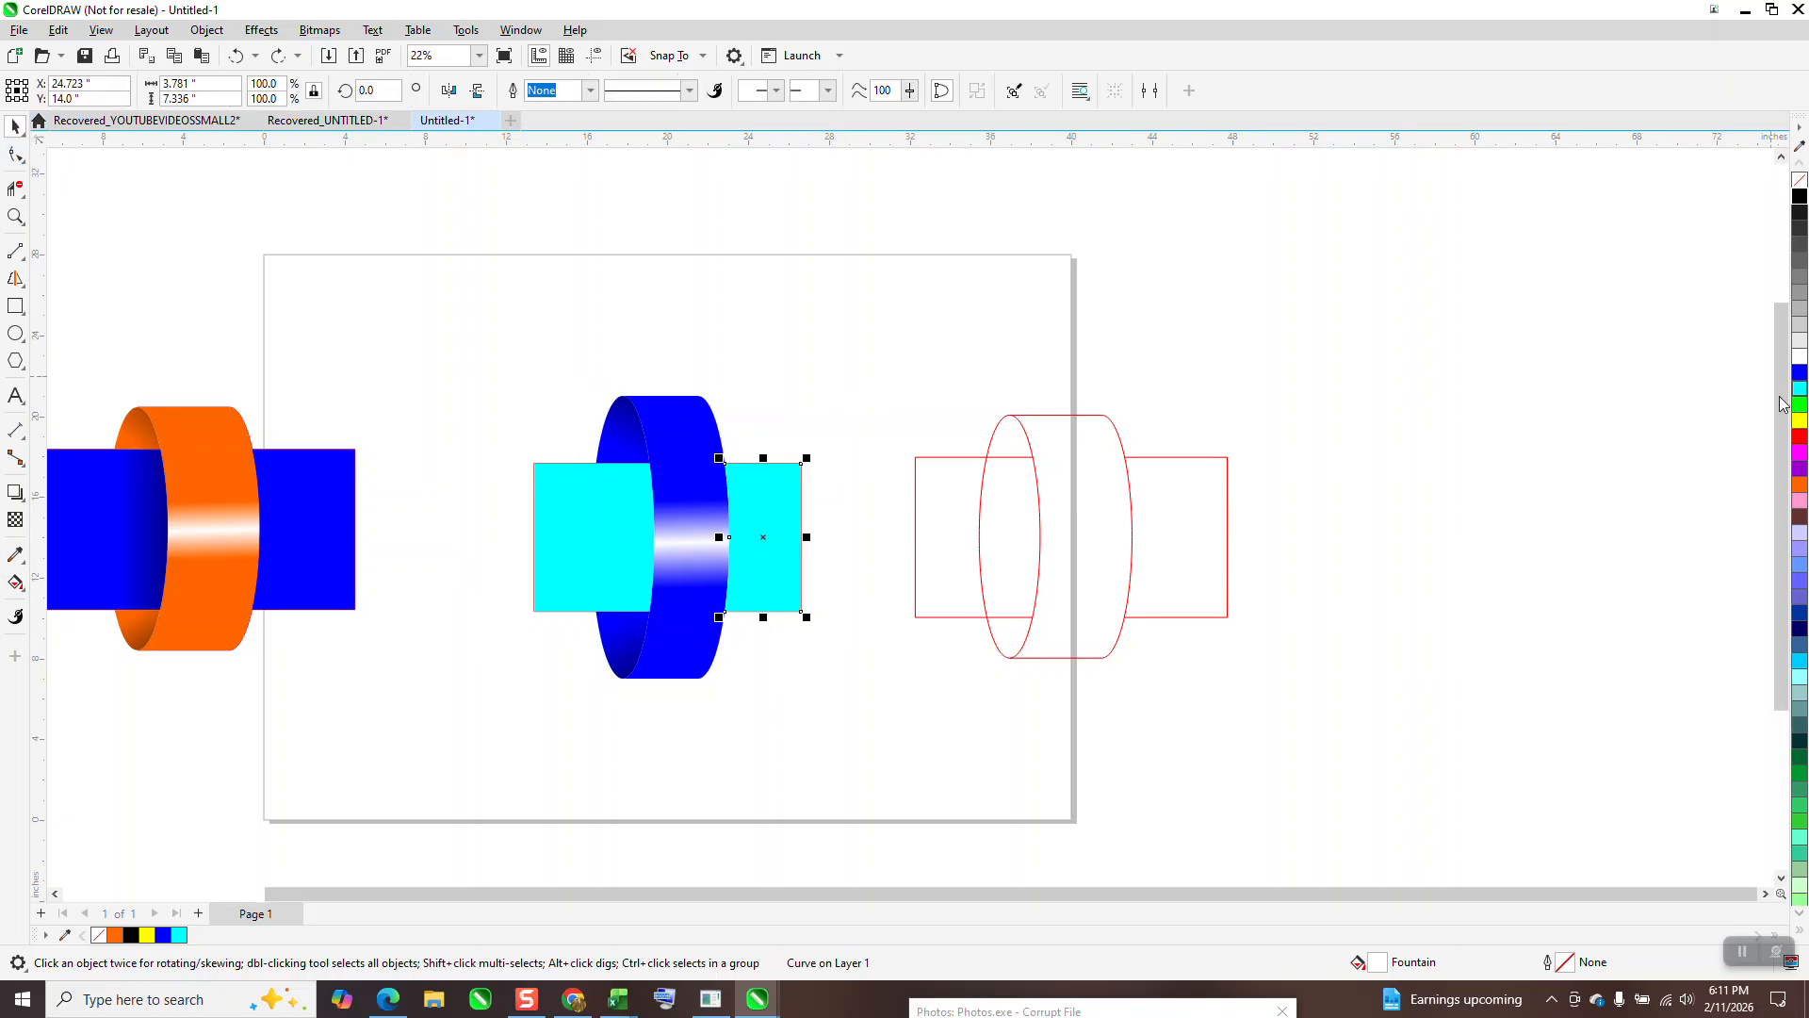
pyautogui.click(568, 513)
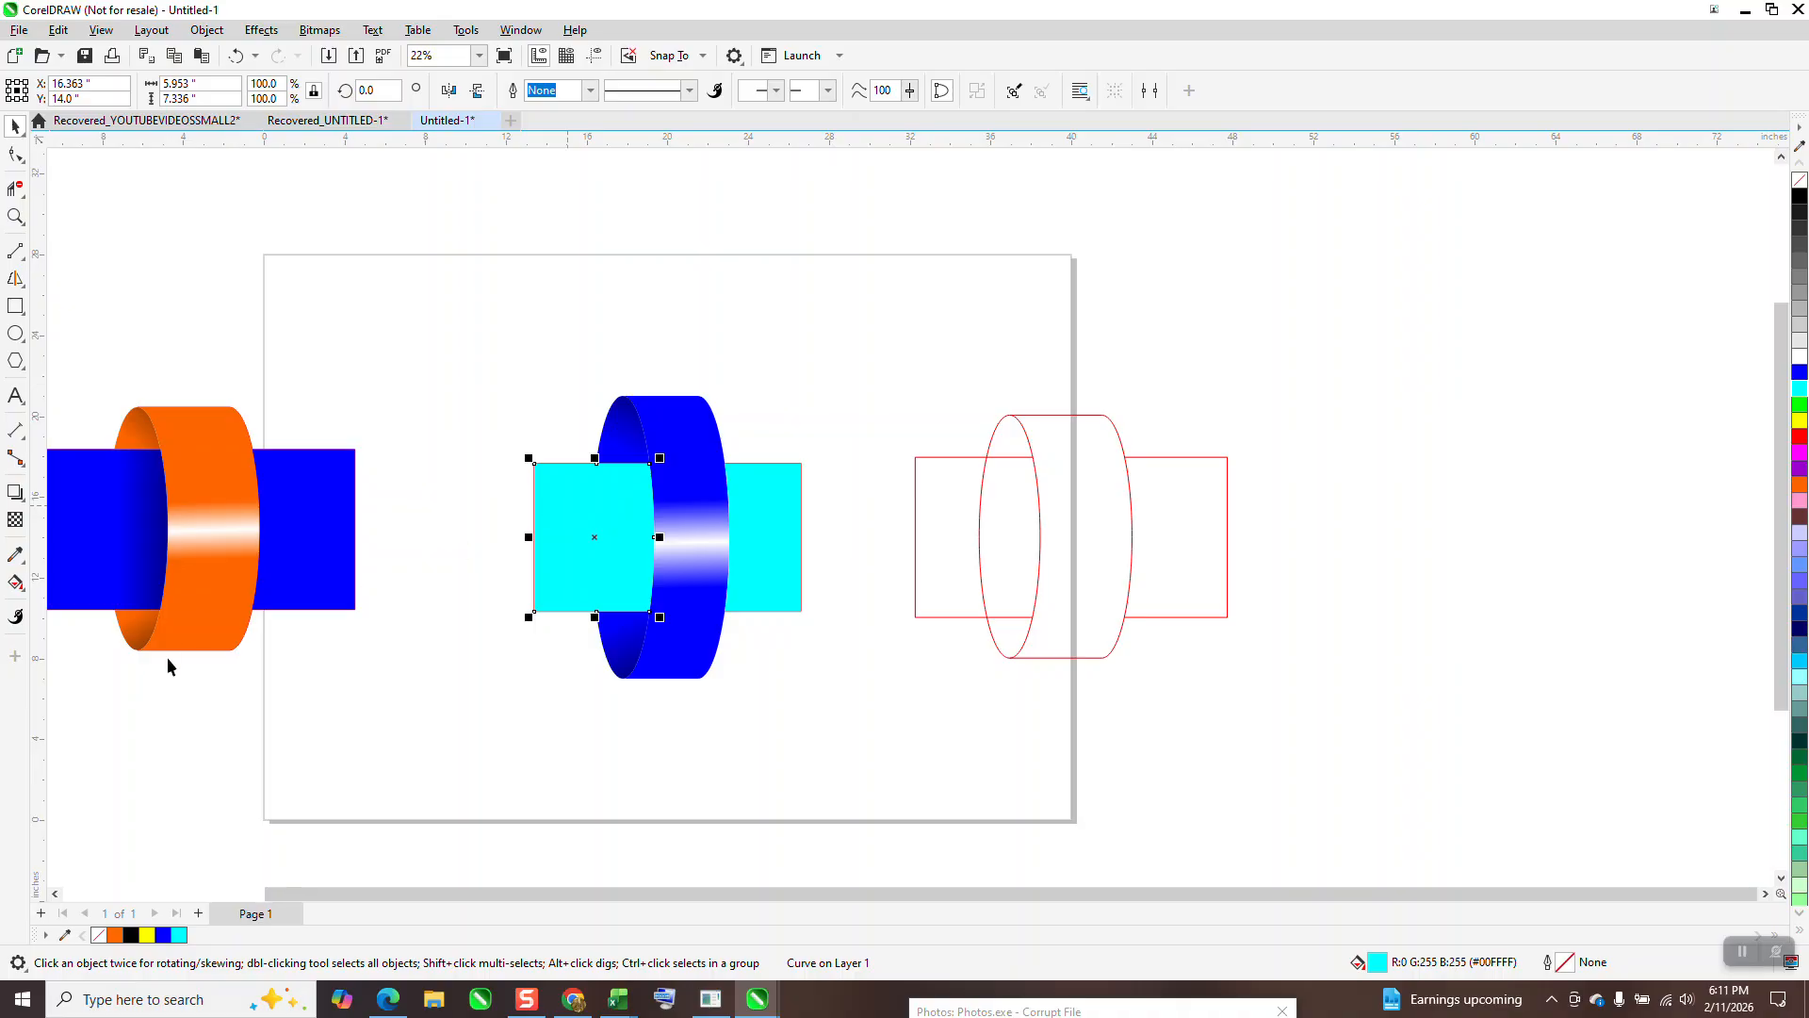
pyautogui.click(21, 590)
pyautogui.click(66, 584)
pyautogui.moveTo(572, 532); pyautogui.dragTo(751, 536)
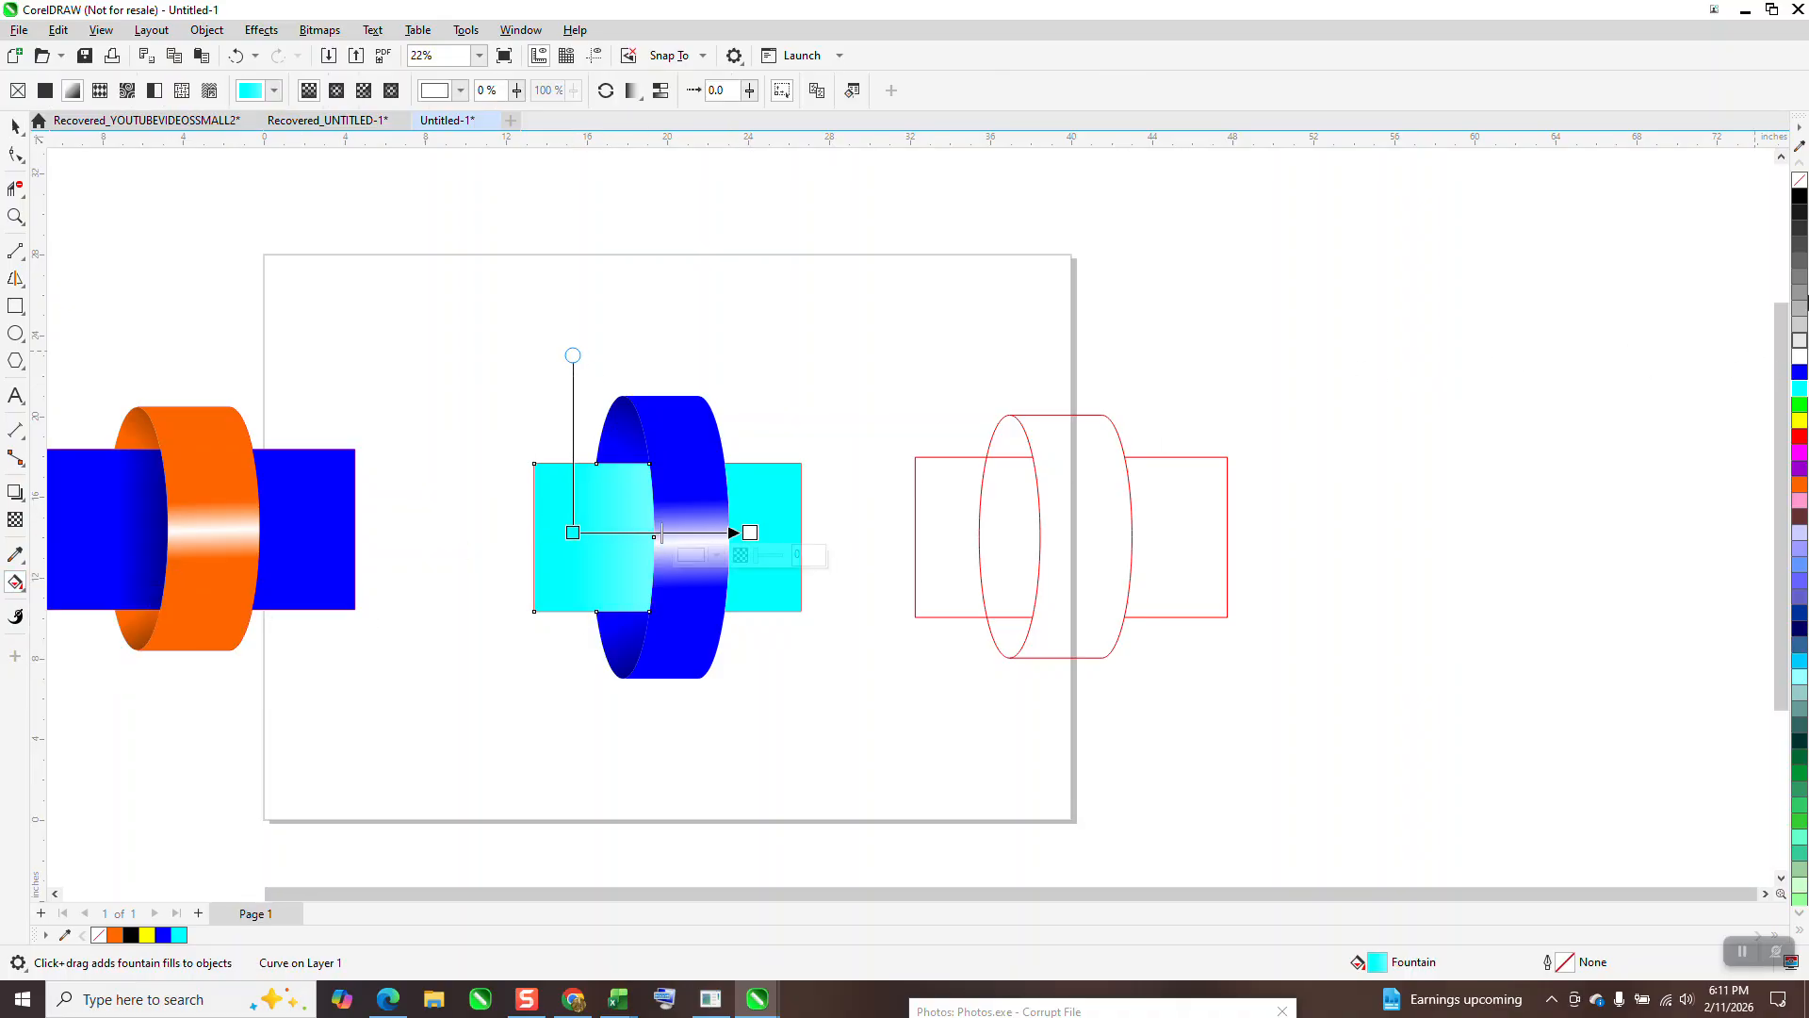
pyautogui.moveTo(1796, 205); pyautogui.dragTo(821, 534)
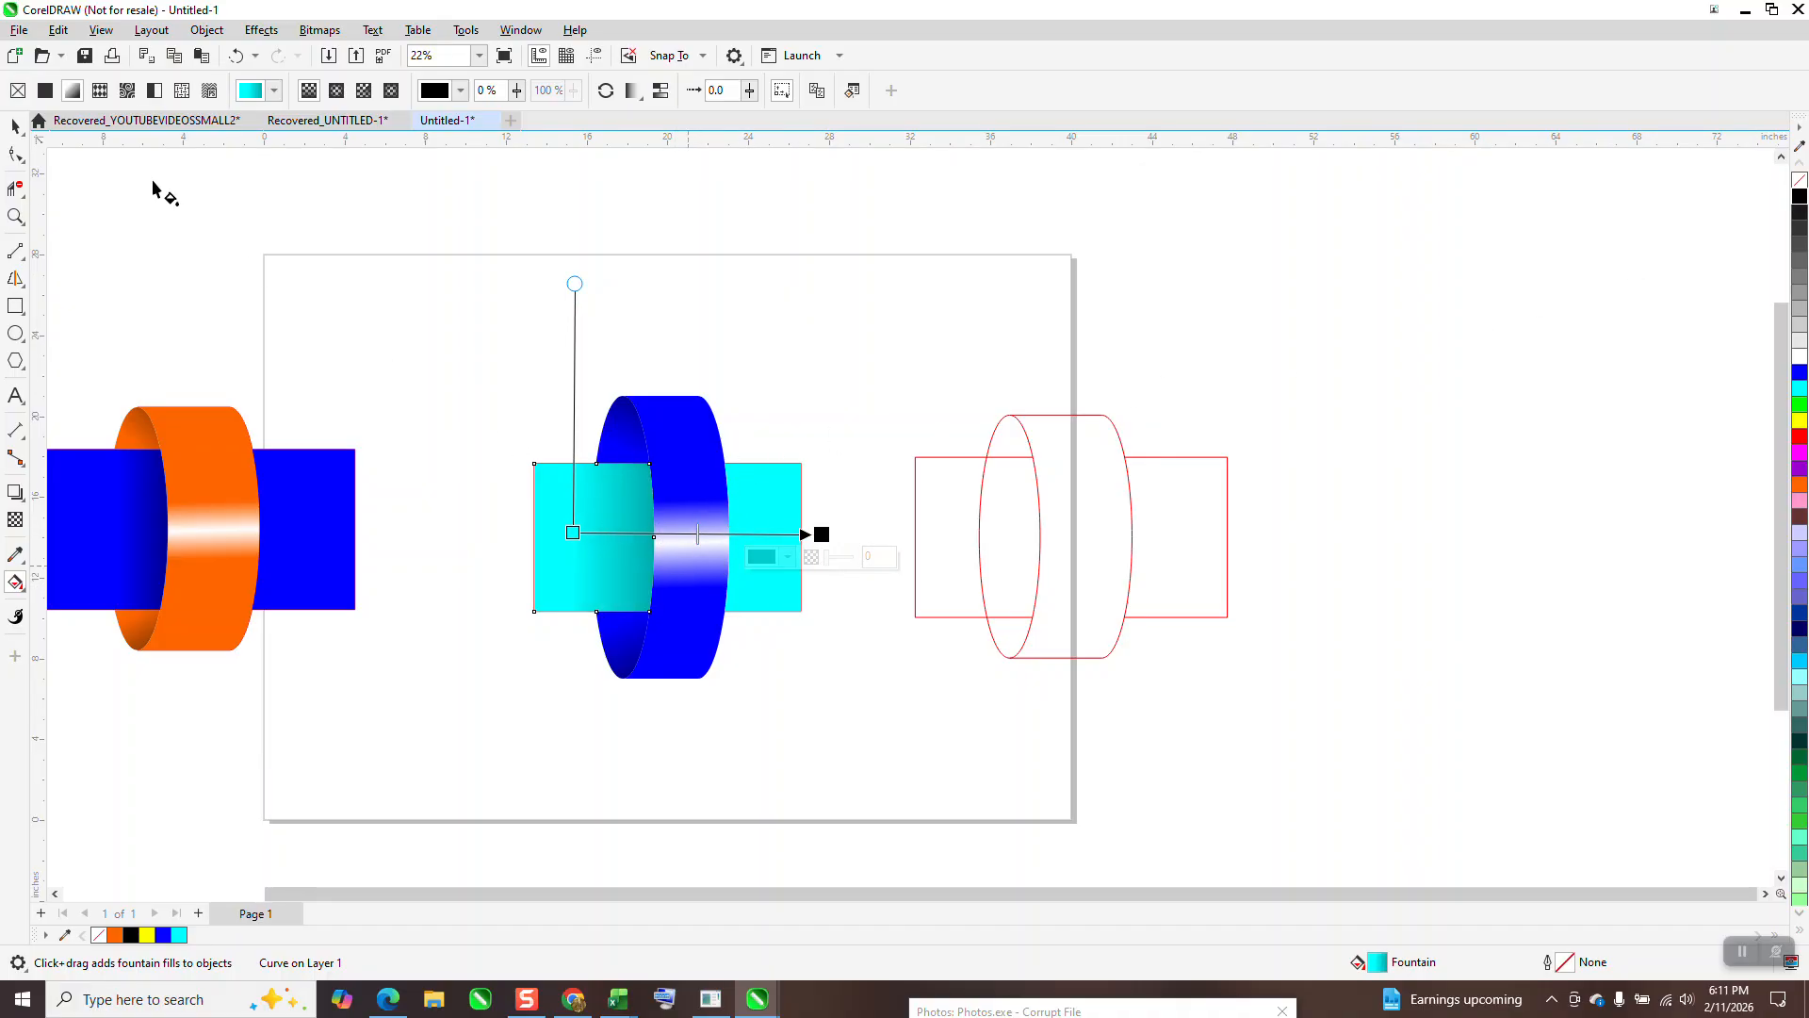
pyautogui.click(15, 124)
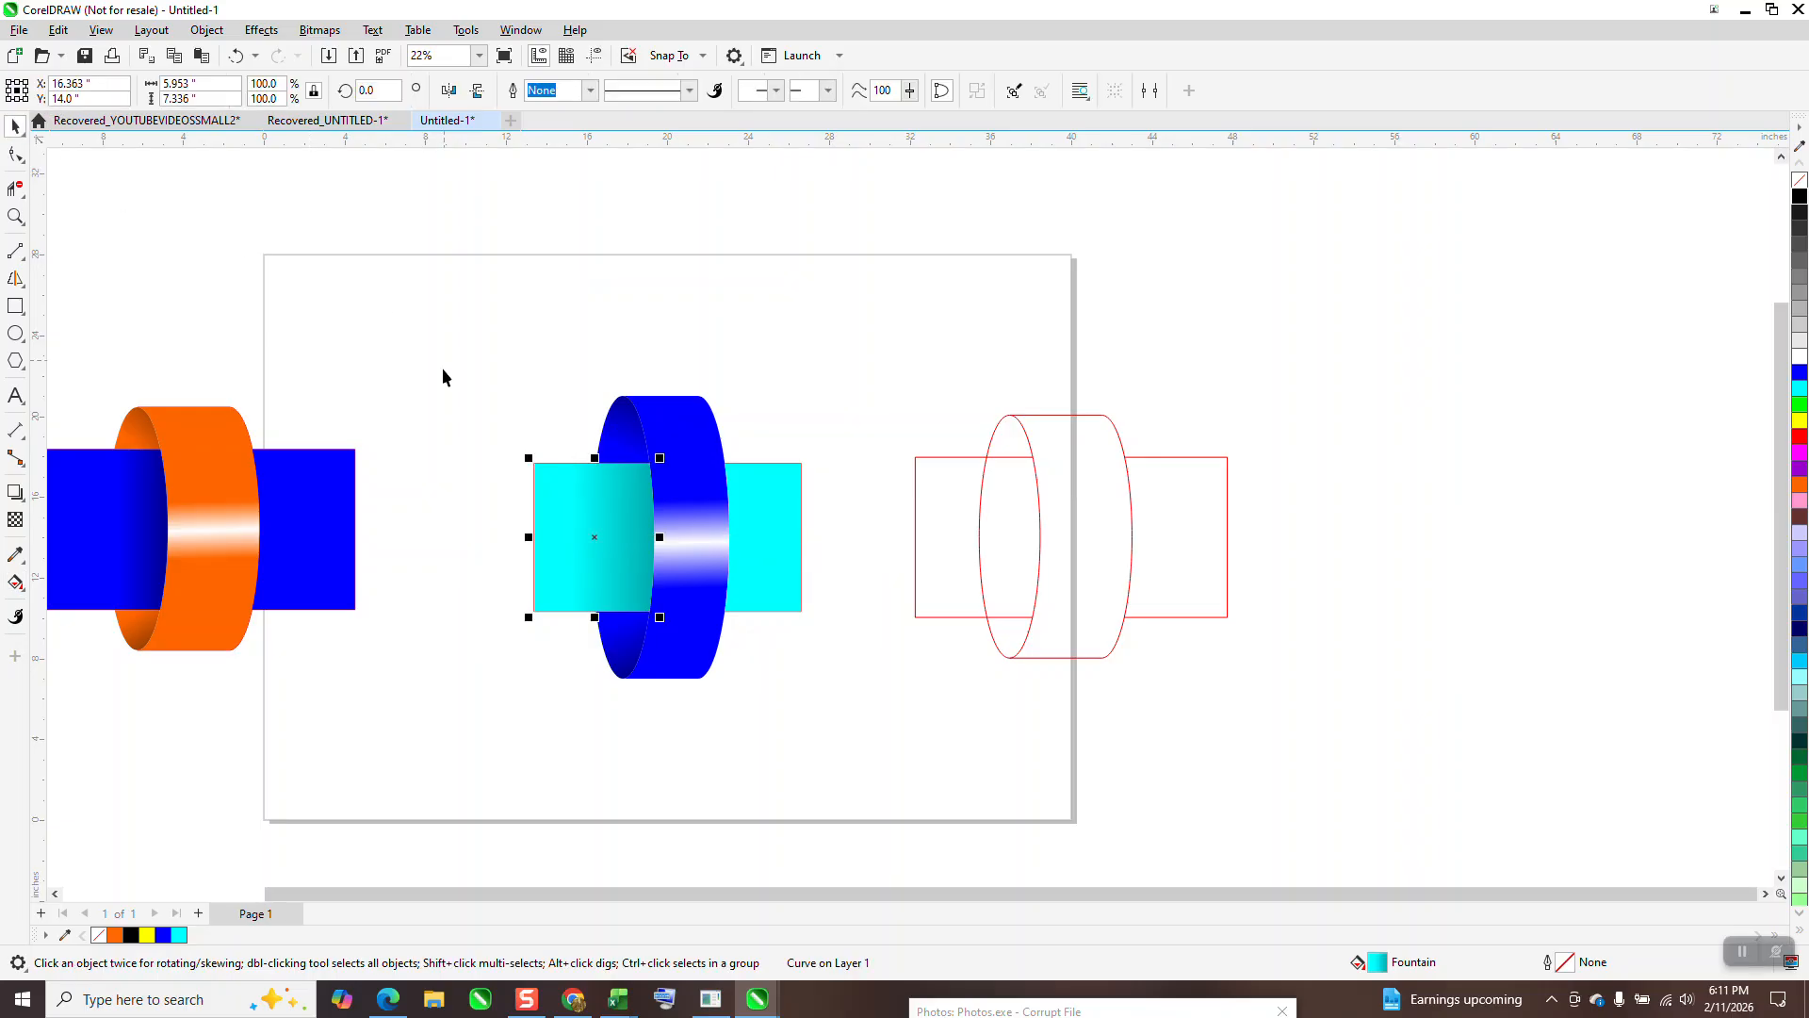
# Step: Remove outlines from the bars and ring, then draw a black-filled rectangle around the cylinder
pyautogui.moveTo(483, 335); pyautogui.dragTo(852, 686)
pyautogui.rightClick(1799, 181)
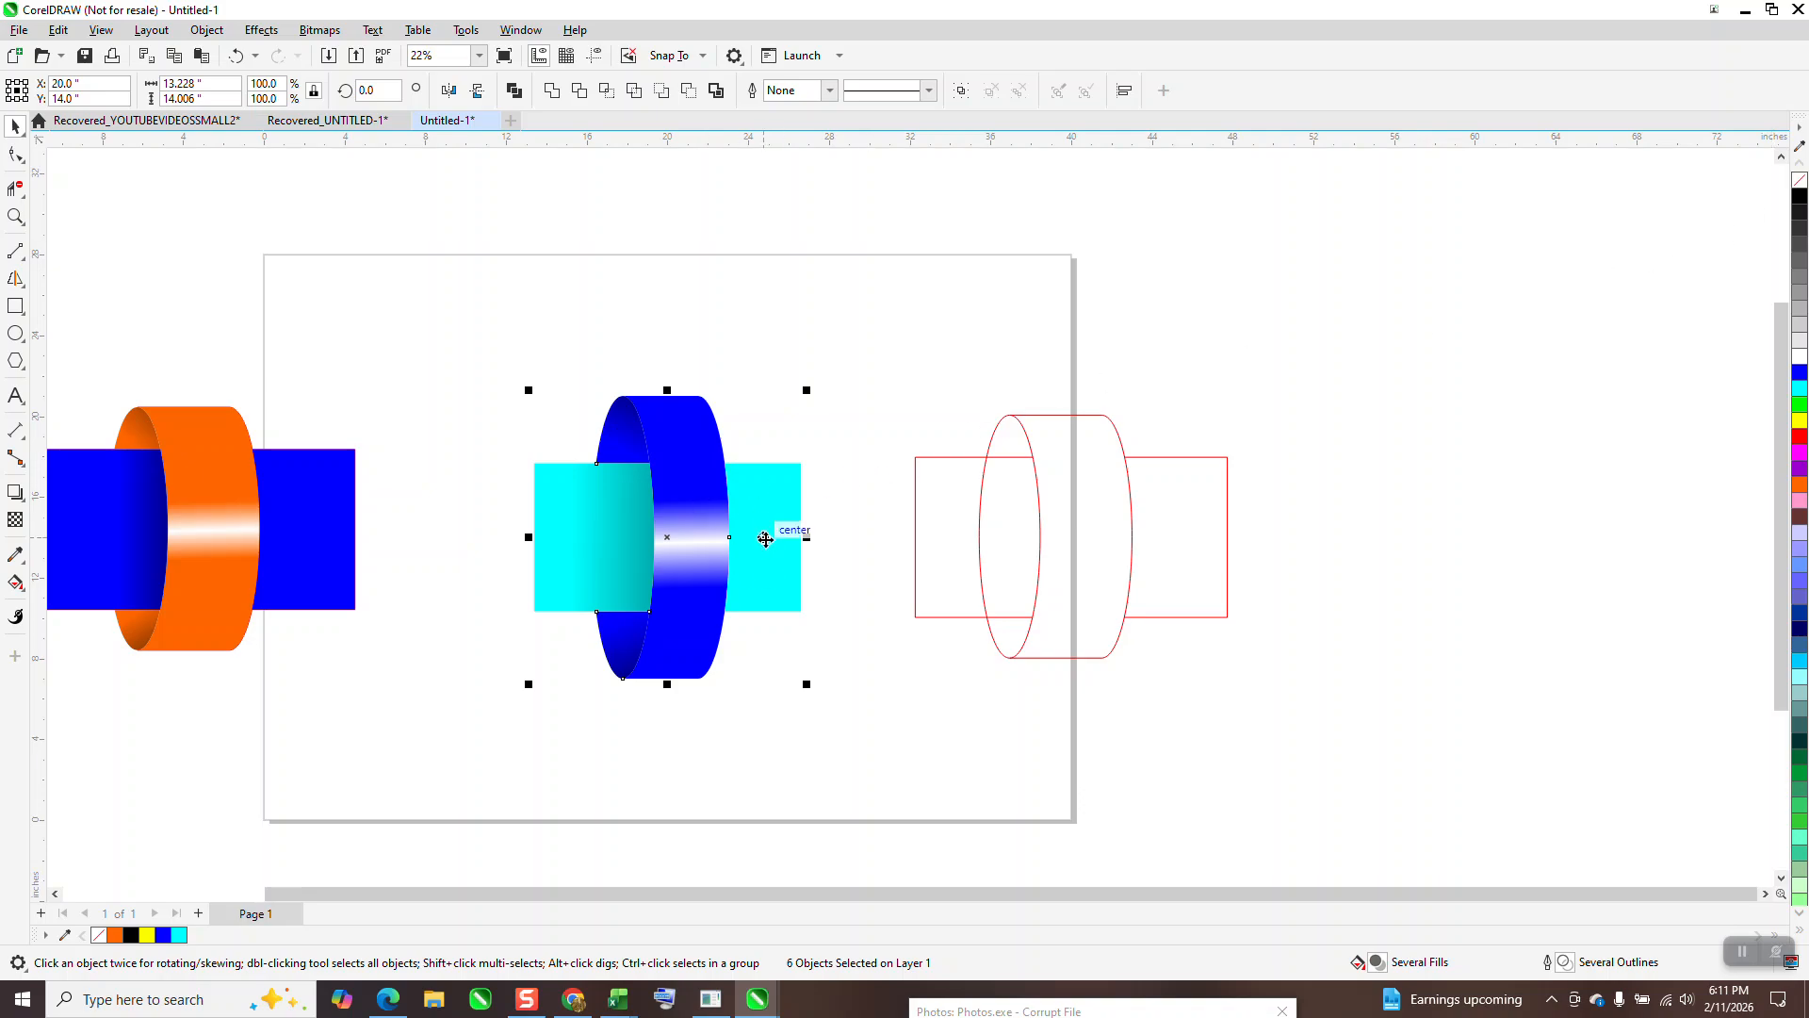
pyautogui.click(16, 307)
pyautogui.moveTo(506, 359)
pyautogui.mouseDown()
pyautogui.moveTo(598, 565)
pyautogui.moveTo(867, 737)
pyautogui.mouseUp()
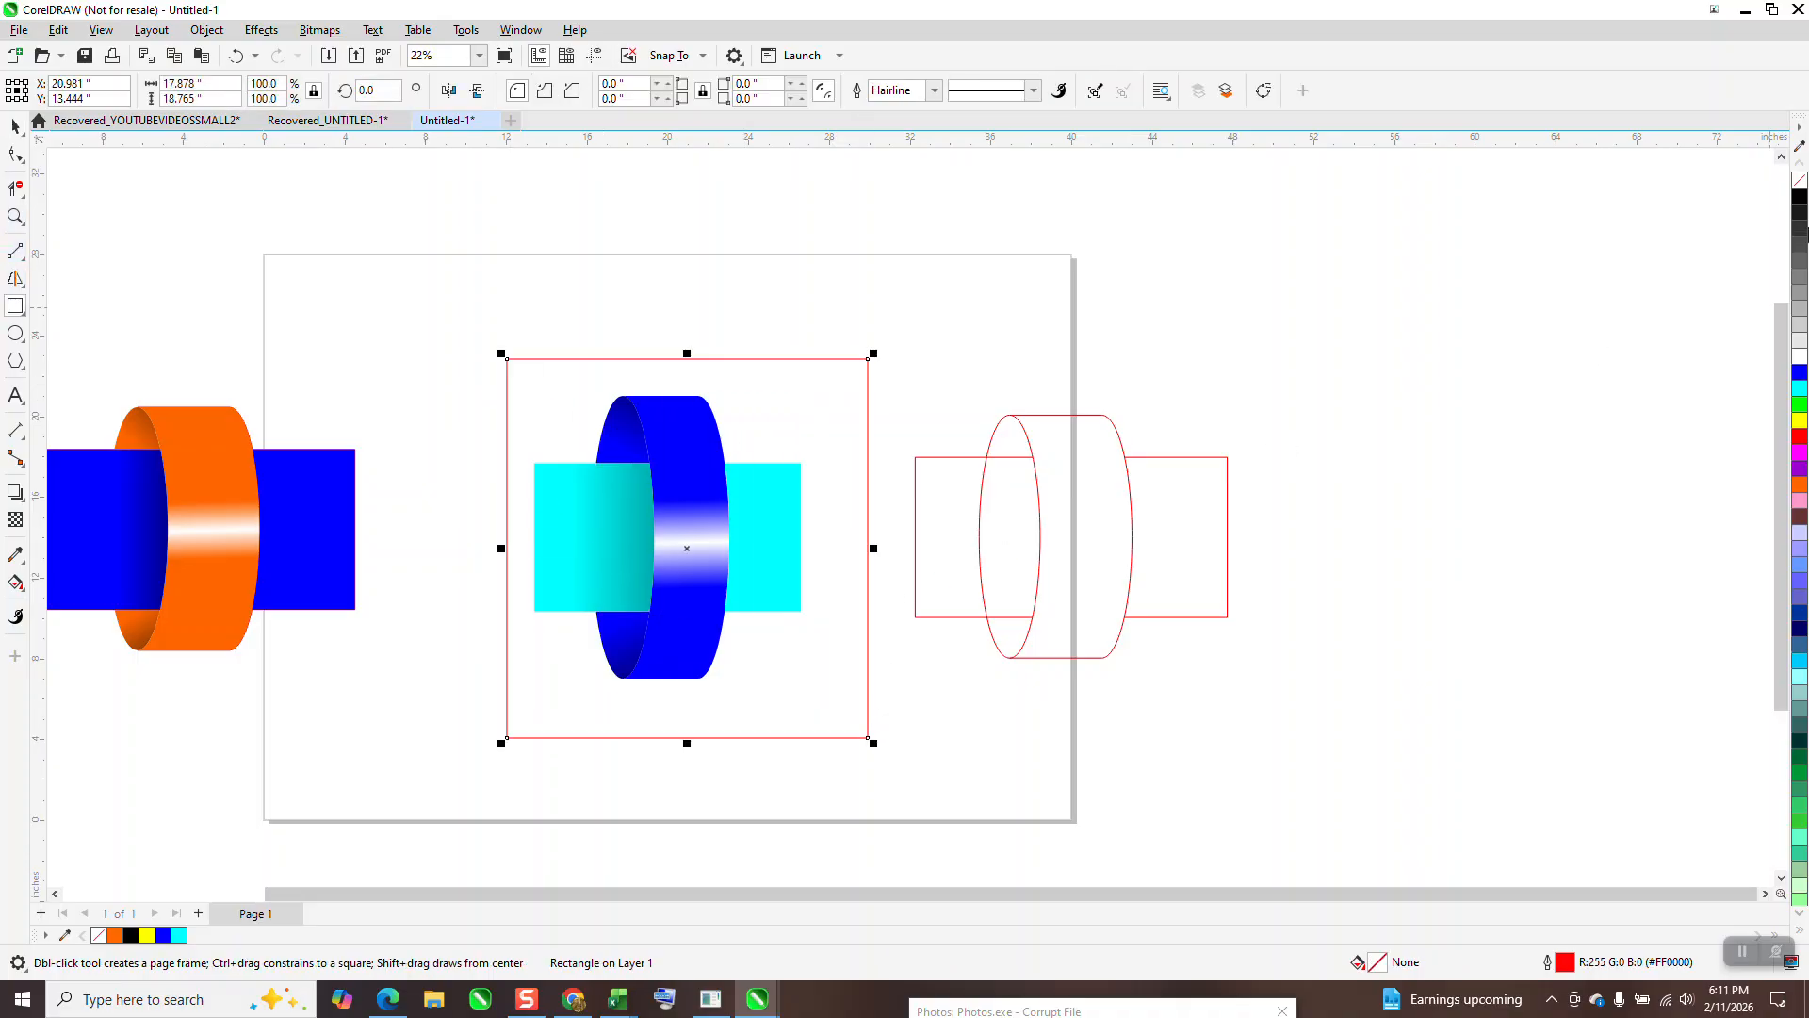
pyautogui.click(1801, 198)
# Step: Send the black rectangle to the back behind the bar and ring
pyautogui.click(207, 30)
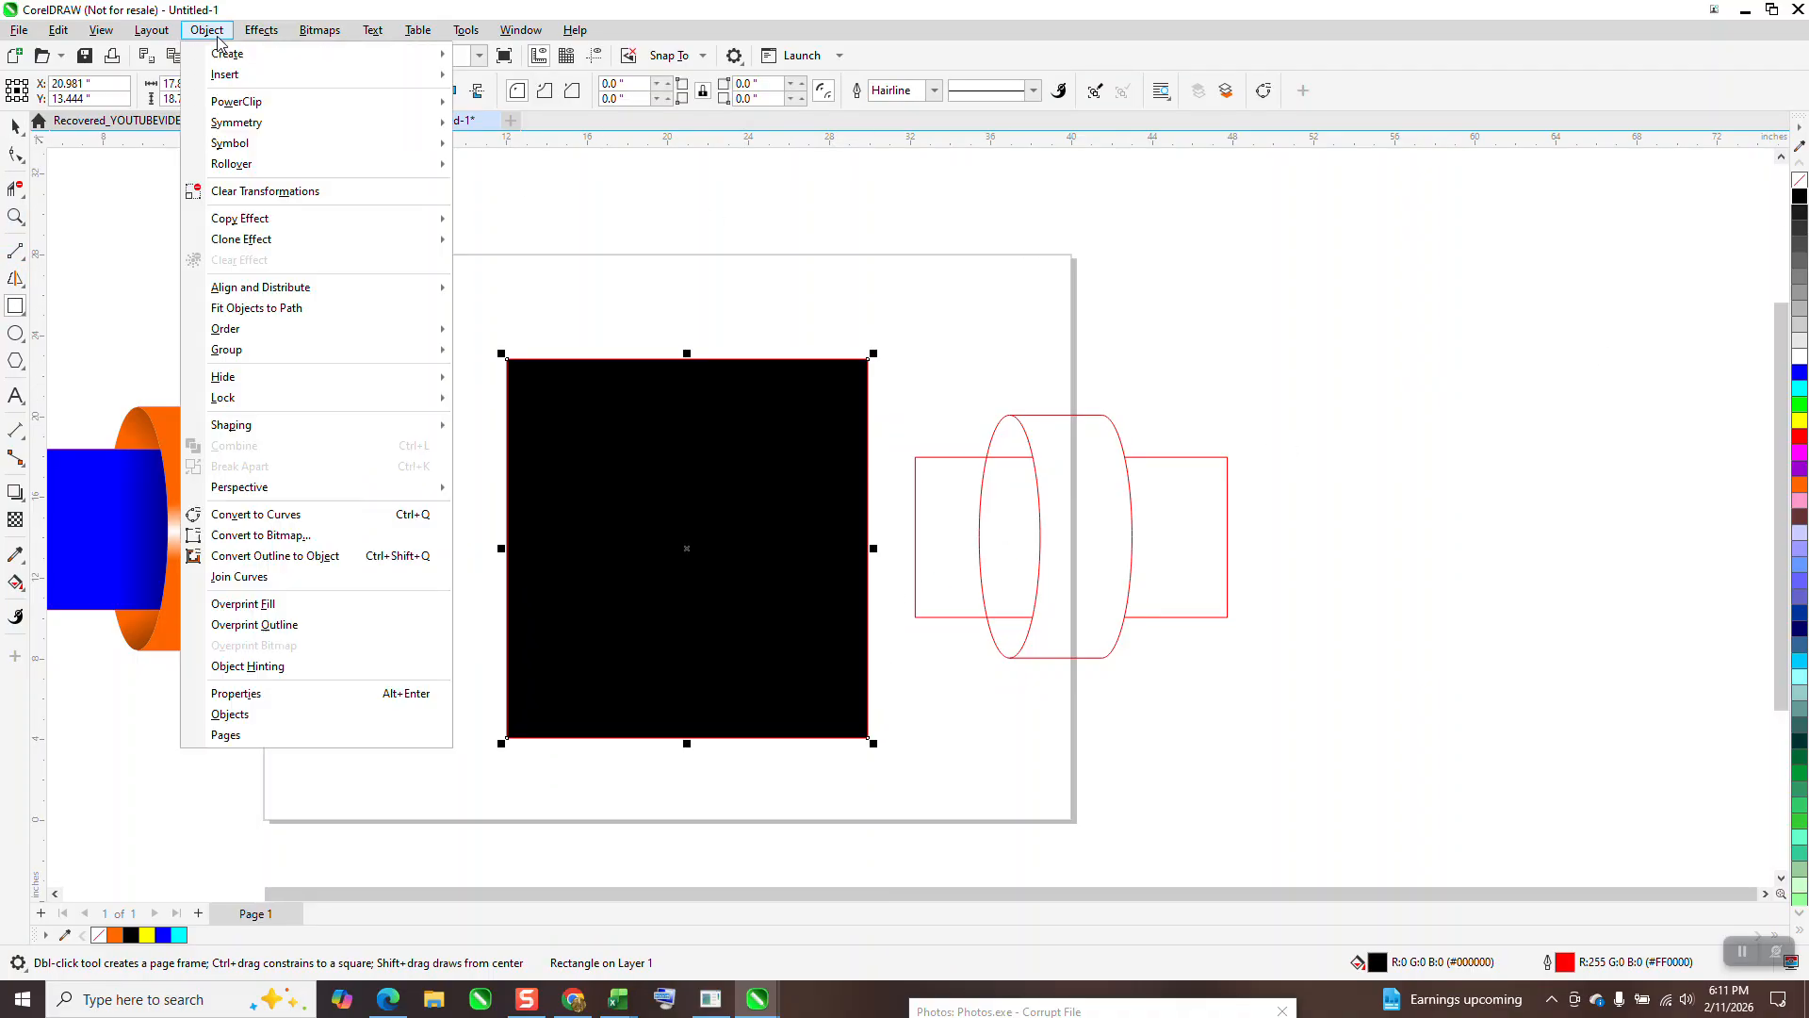
pyautogui.moveTo(209, 330)
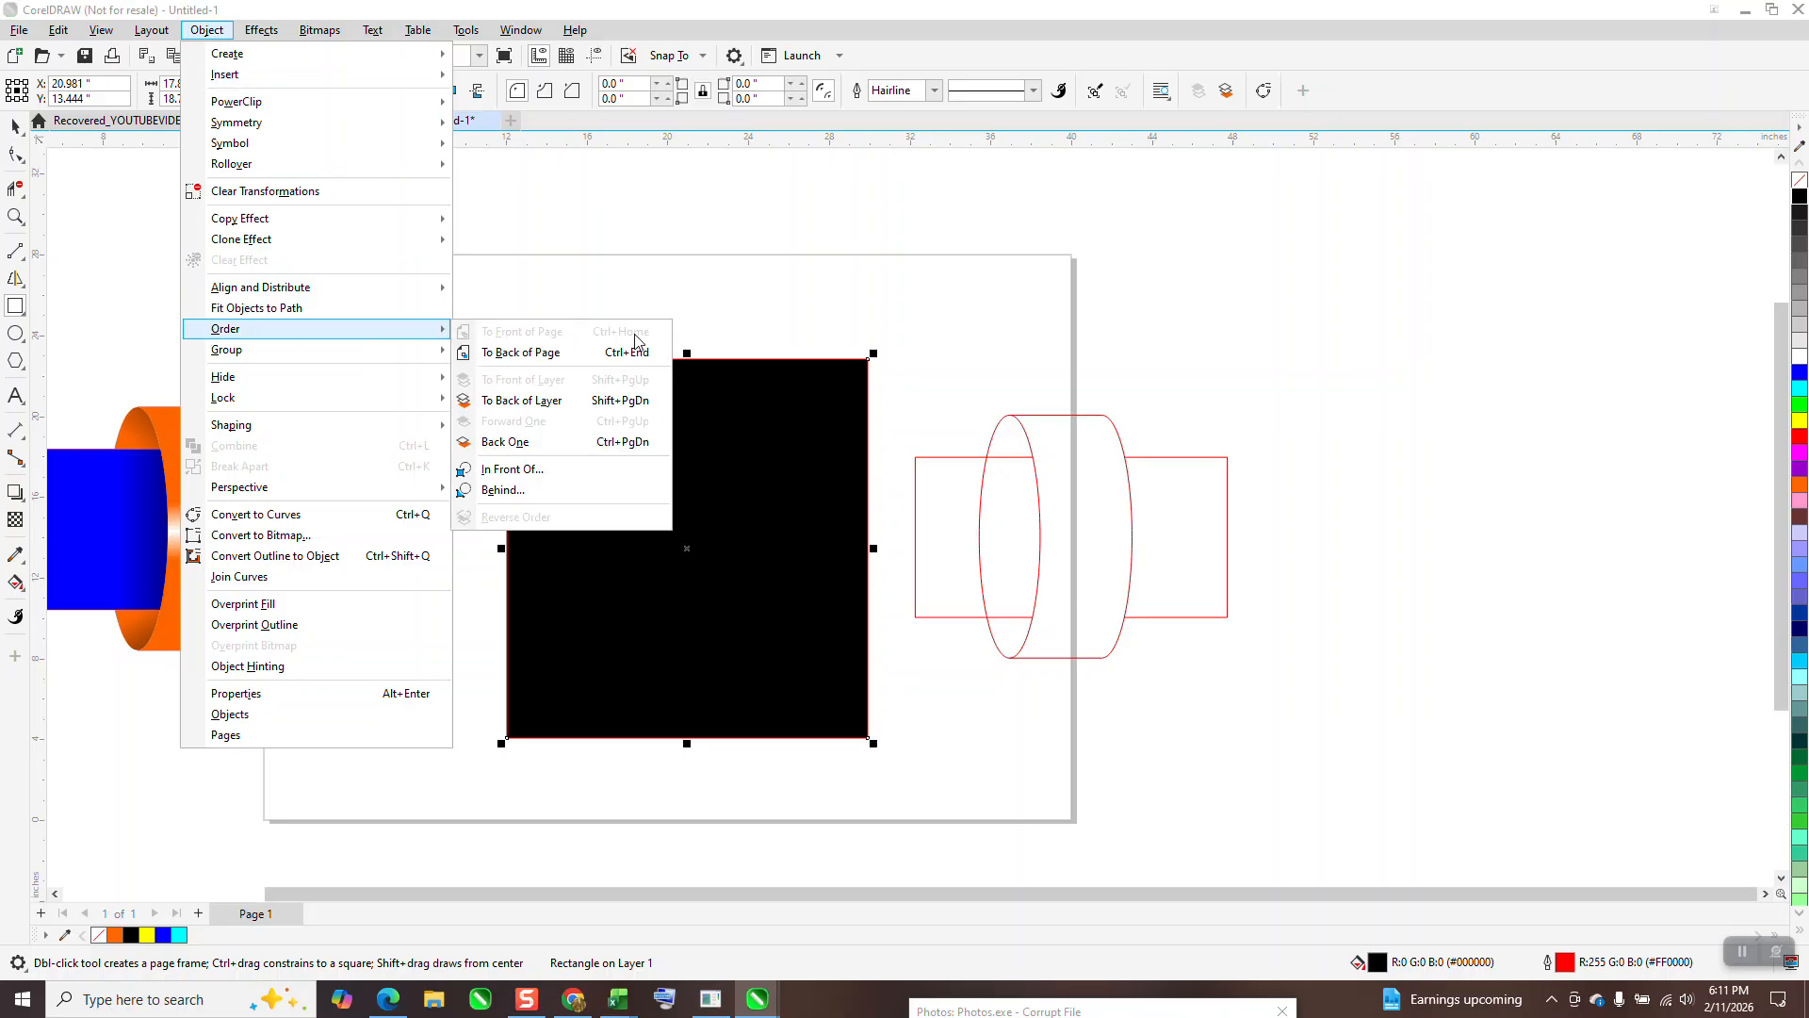
pyautogui.click(531, 354)
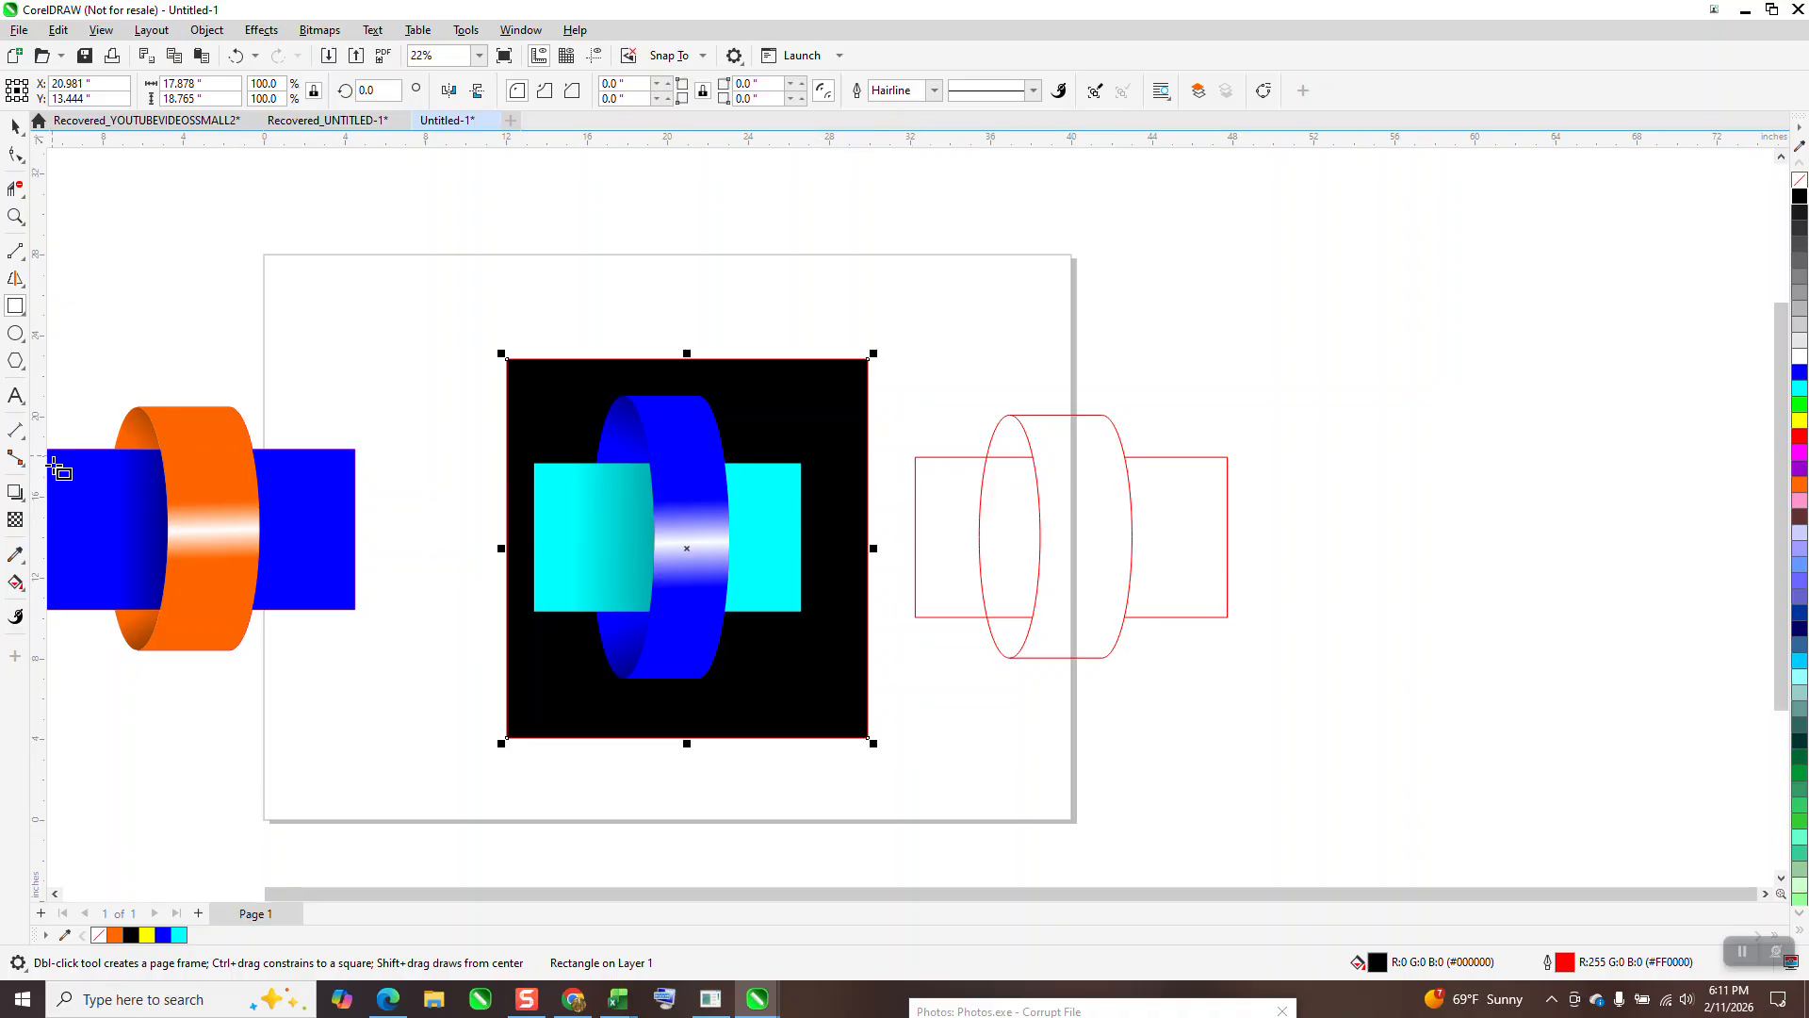
pyautogui.click(15, 125)
# Step: Lay a vertical fountain fill with a cyan top end across the left cyan section, top edge to bottom edge
pyautogui.click(557, 534)
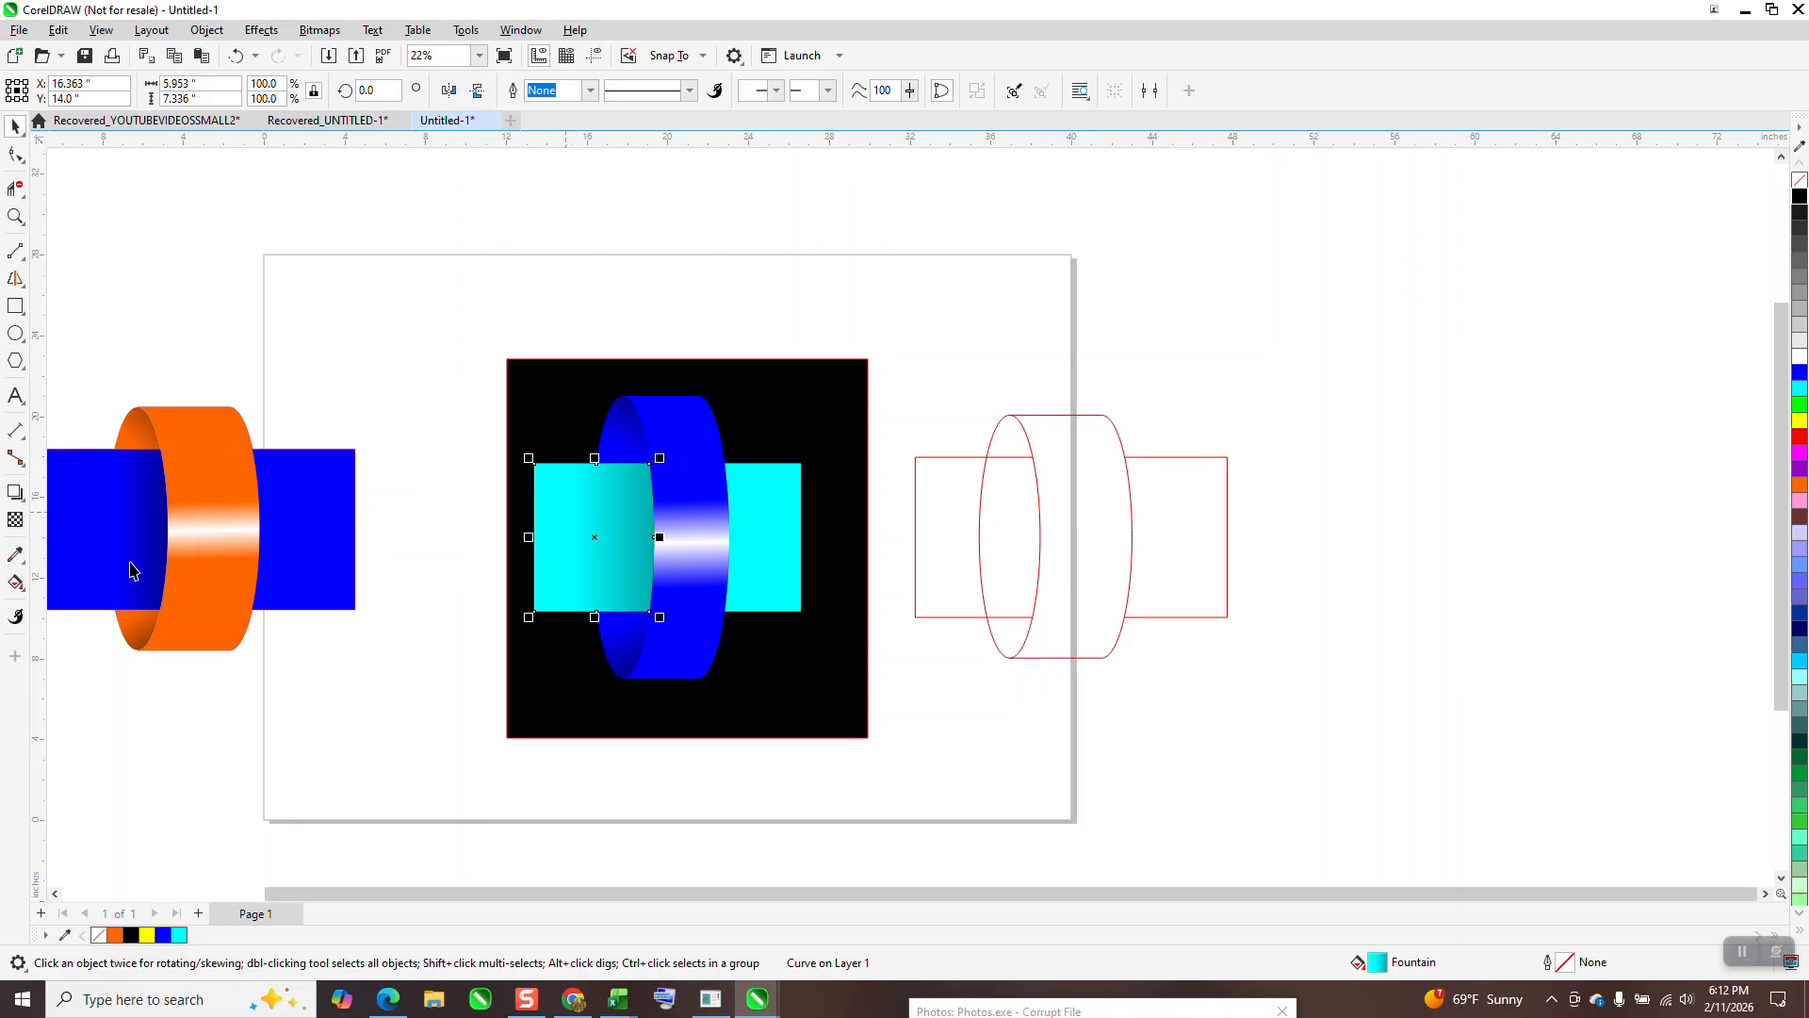
pyautogui.click(16, 583)
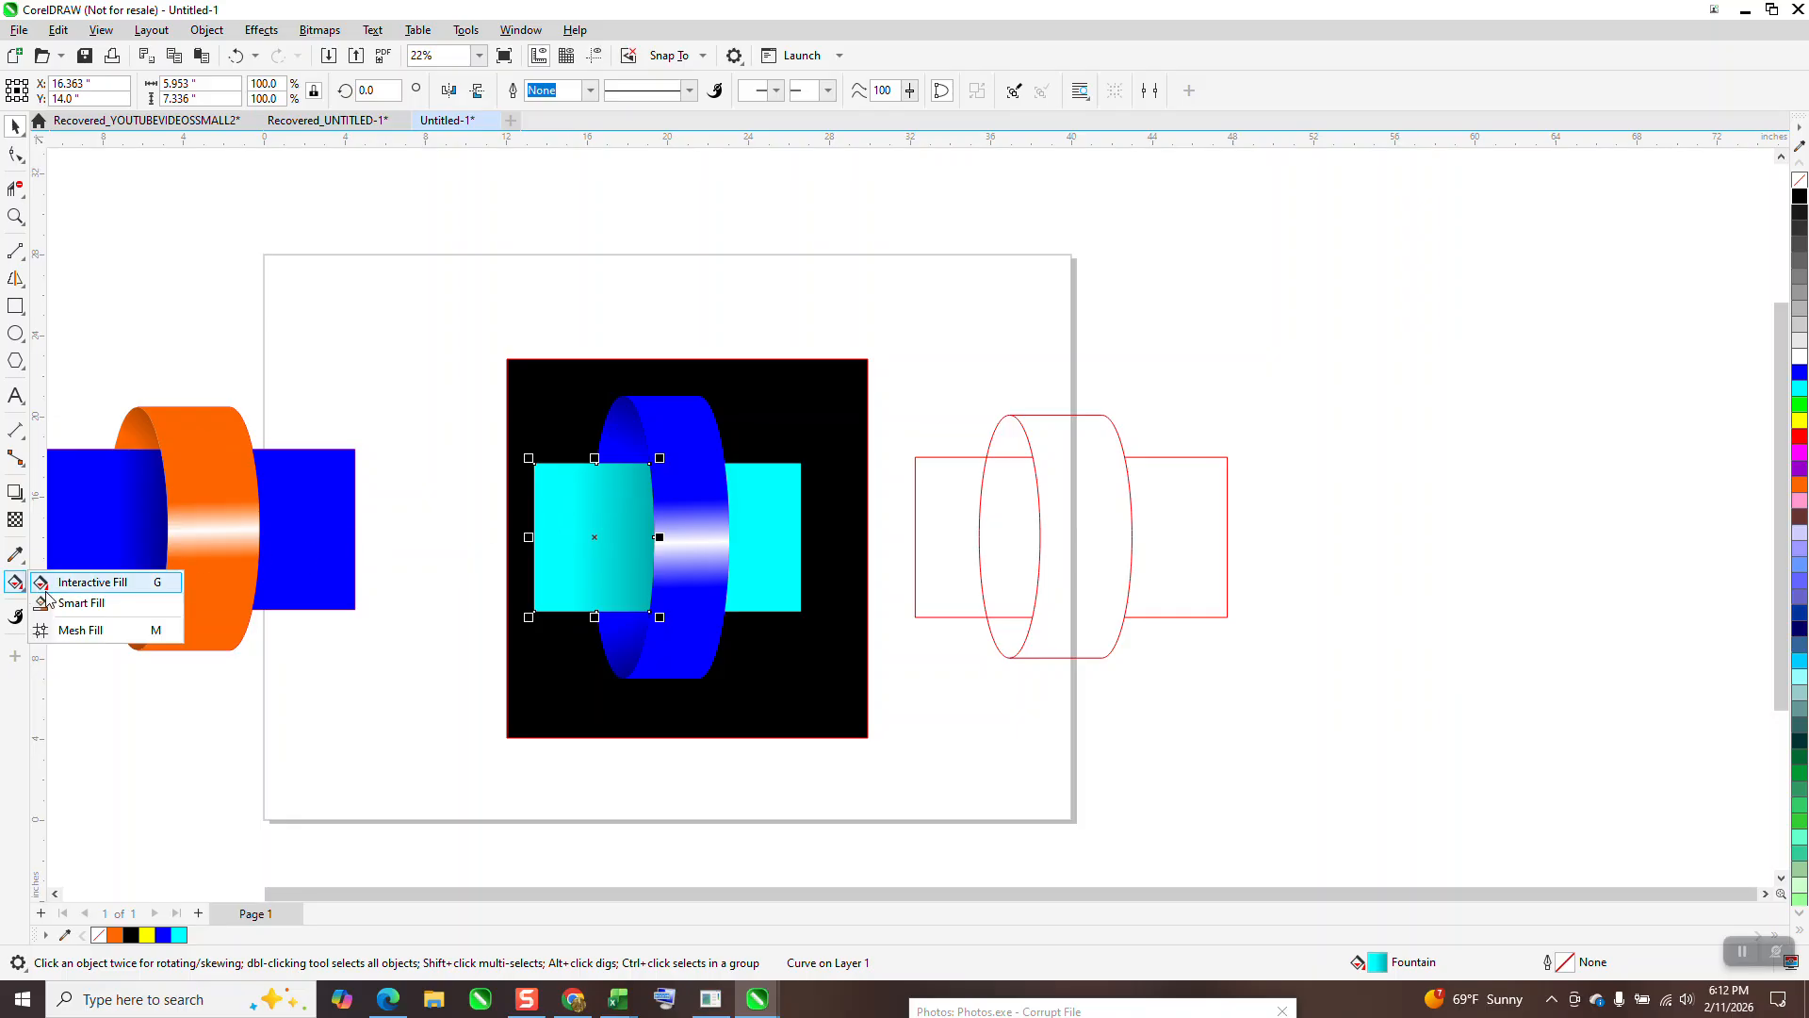
pyautogui.click(104, 588)
pyautogui.moveTo(573, 533); pyautogui.dragTo(577, 617)
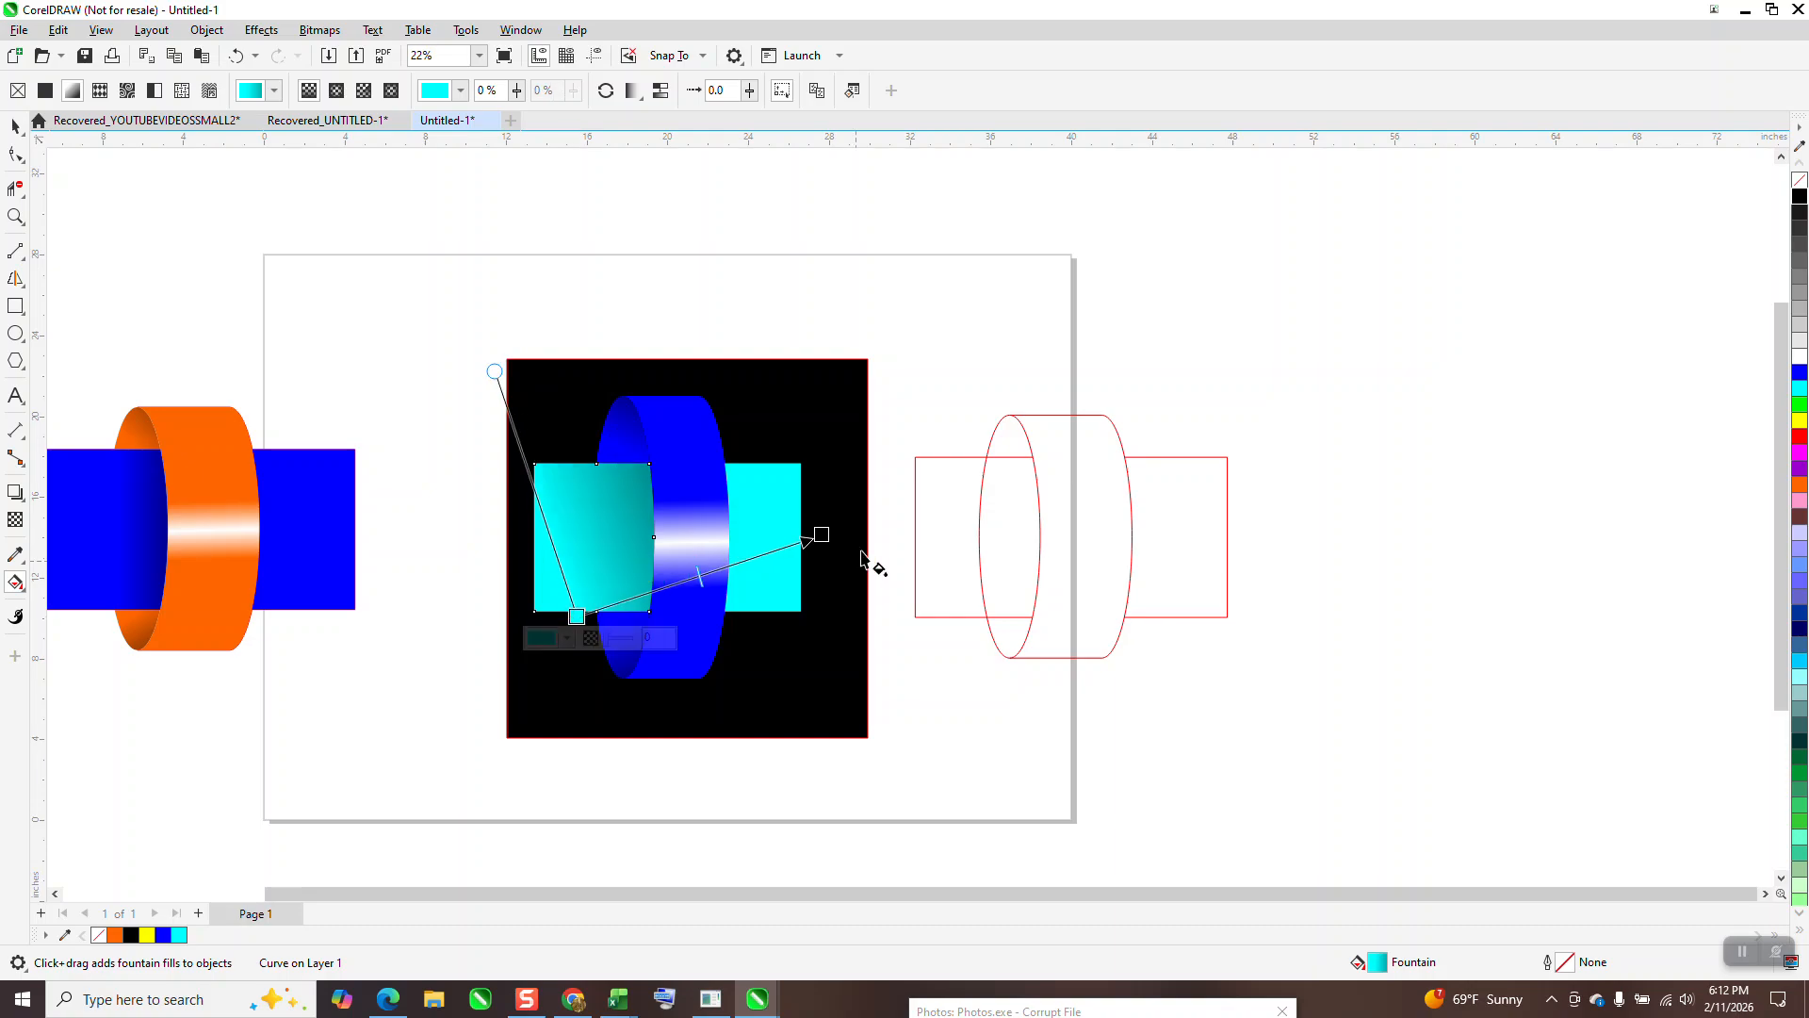
pyautogui.moveTo(824, 535); pyautogui.dragTo(579, 464)
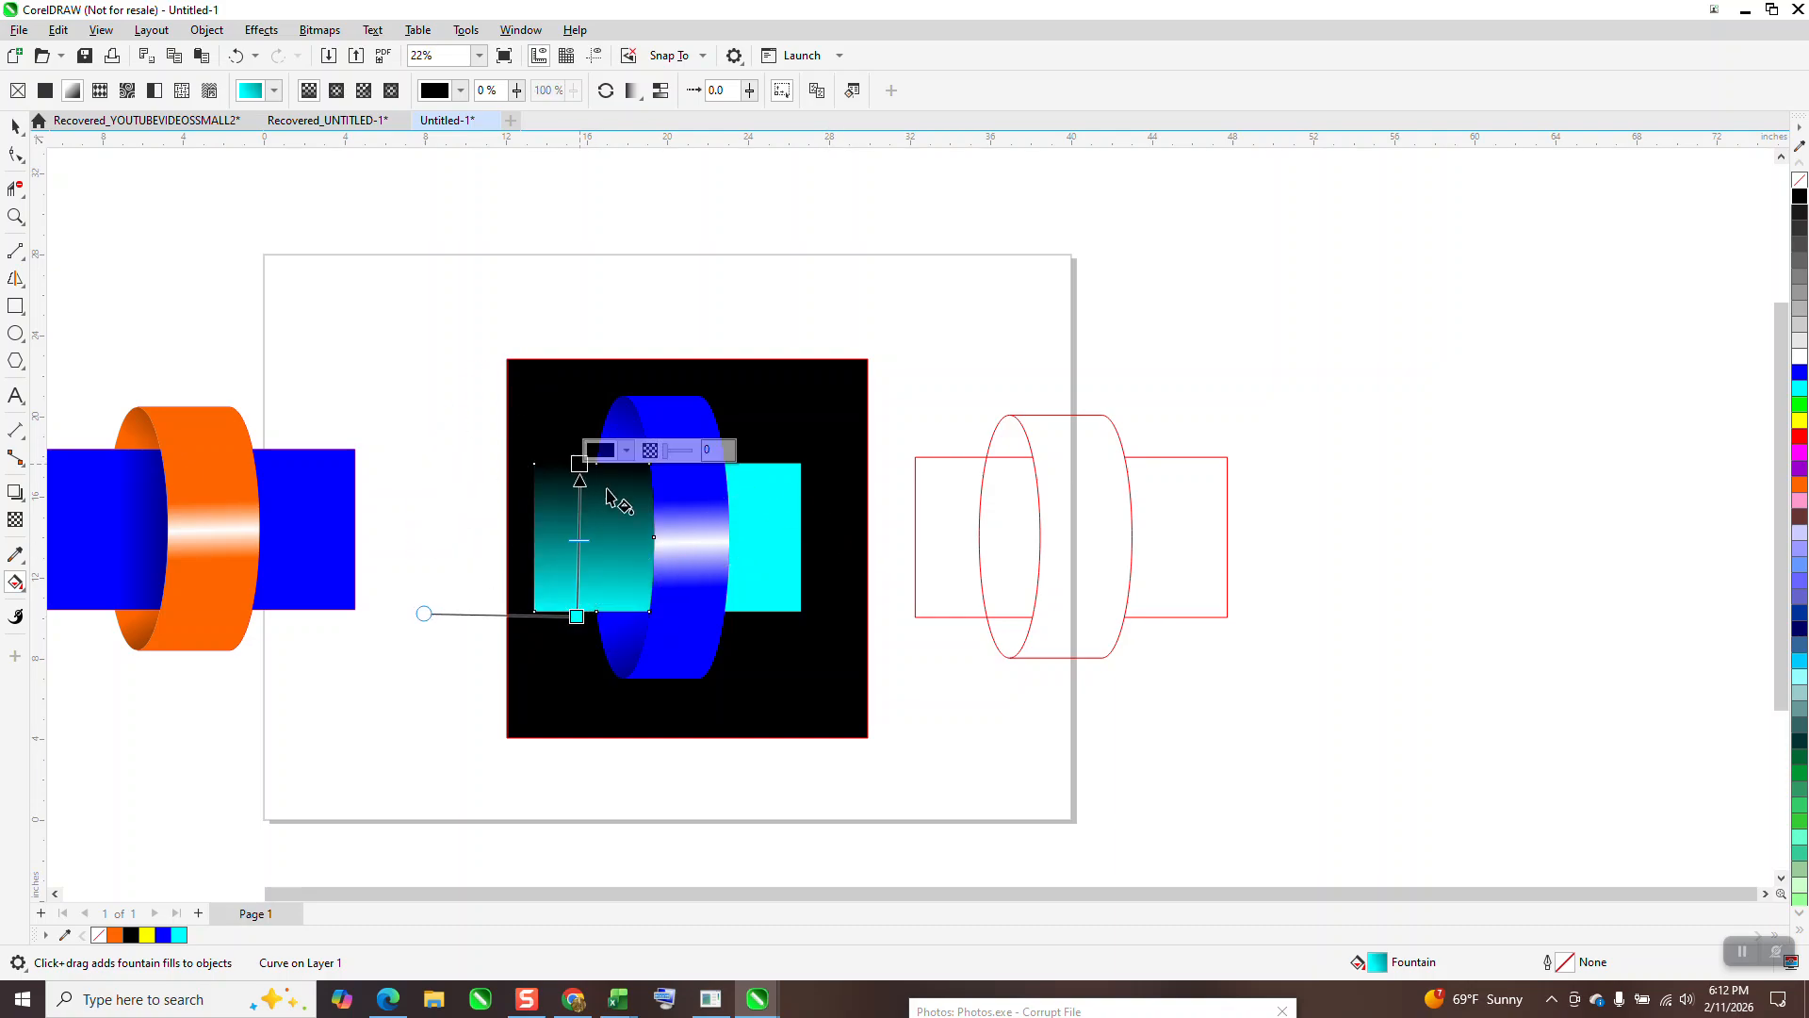
pyautogui.moveTo(1800, 388); pyautogui.dragTo(1140, 413)
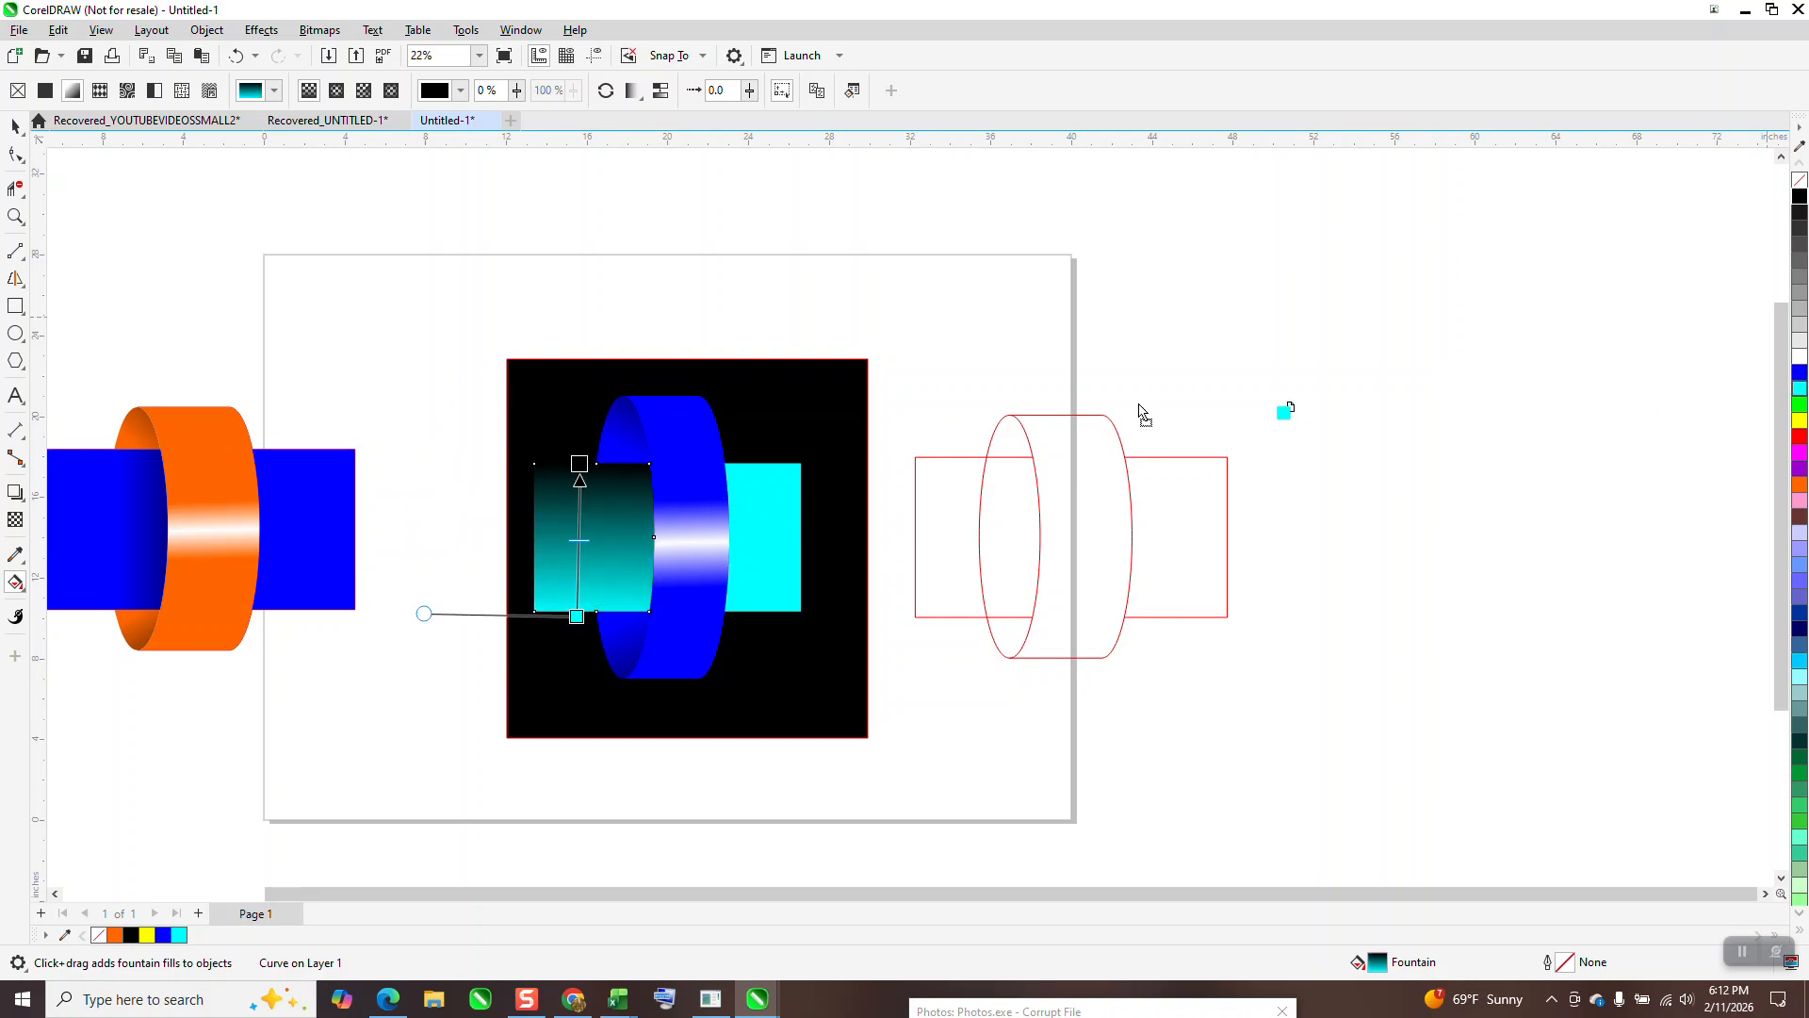
pyautogui.moveTo(657, 450); pyautogui.dragTo(580, 464)
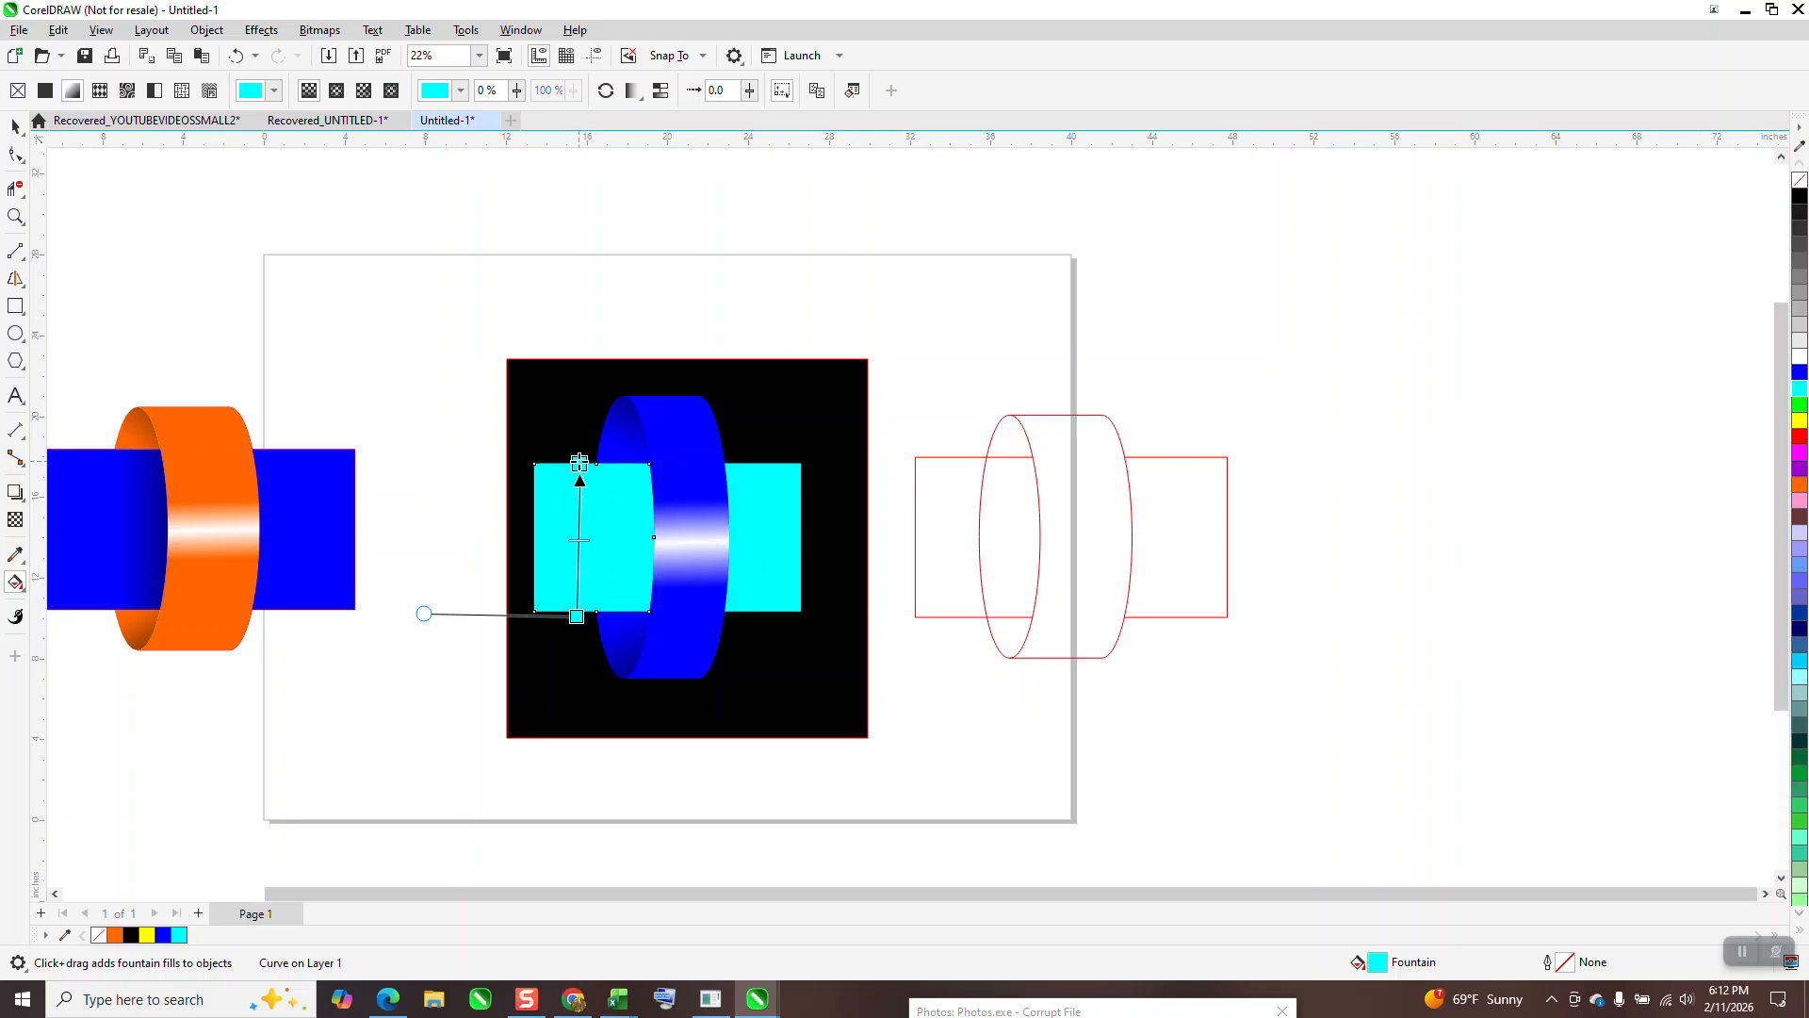
pyautogui.moveTo(580, 464); pyautogui.dragTo(576, 617)
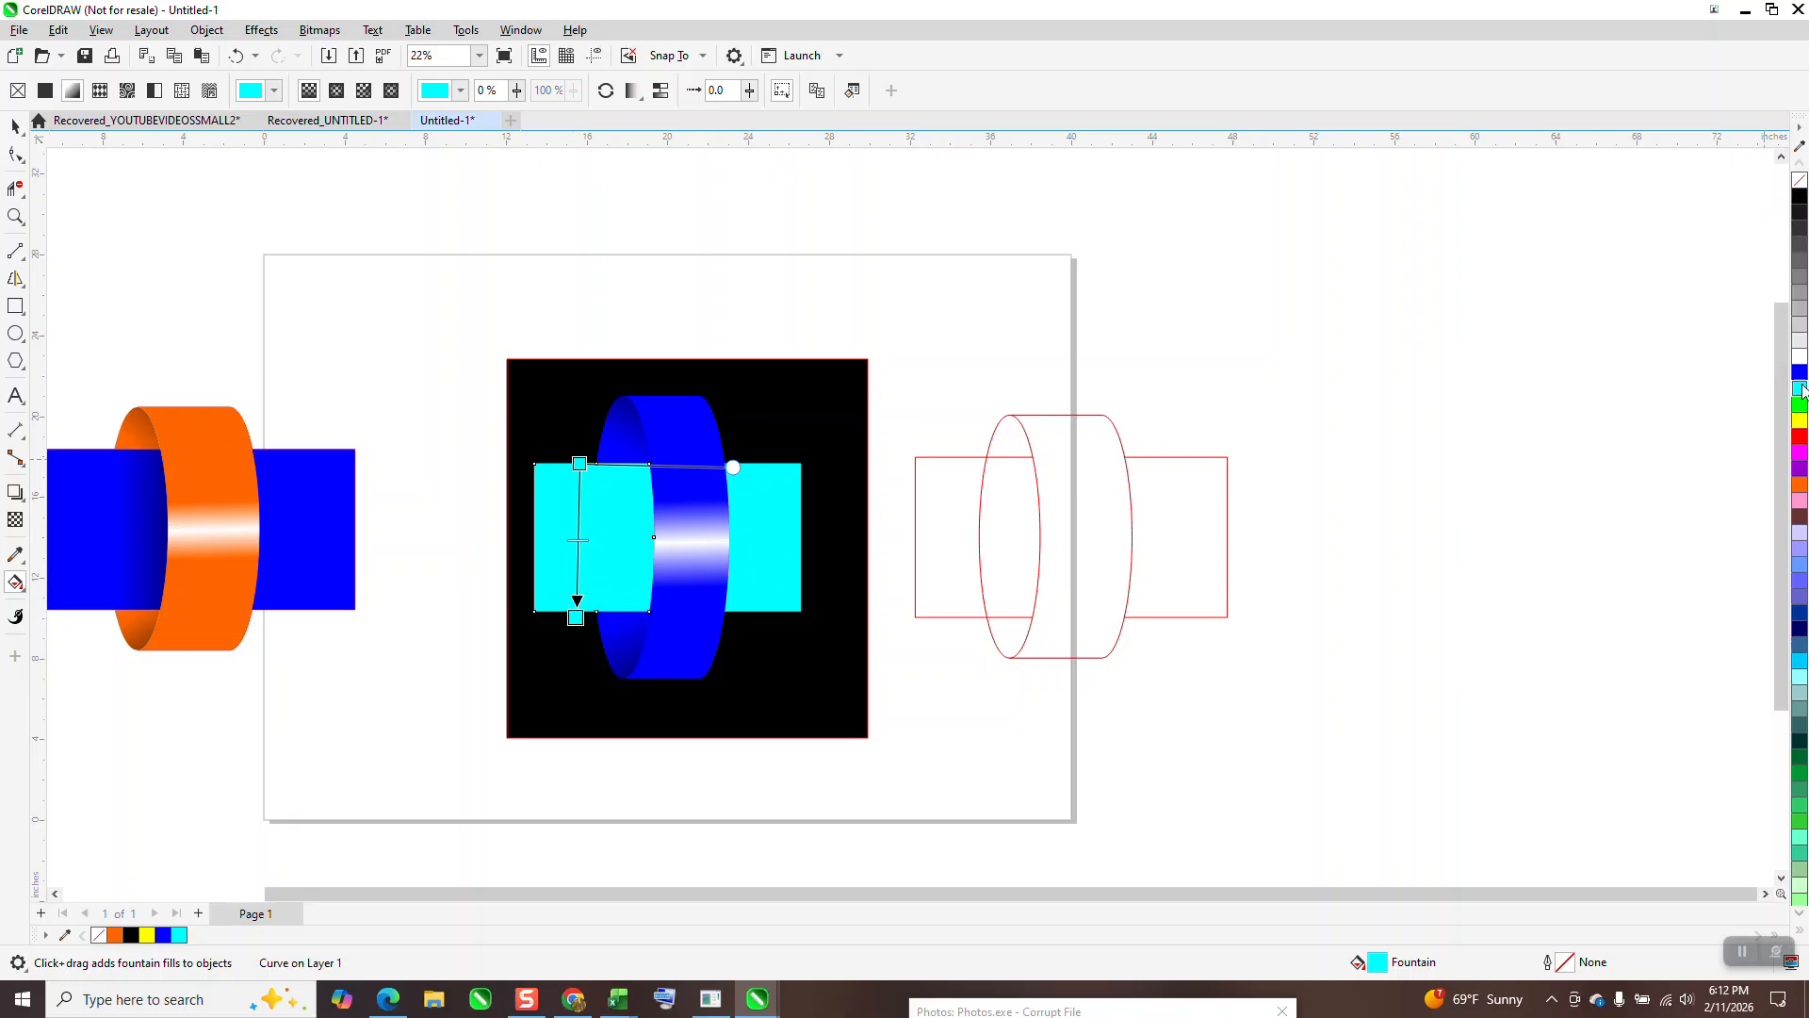
# Step: Add a white band in the gradient's middle with cyan stops just above and below it
pyautogui.moveTo(1290, 415); pyautogui.dragTo(578, 527)
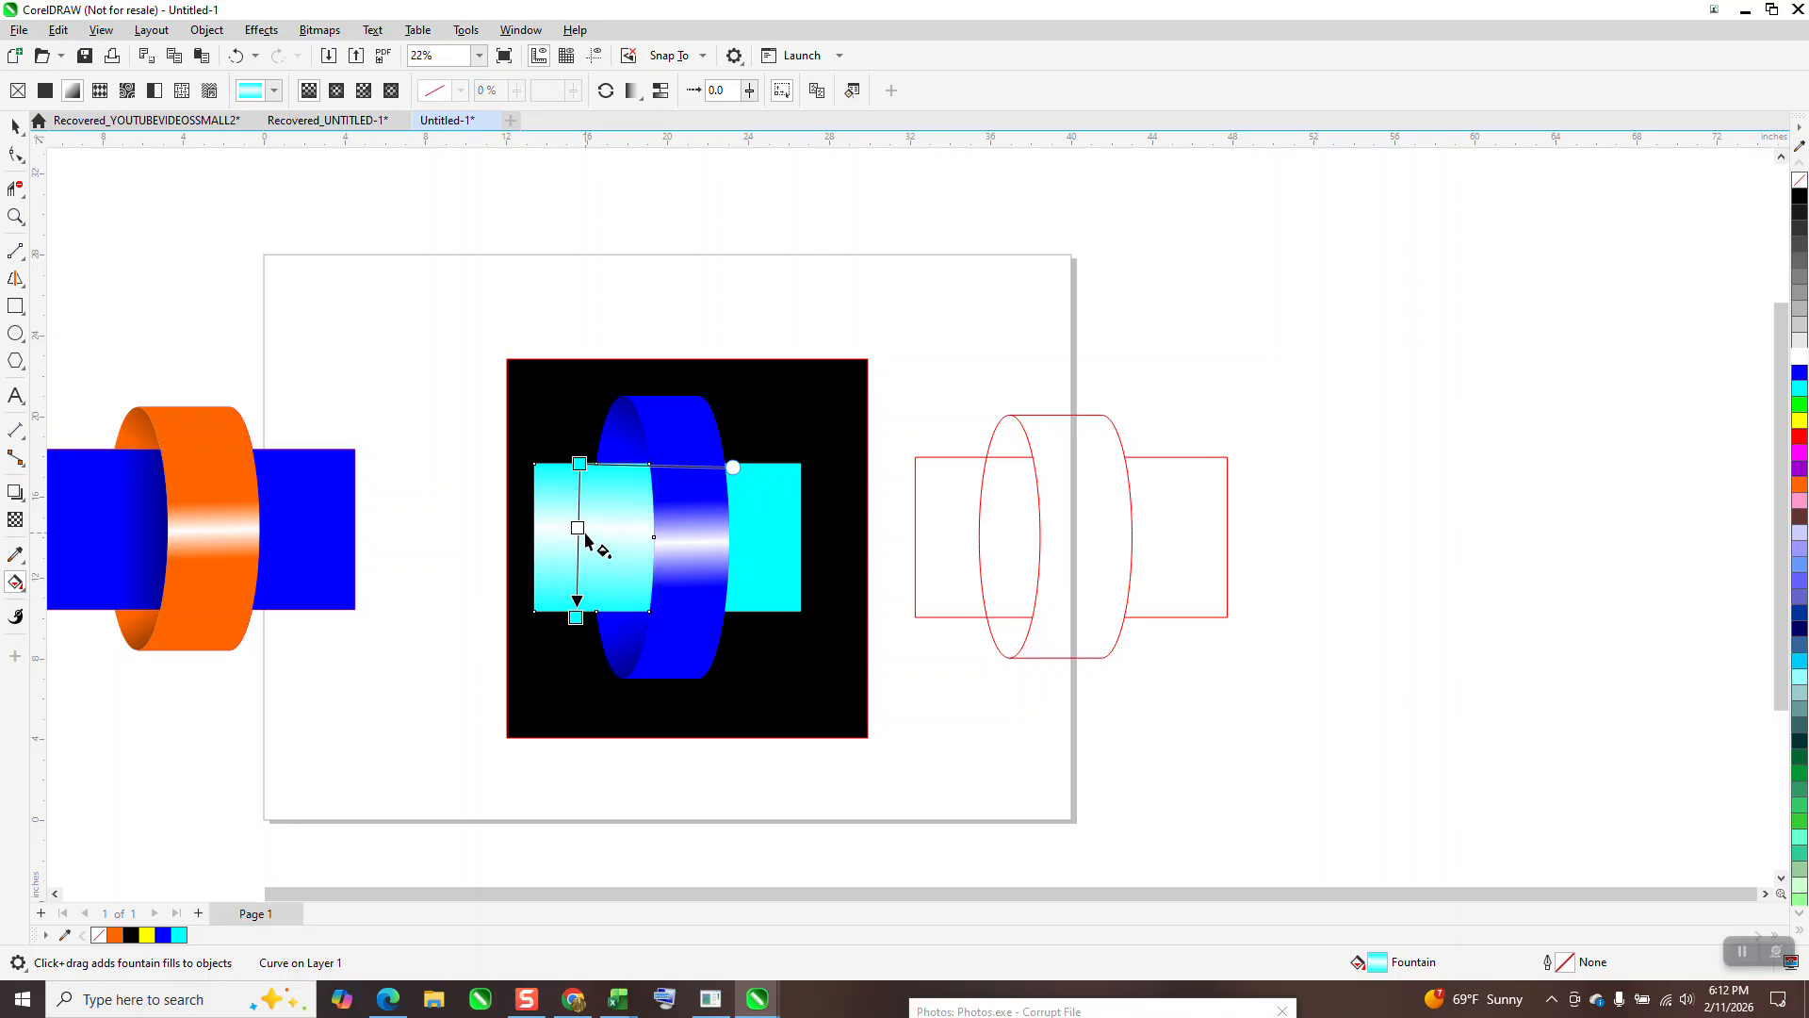
pyautogui.moveTo(1798, 388); pyautogui.dragTo(578, 509)
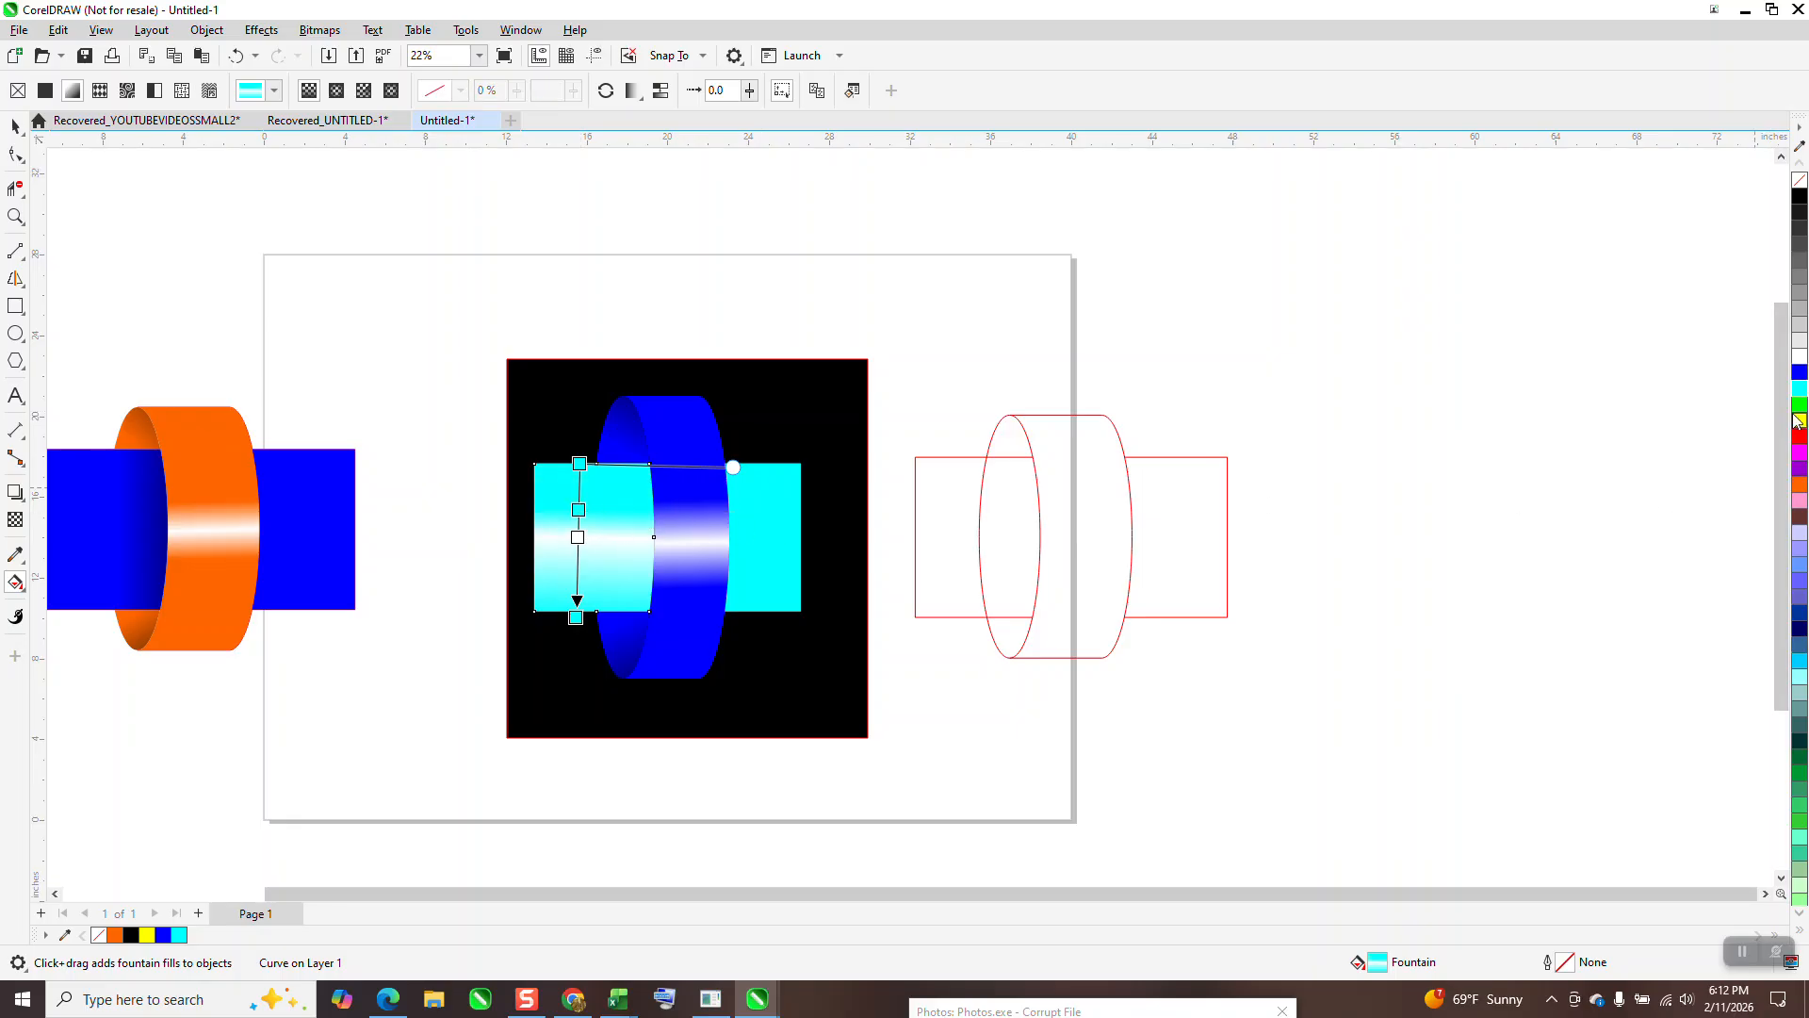
pyautogui.moveTo(1799, 396); pyautogui.dragTo(579, 557)
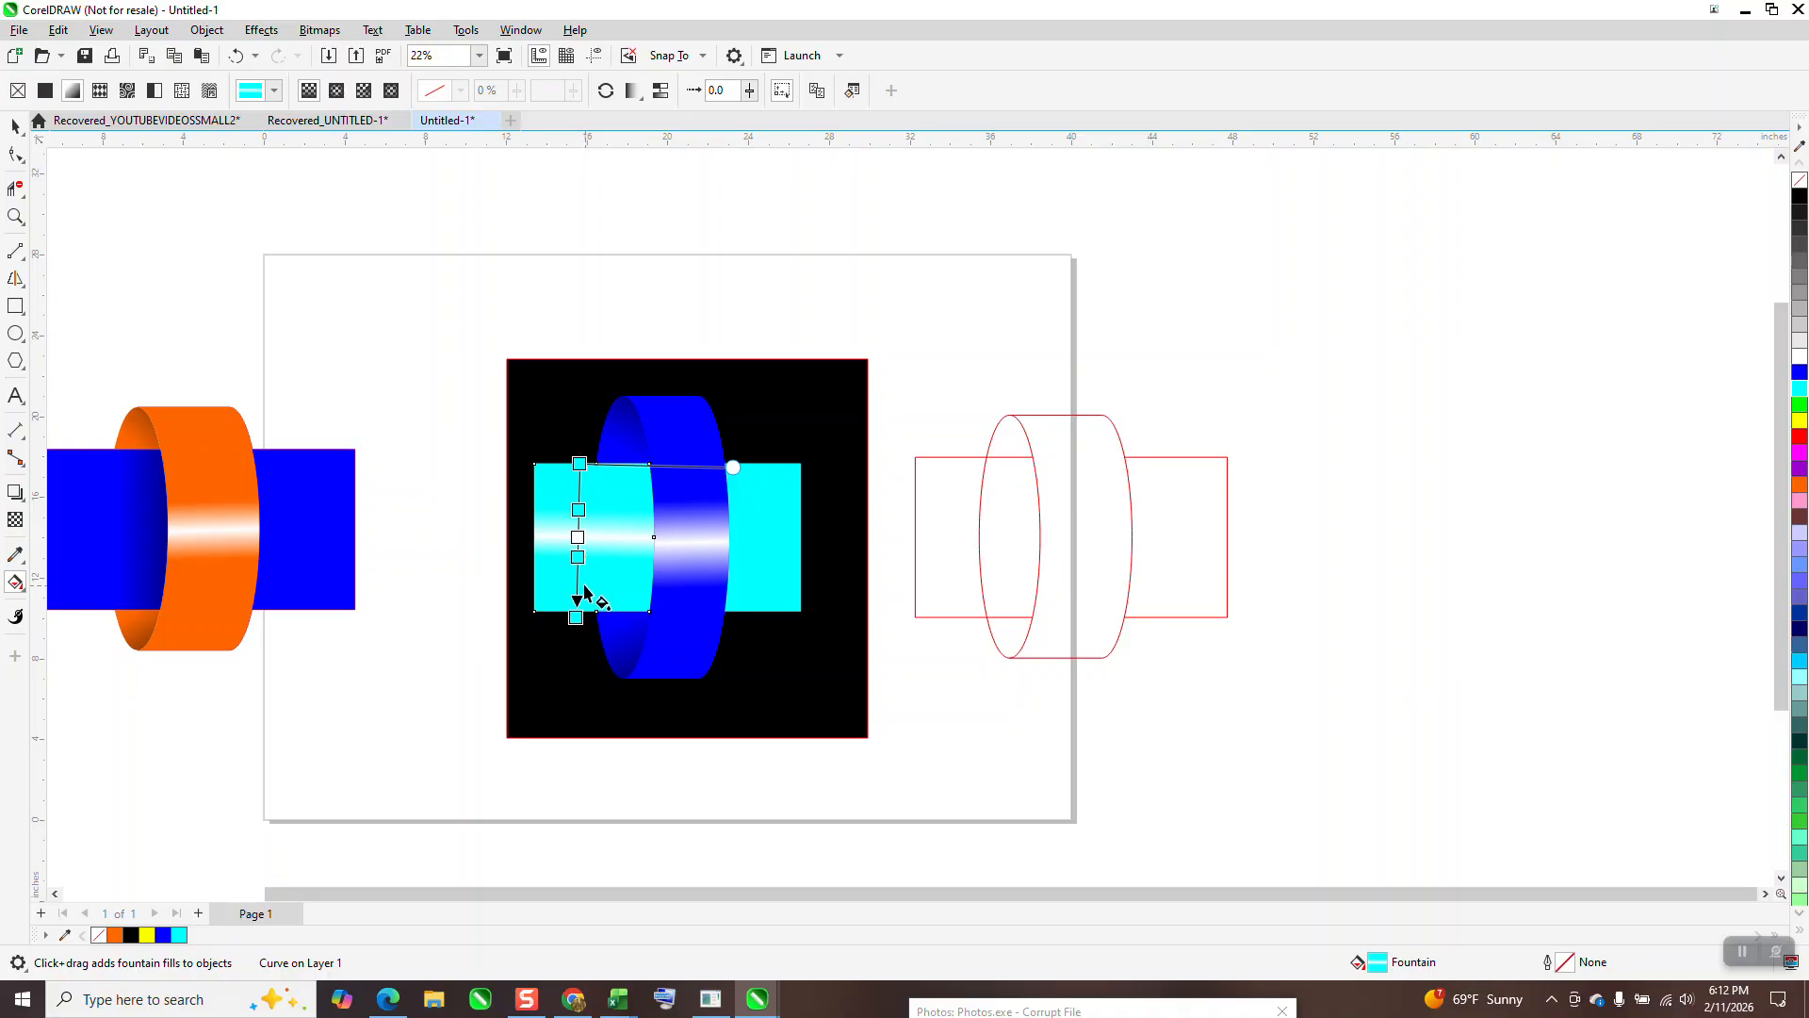
pyautogui.click(14, 125)
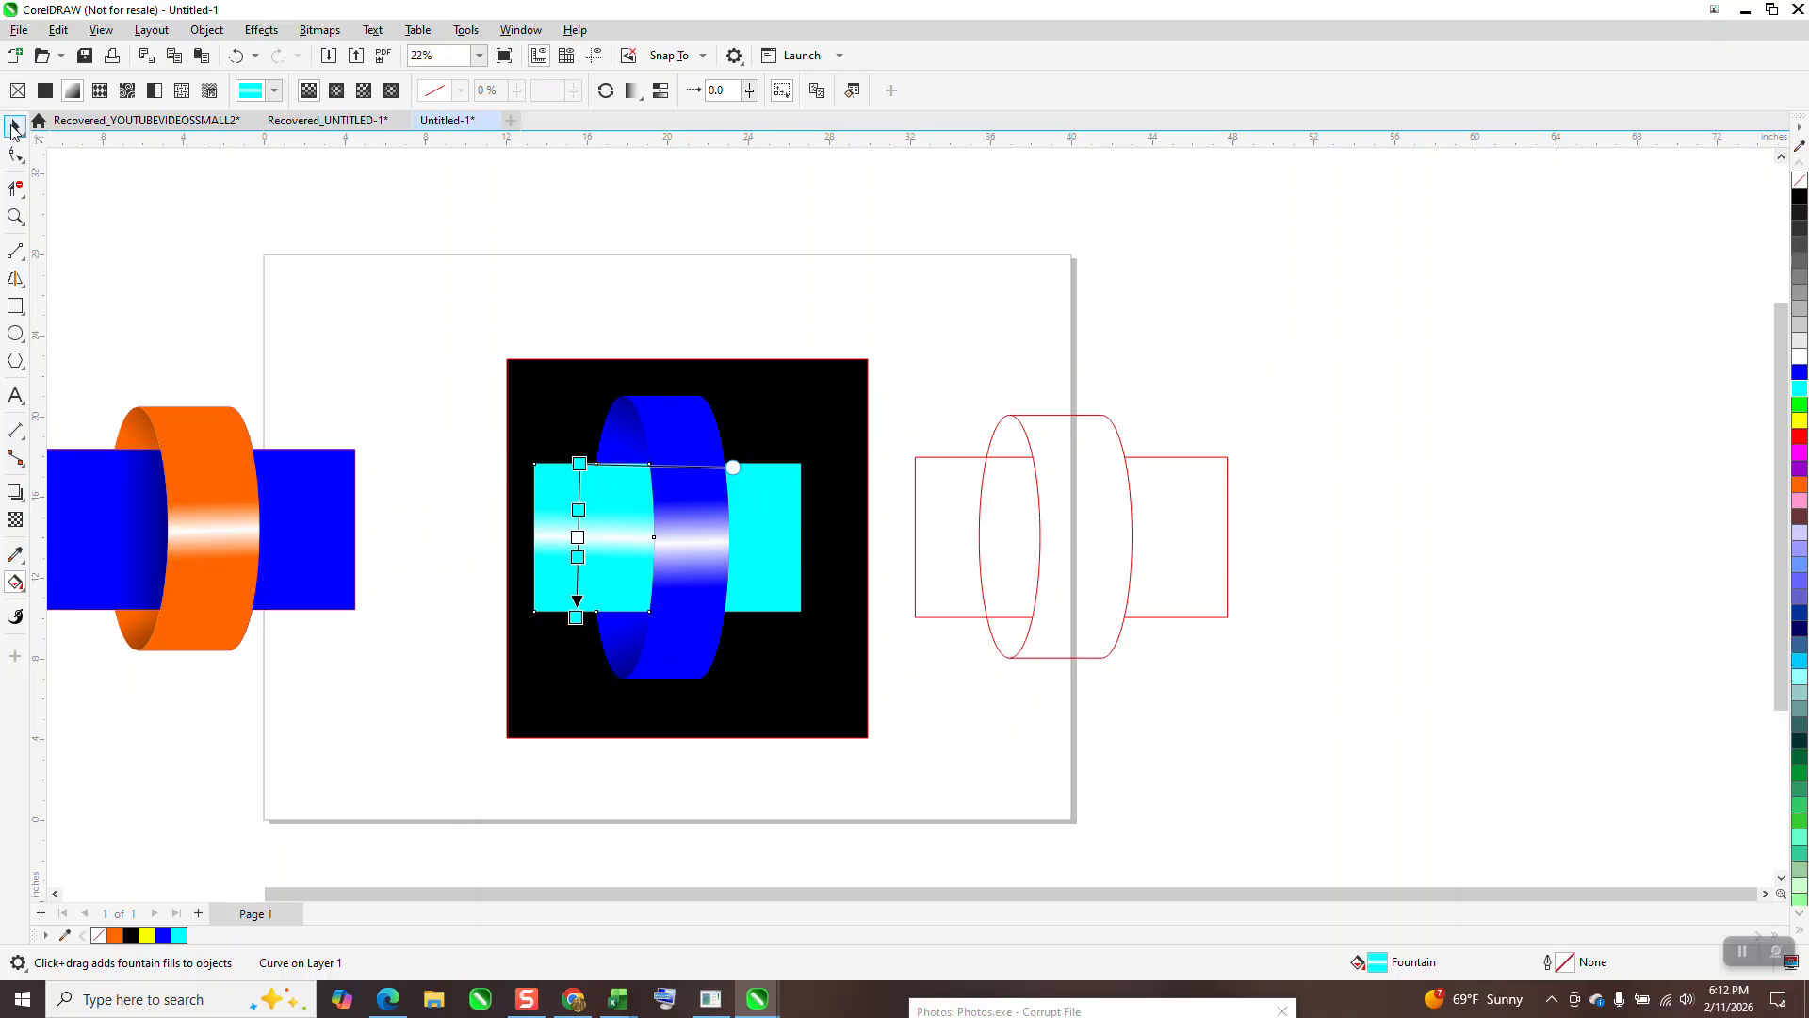
pyautogui.click(26, 567)
pyautogui.click(99, 580)
pyautogui.click(580, 527)
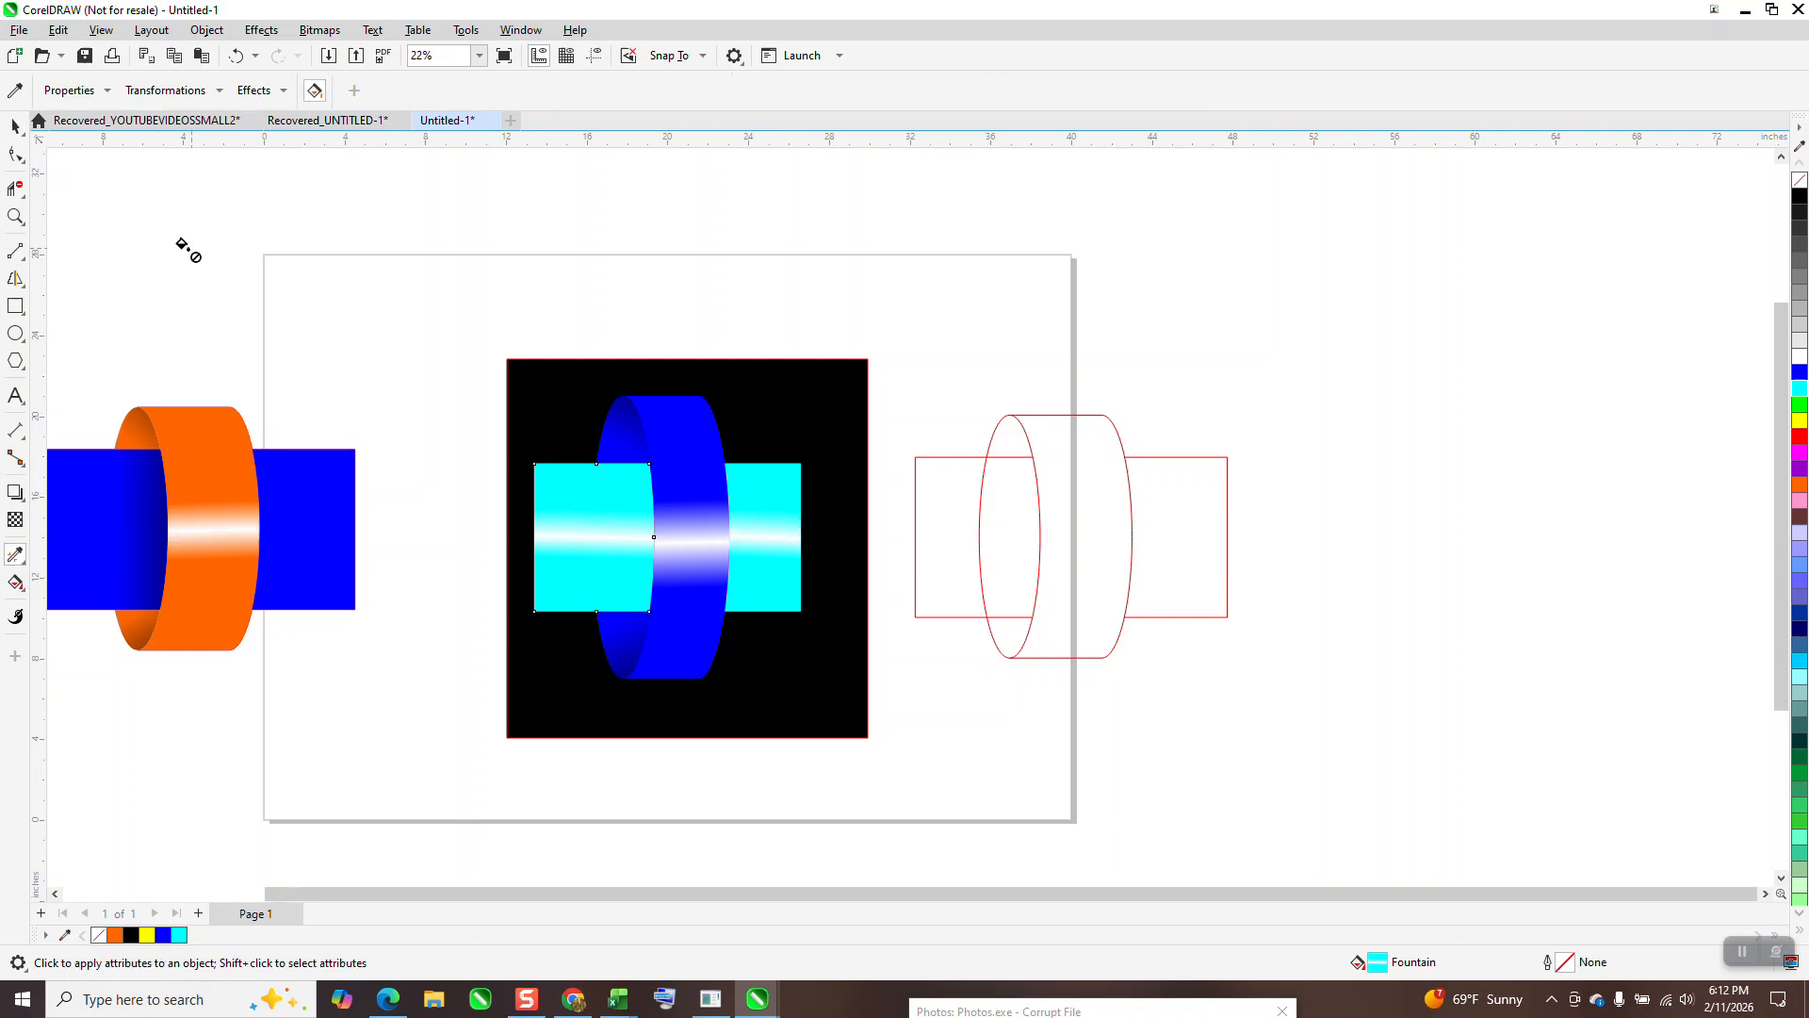
pyautogui.click(21, 131)
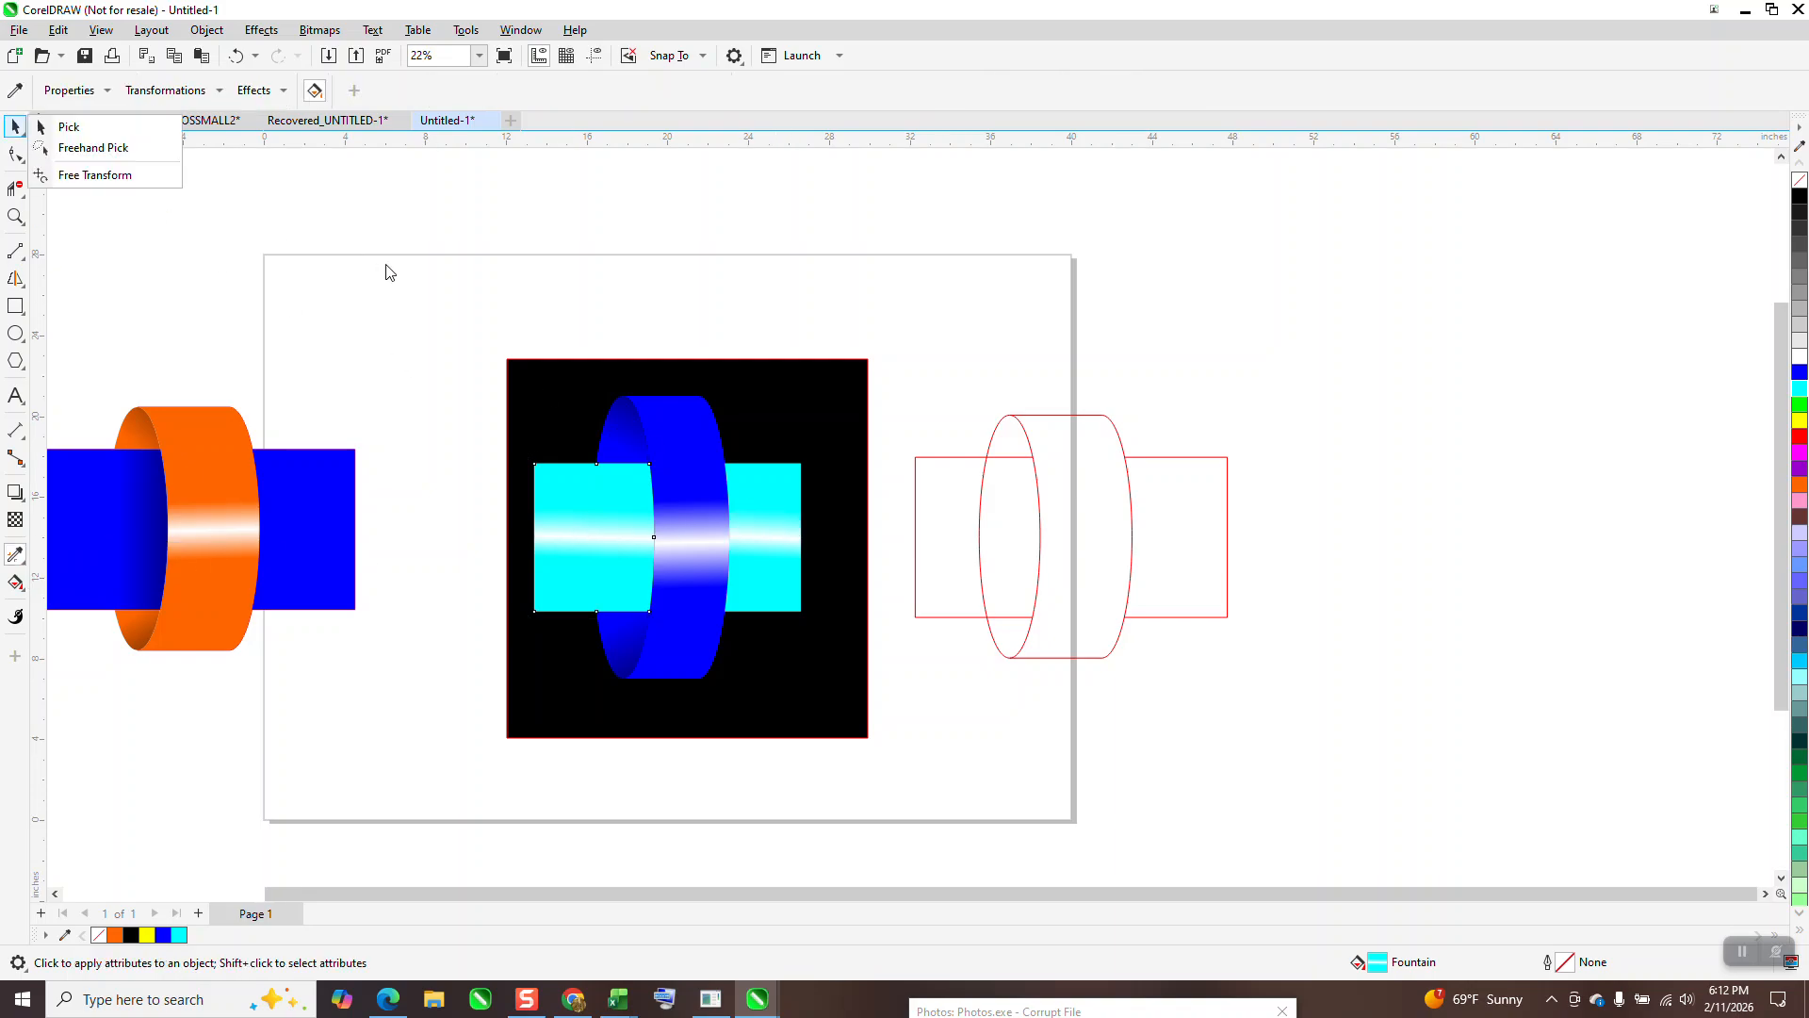
pyautogui.click(602, 535)
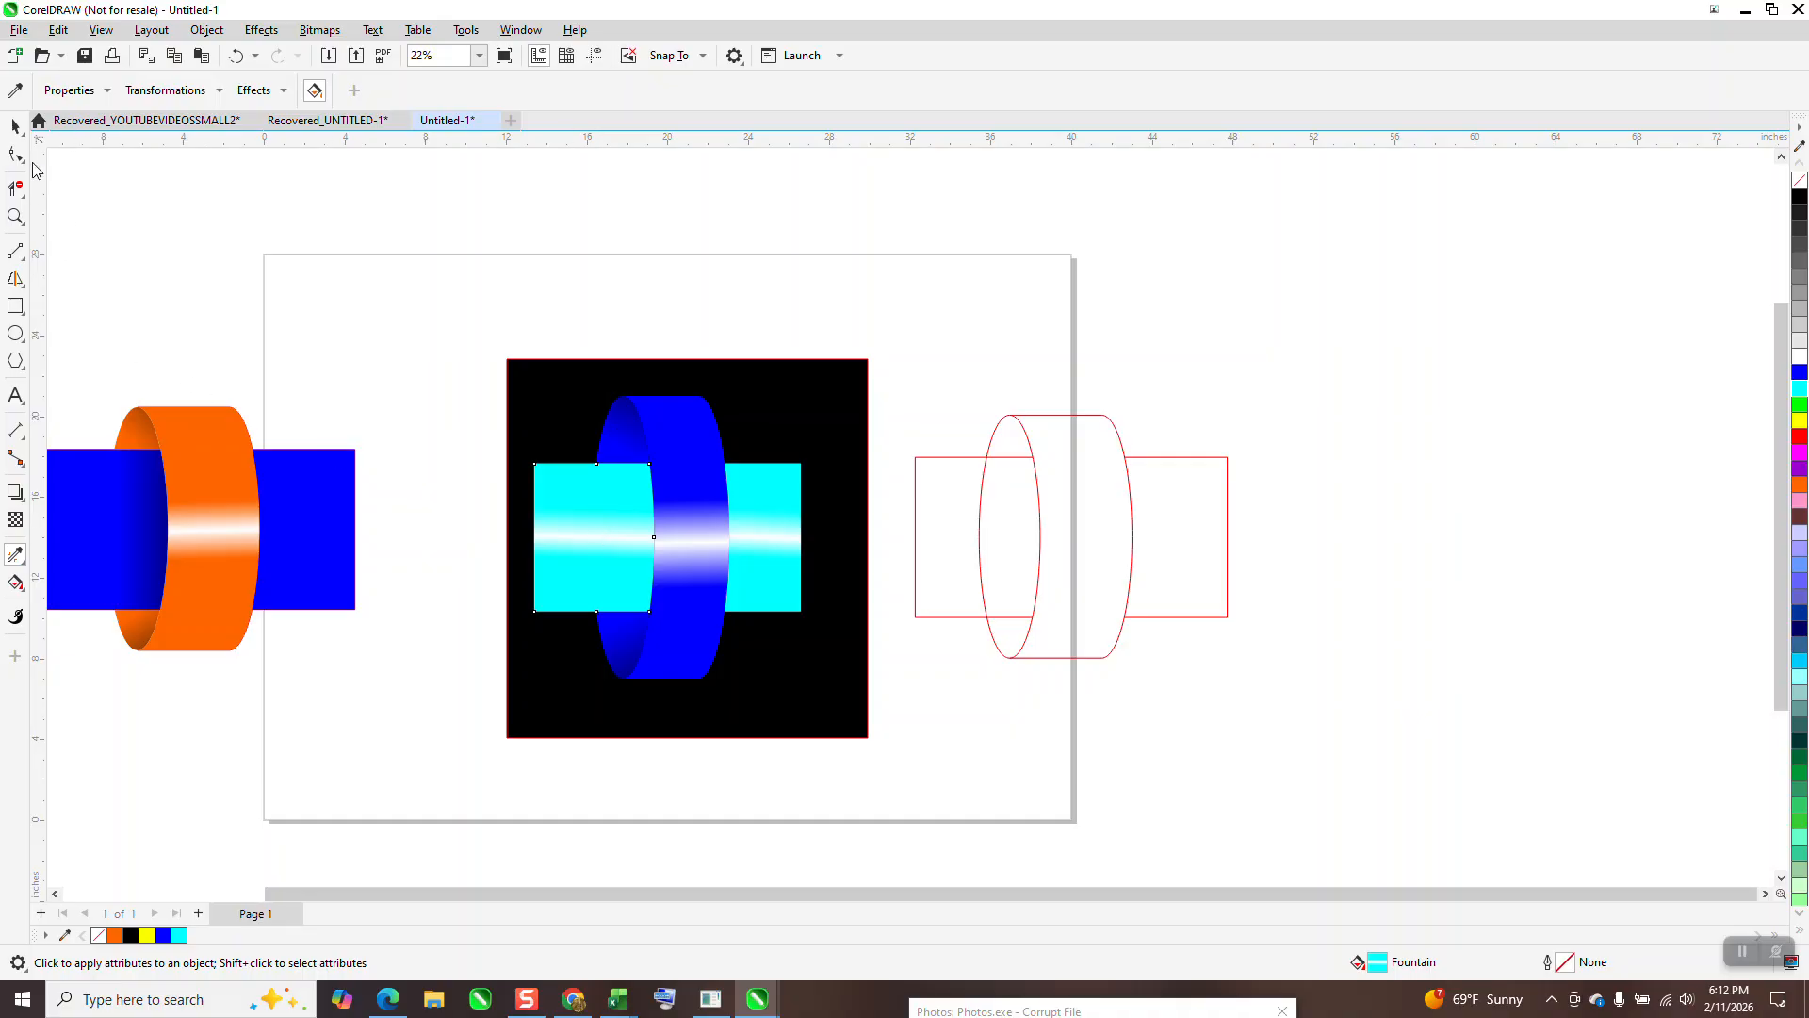
pyautogui.click(16, 126)
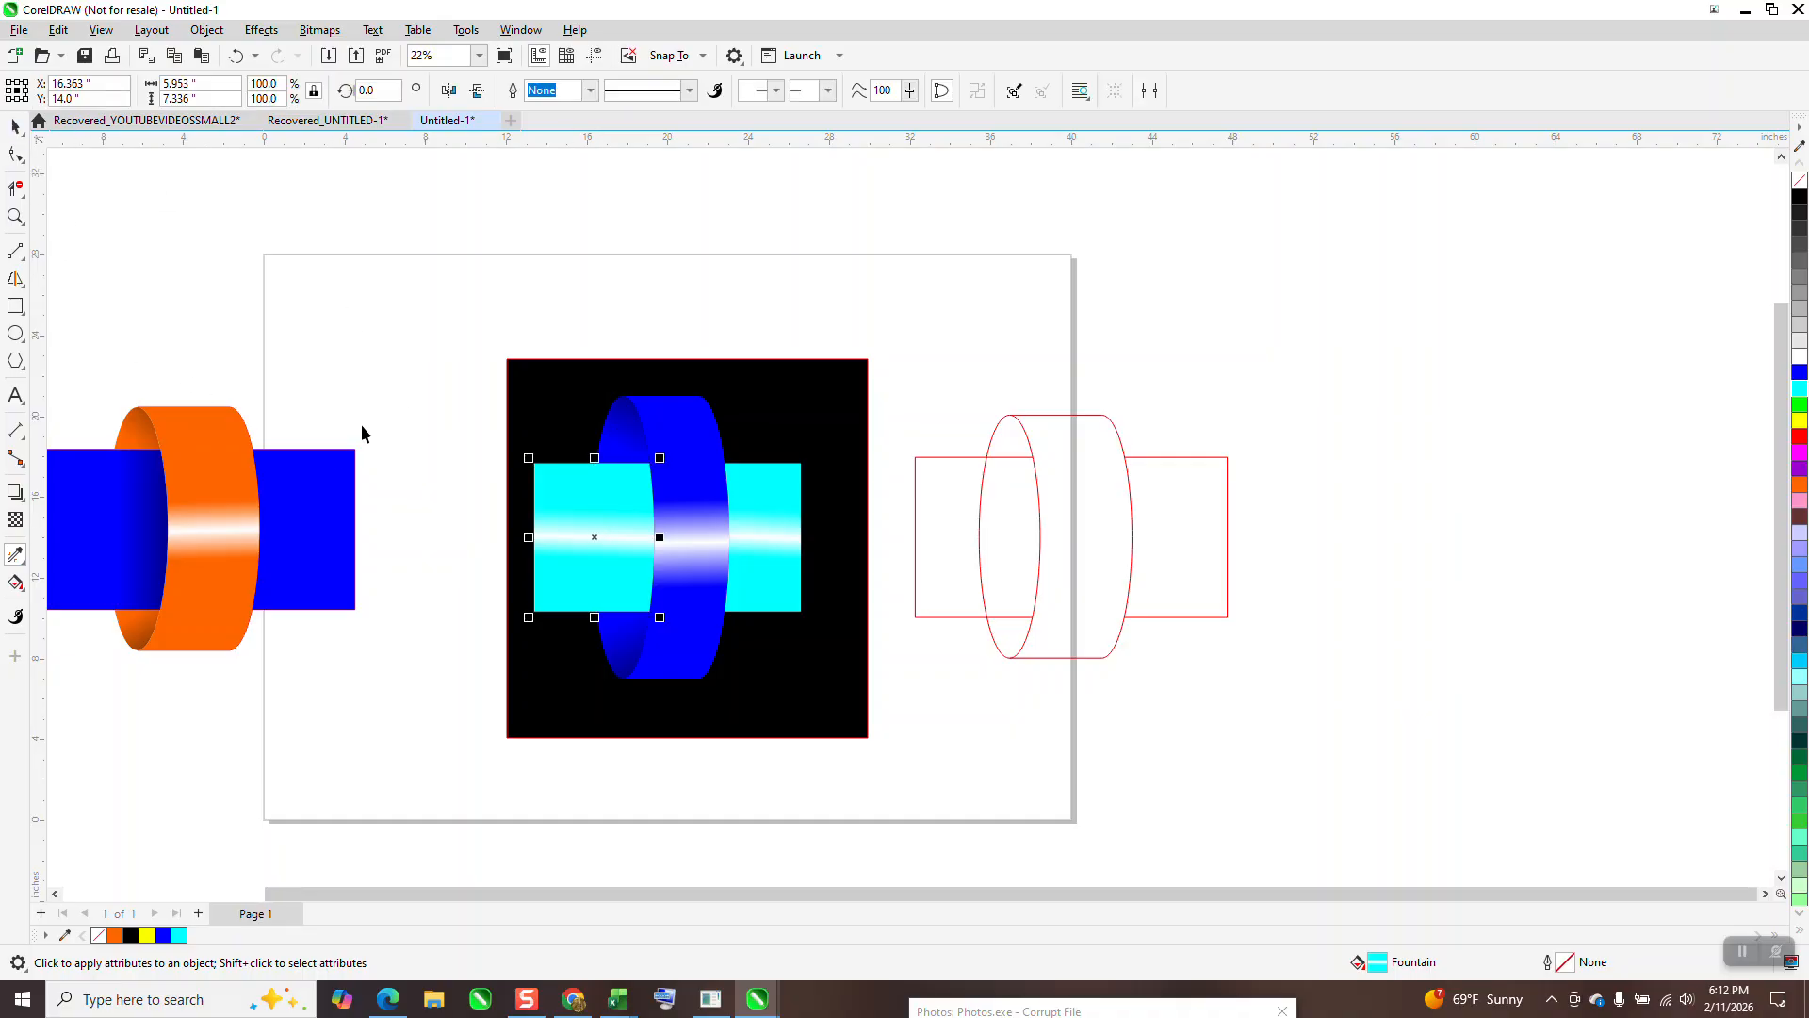
pyautogui.click(19, 585)
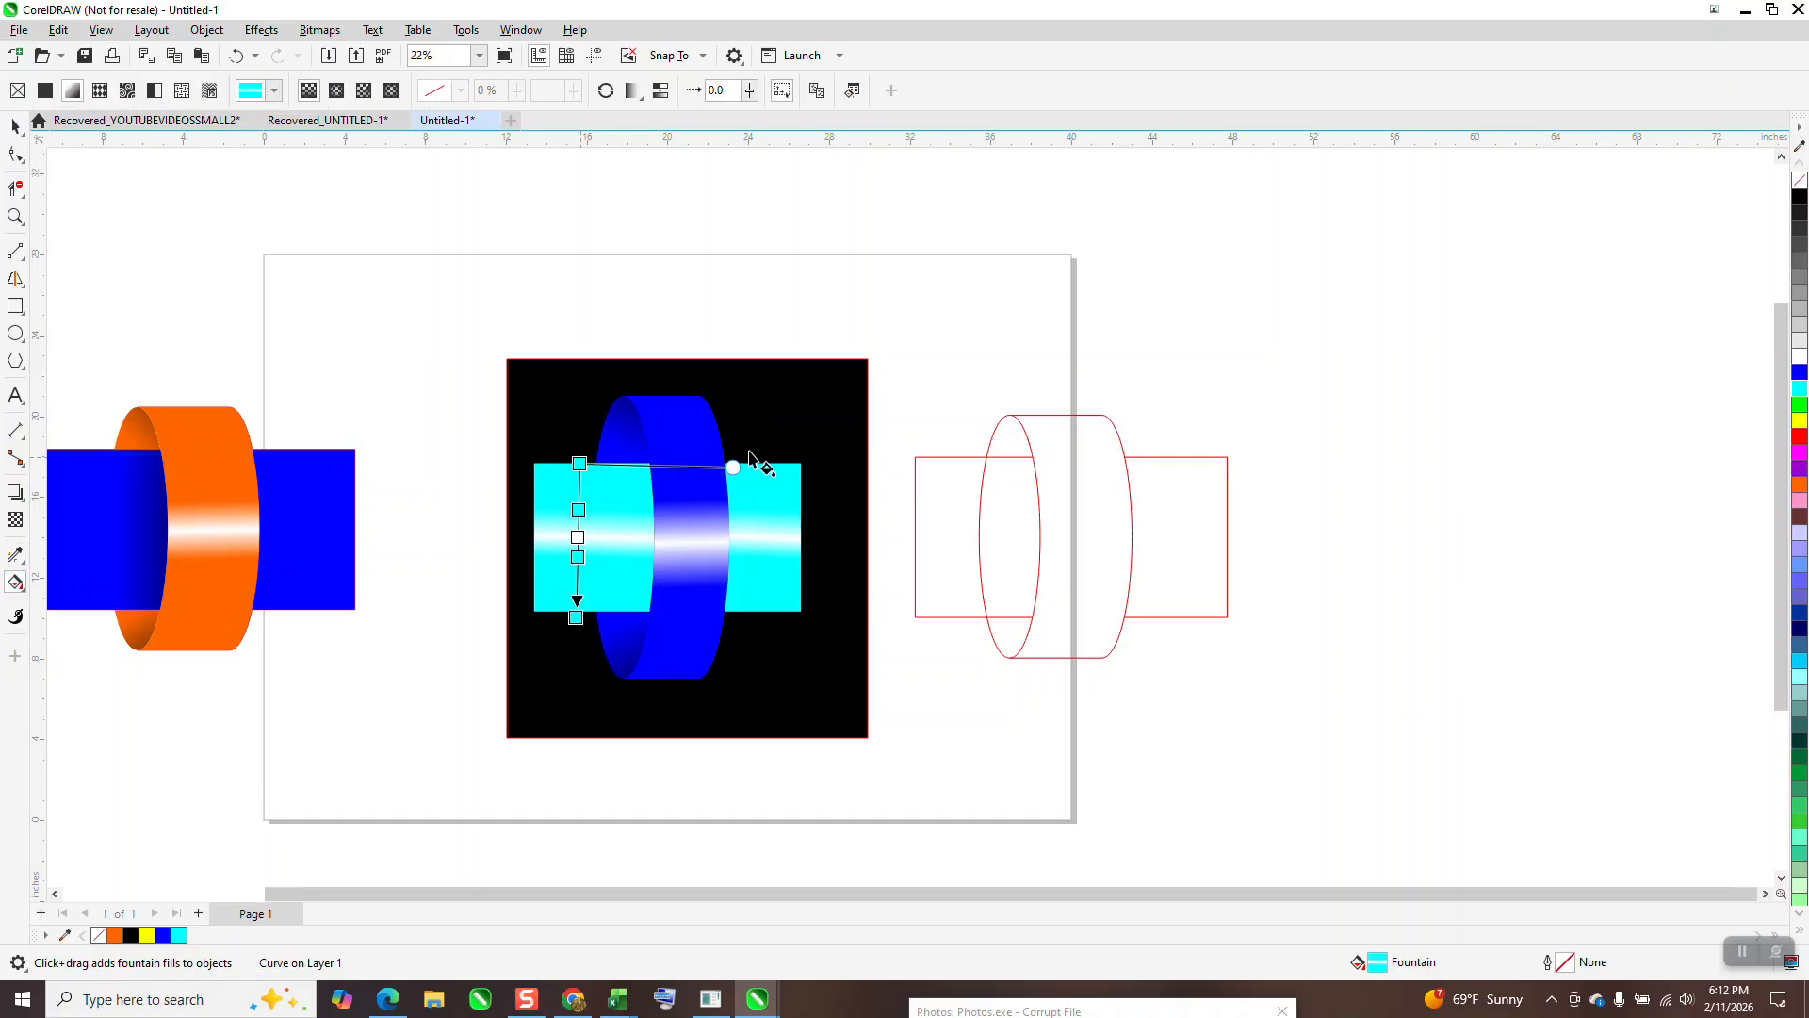
# Step: Make the left section's gradient black at top and bottom, stretching the top end slightly upward
pyautogui.moveTo(1677, 240); pyautogui.dragTo(583, 462)
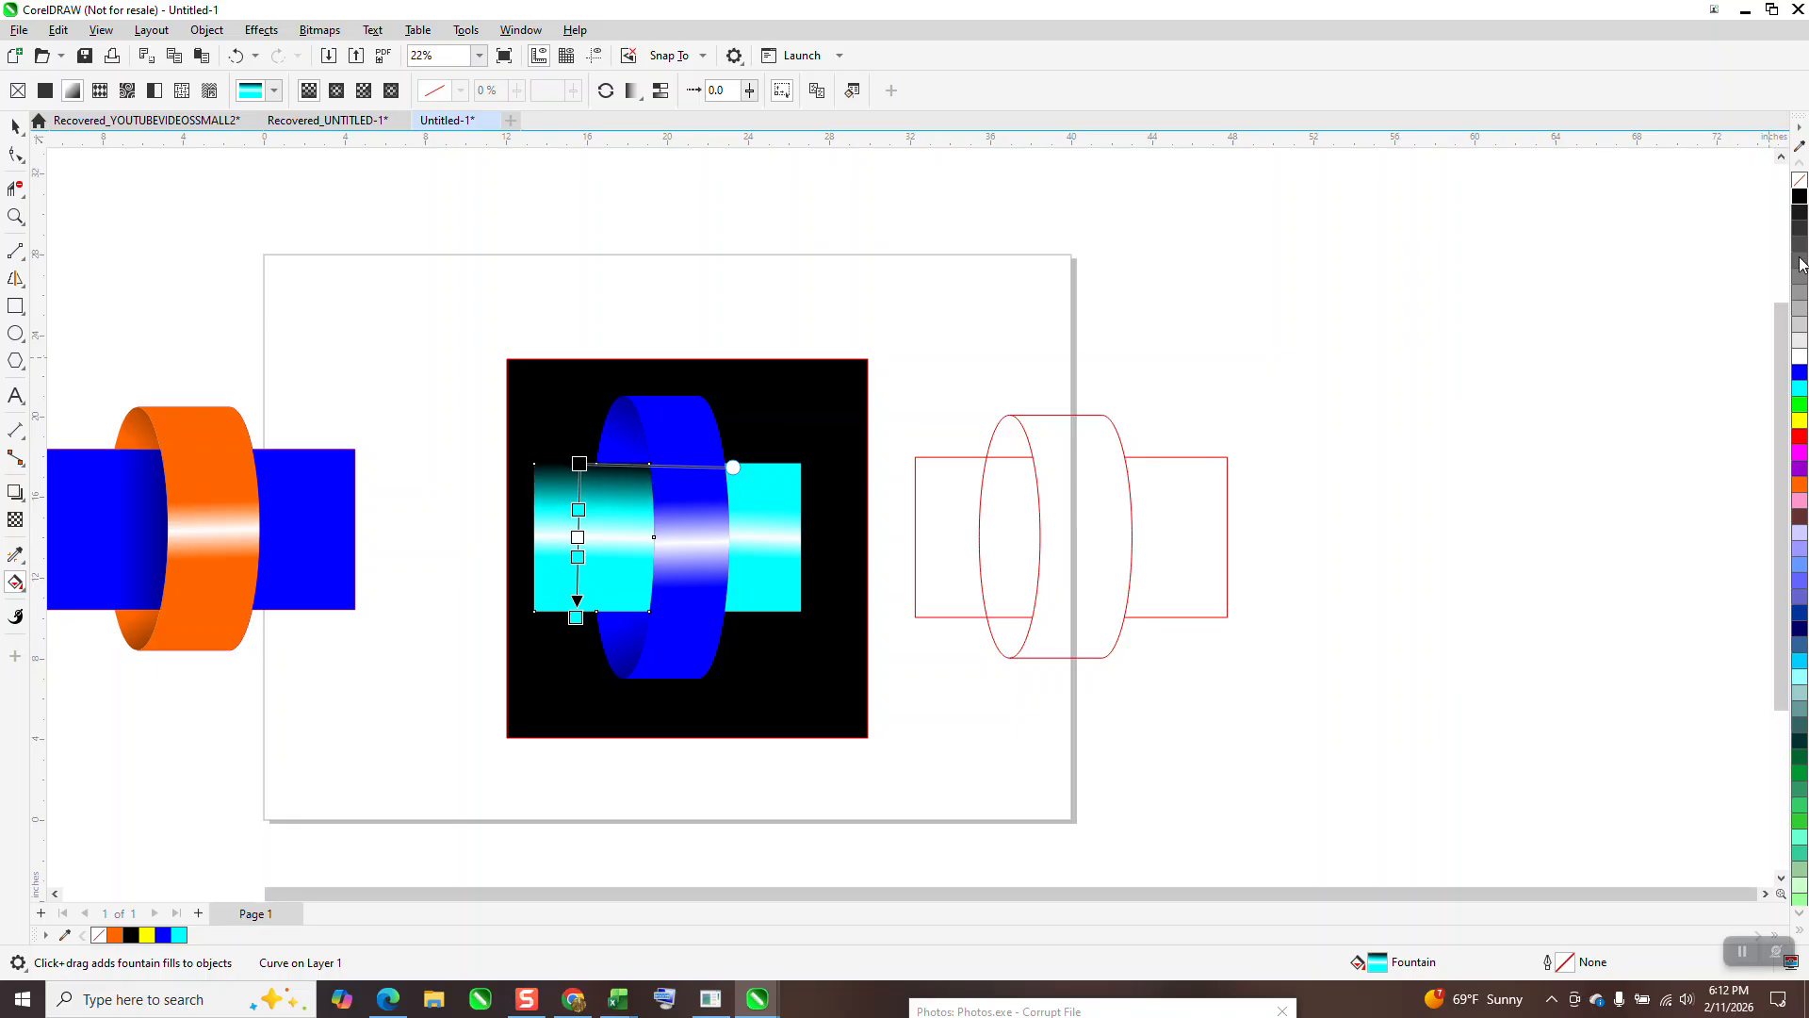
pyautogui.moveTo(1799, 197); pyautogui.dragTo(573, 643)
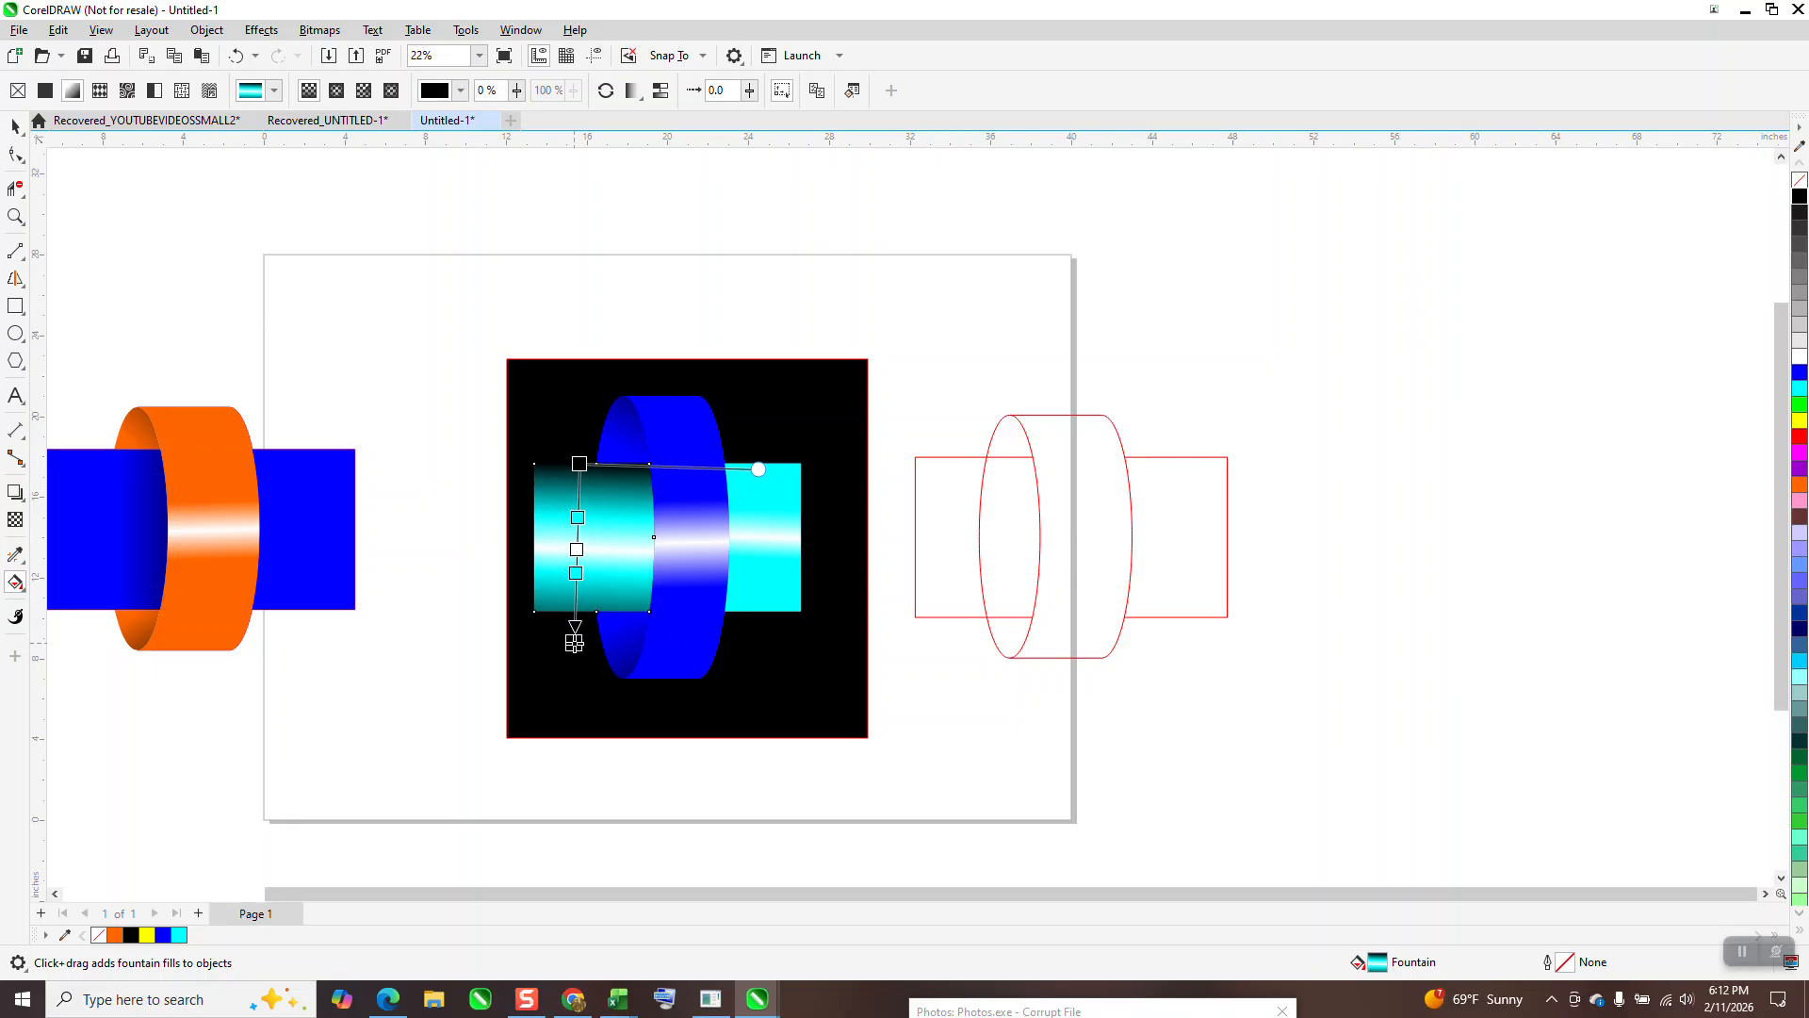
pyautogui.moveTo(578, 463); pyautogui.dragTo(575, 443)
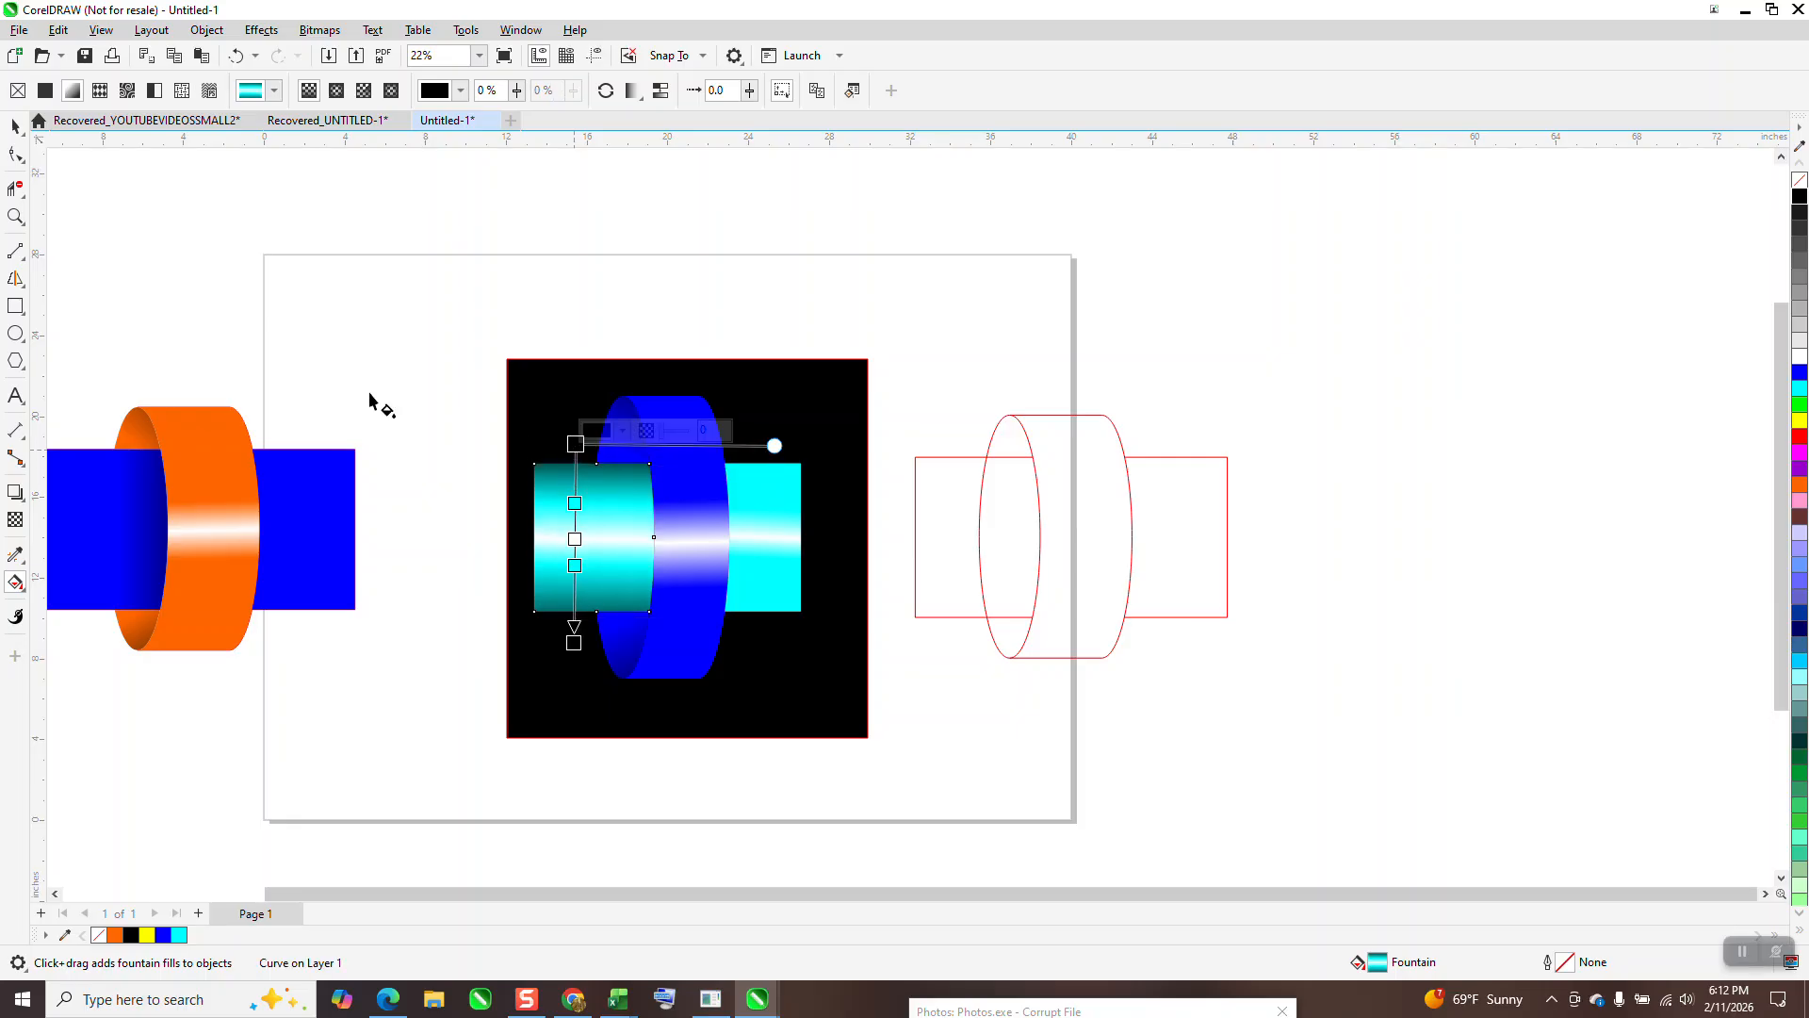
pyautogui.click(15, 127)
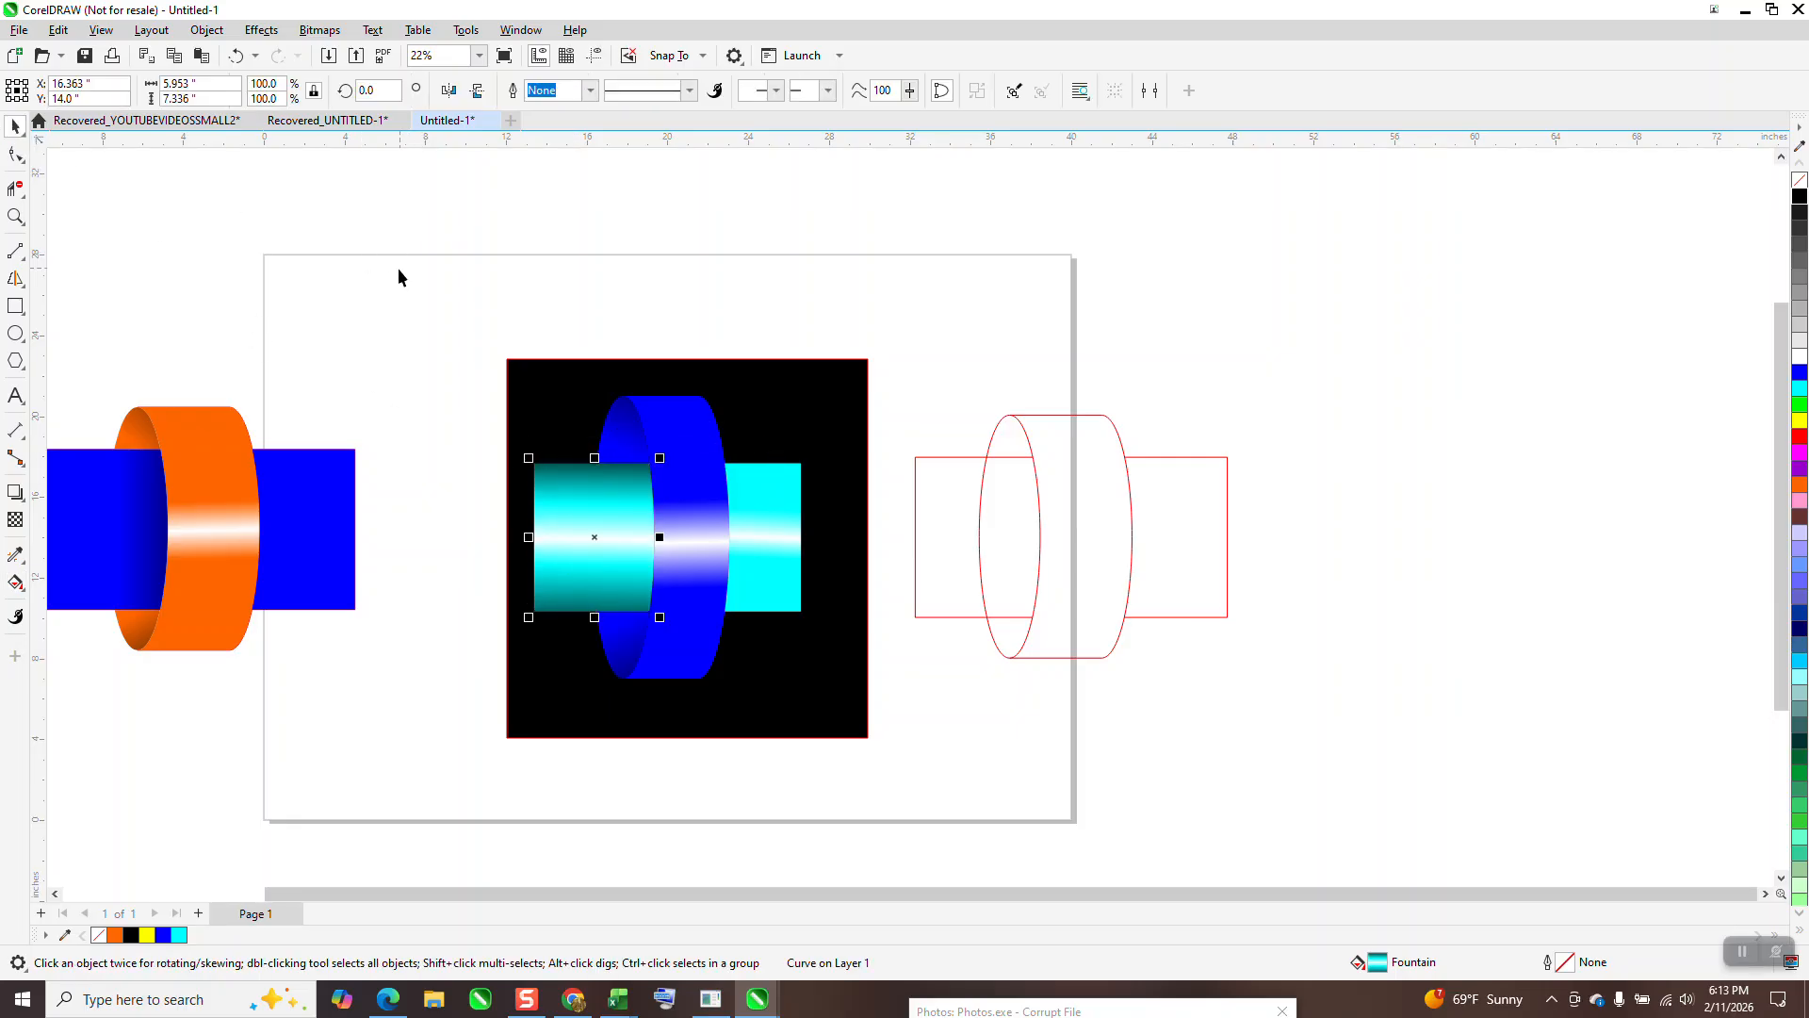
# Step: Copy the left section's gradient onto the right cyan section with the Attributes Eyedropper, then deselect
pyautogui.click(15, 612)
pyautogui.click(16, 554)
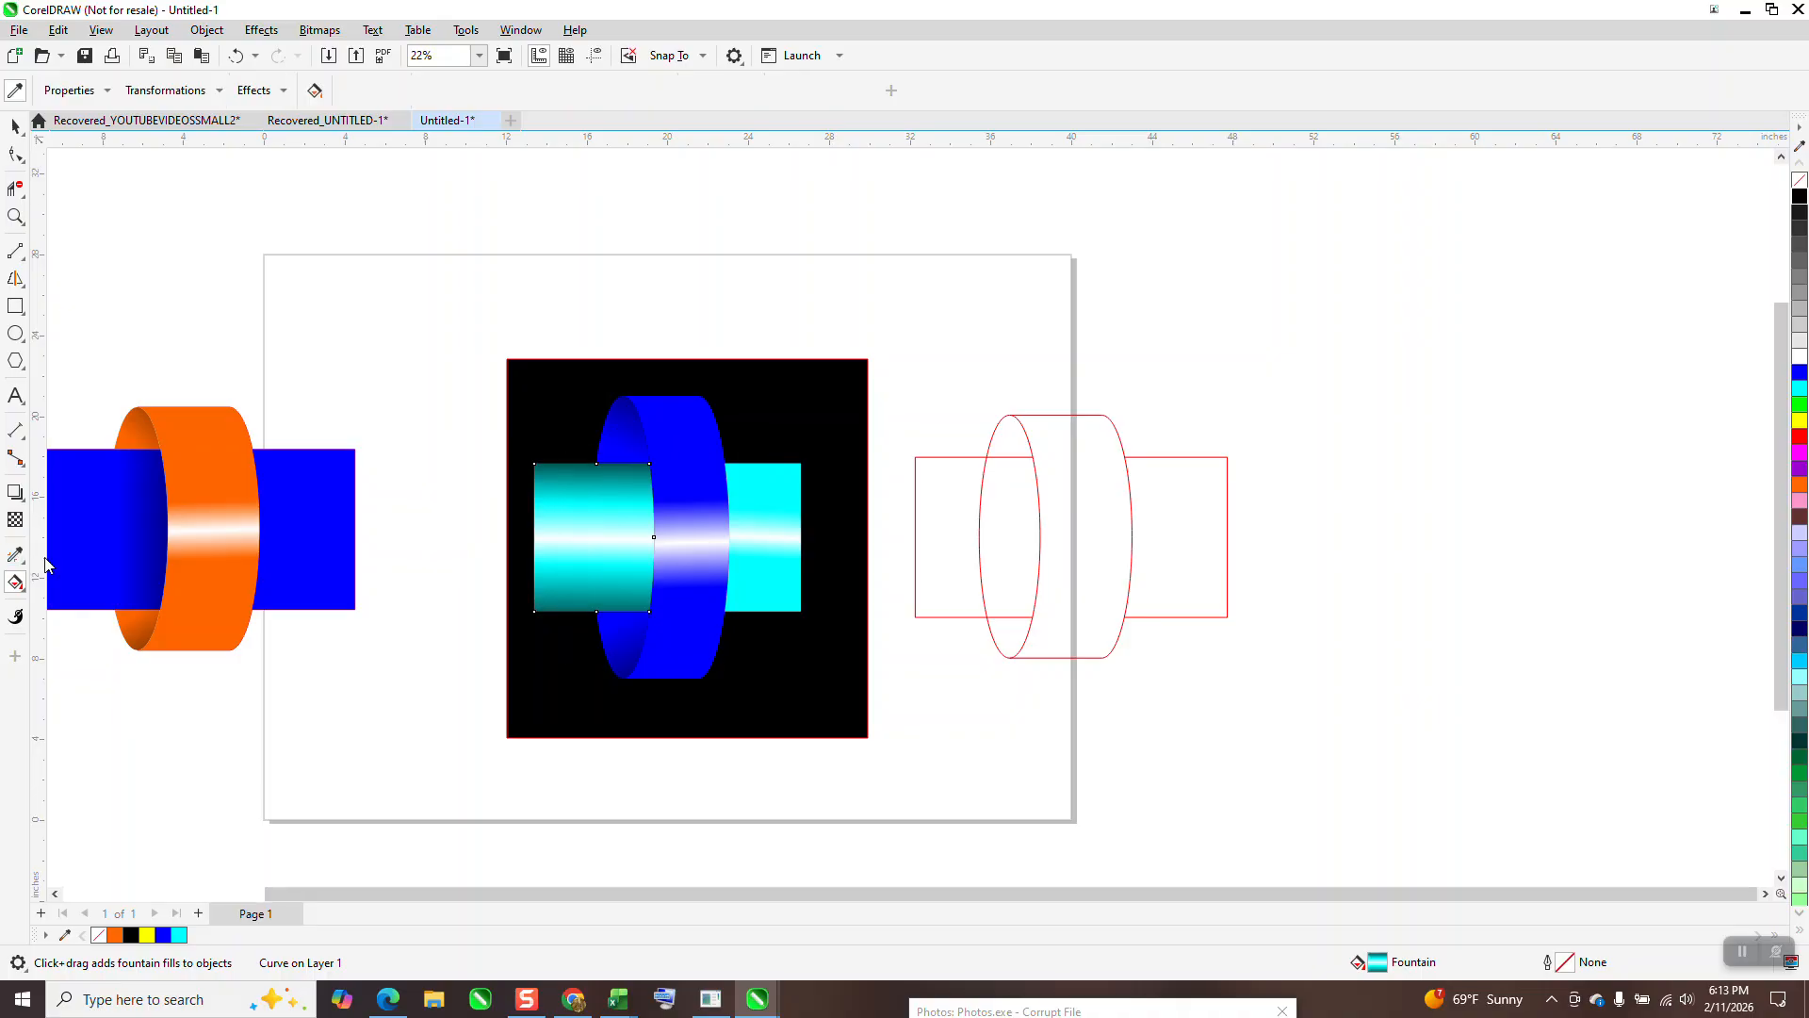
pyautogui.click(591, 541)
pyautogui.click(744, 530)
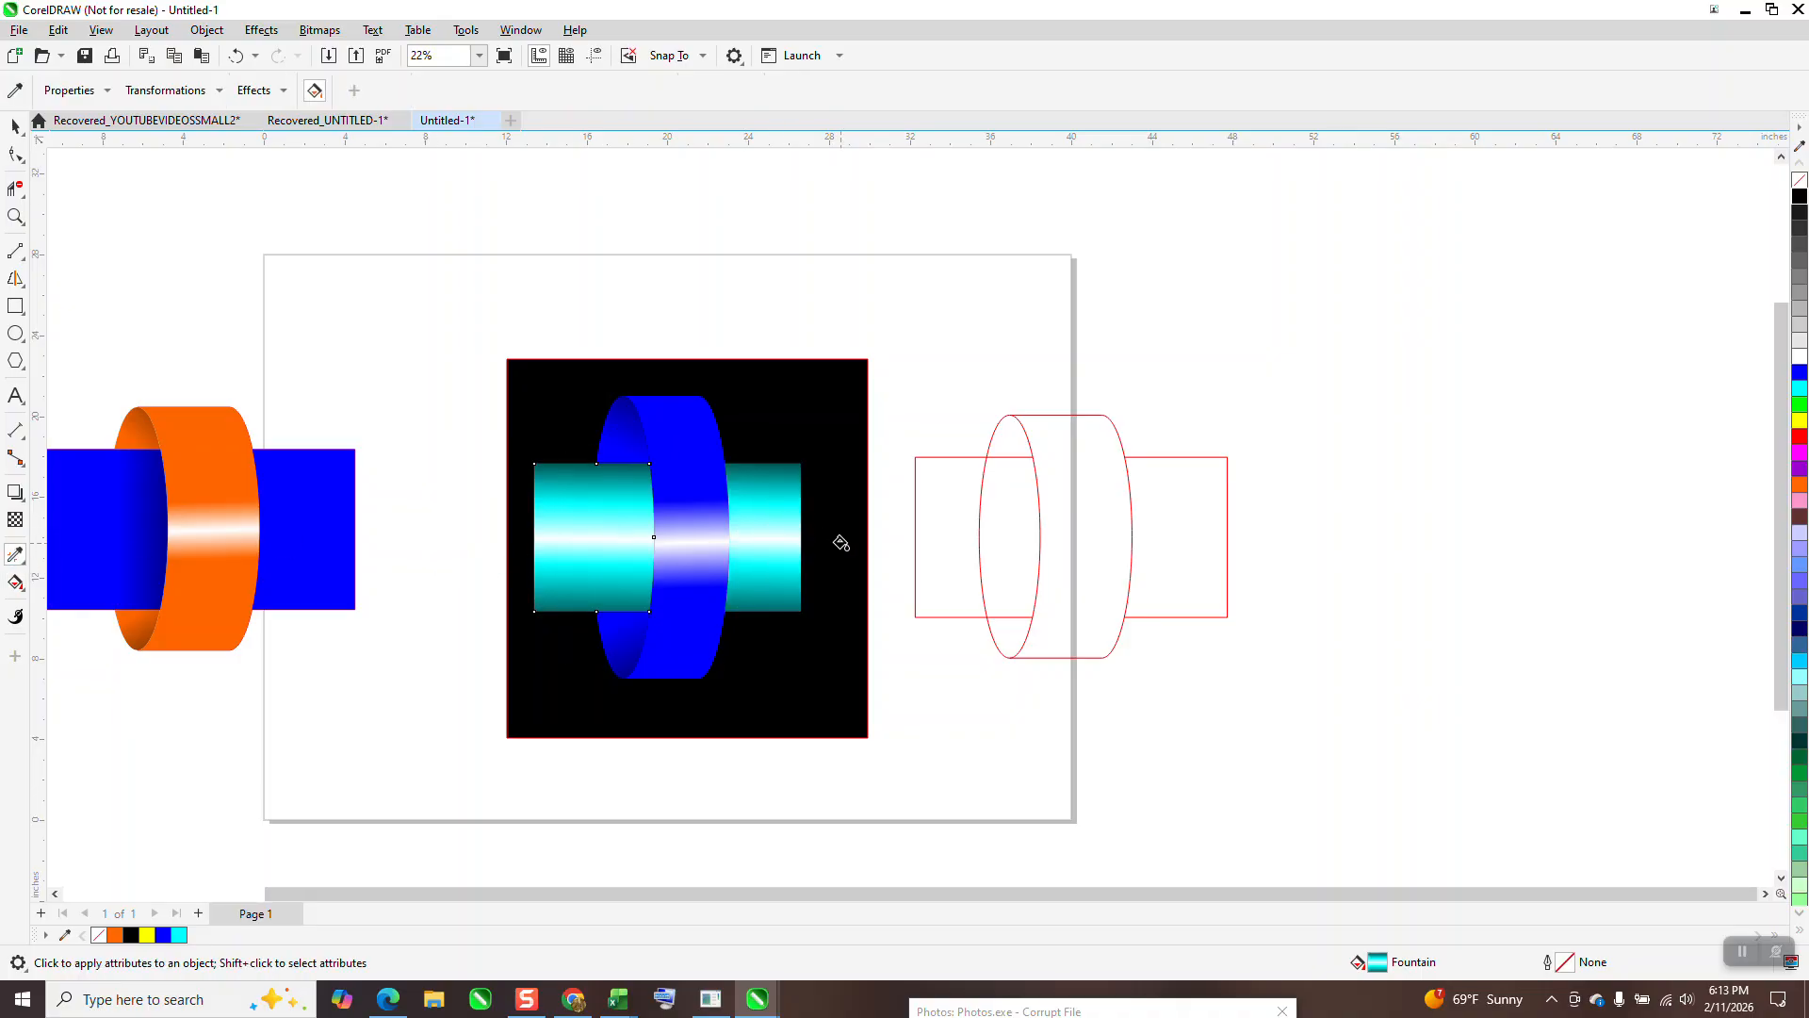
pyautogui.click(15, 126)
pyautogui.click(371, 268)
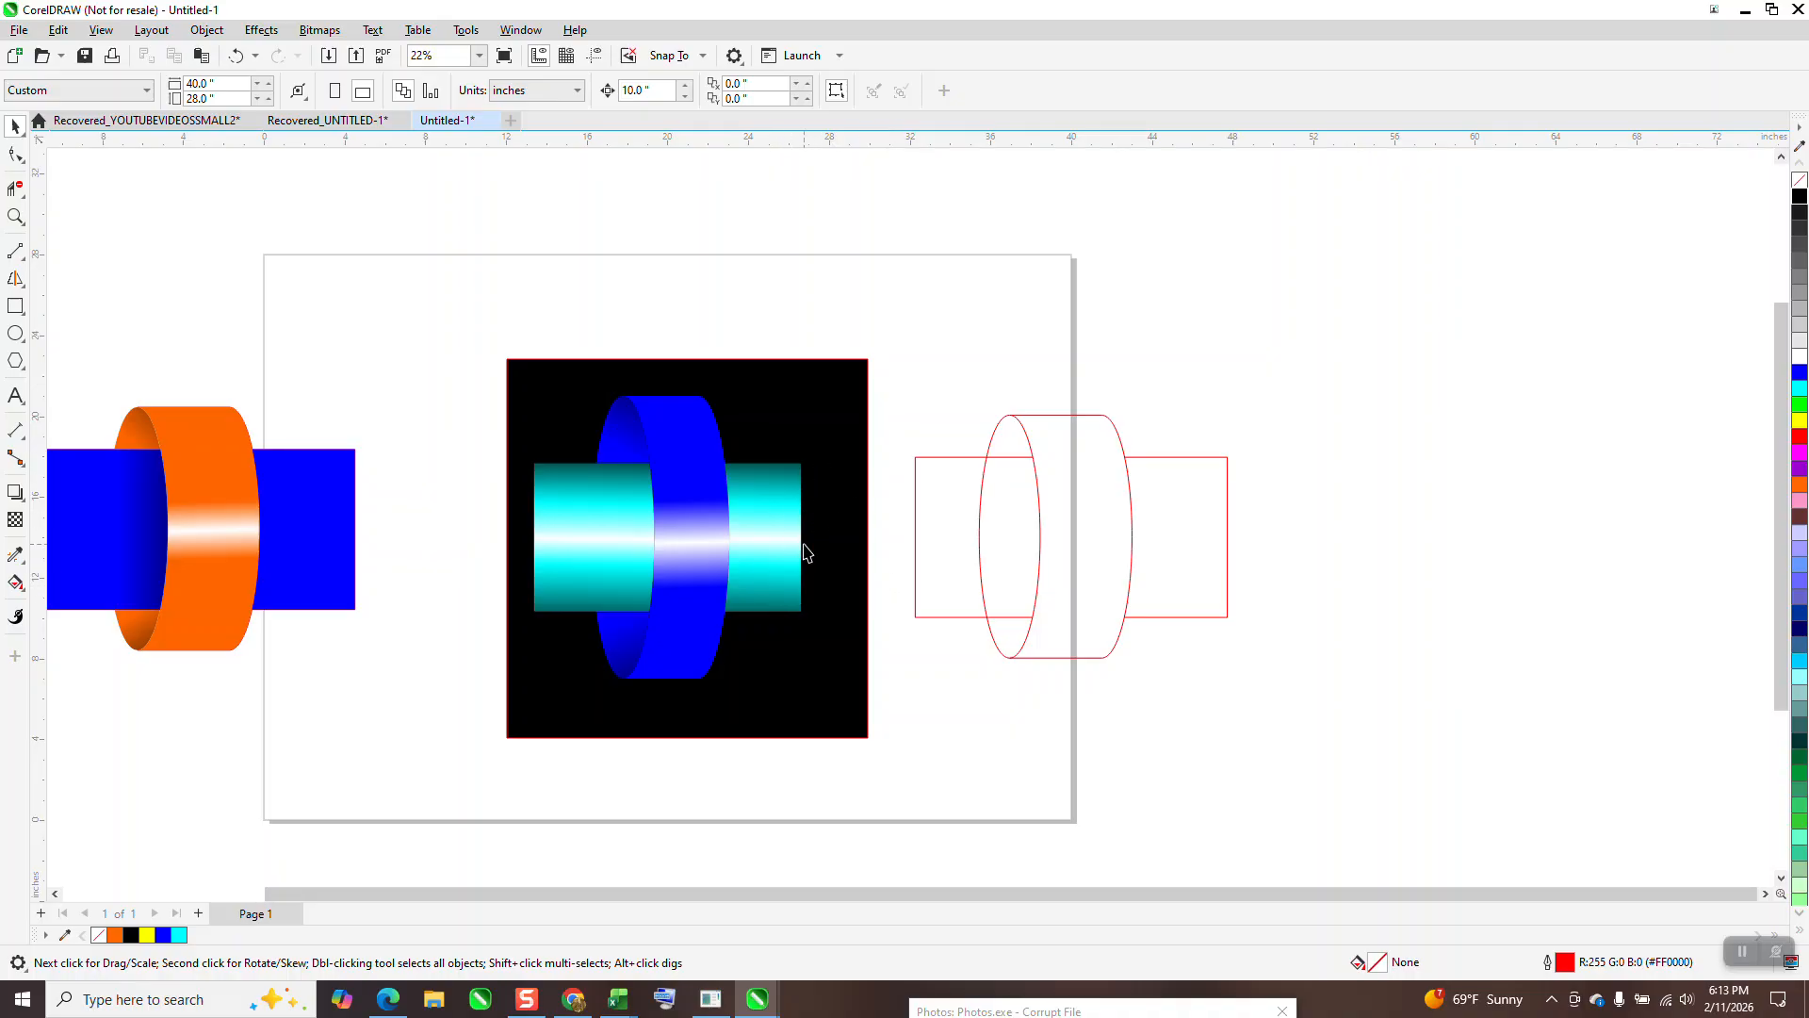
# Step: Zoom in on the artwork and darken the gradient on the ring's upper inner edge piece
pyautogui.click(16, 216)
pyautogui.moveTo(518, 360); pyautogui.dragTo(949, 725)
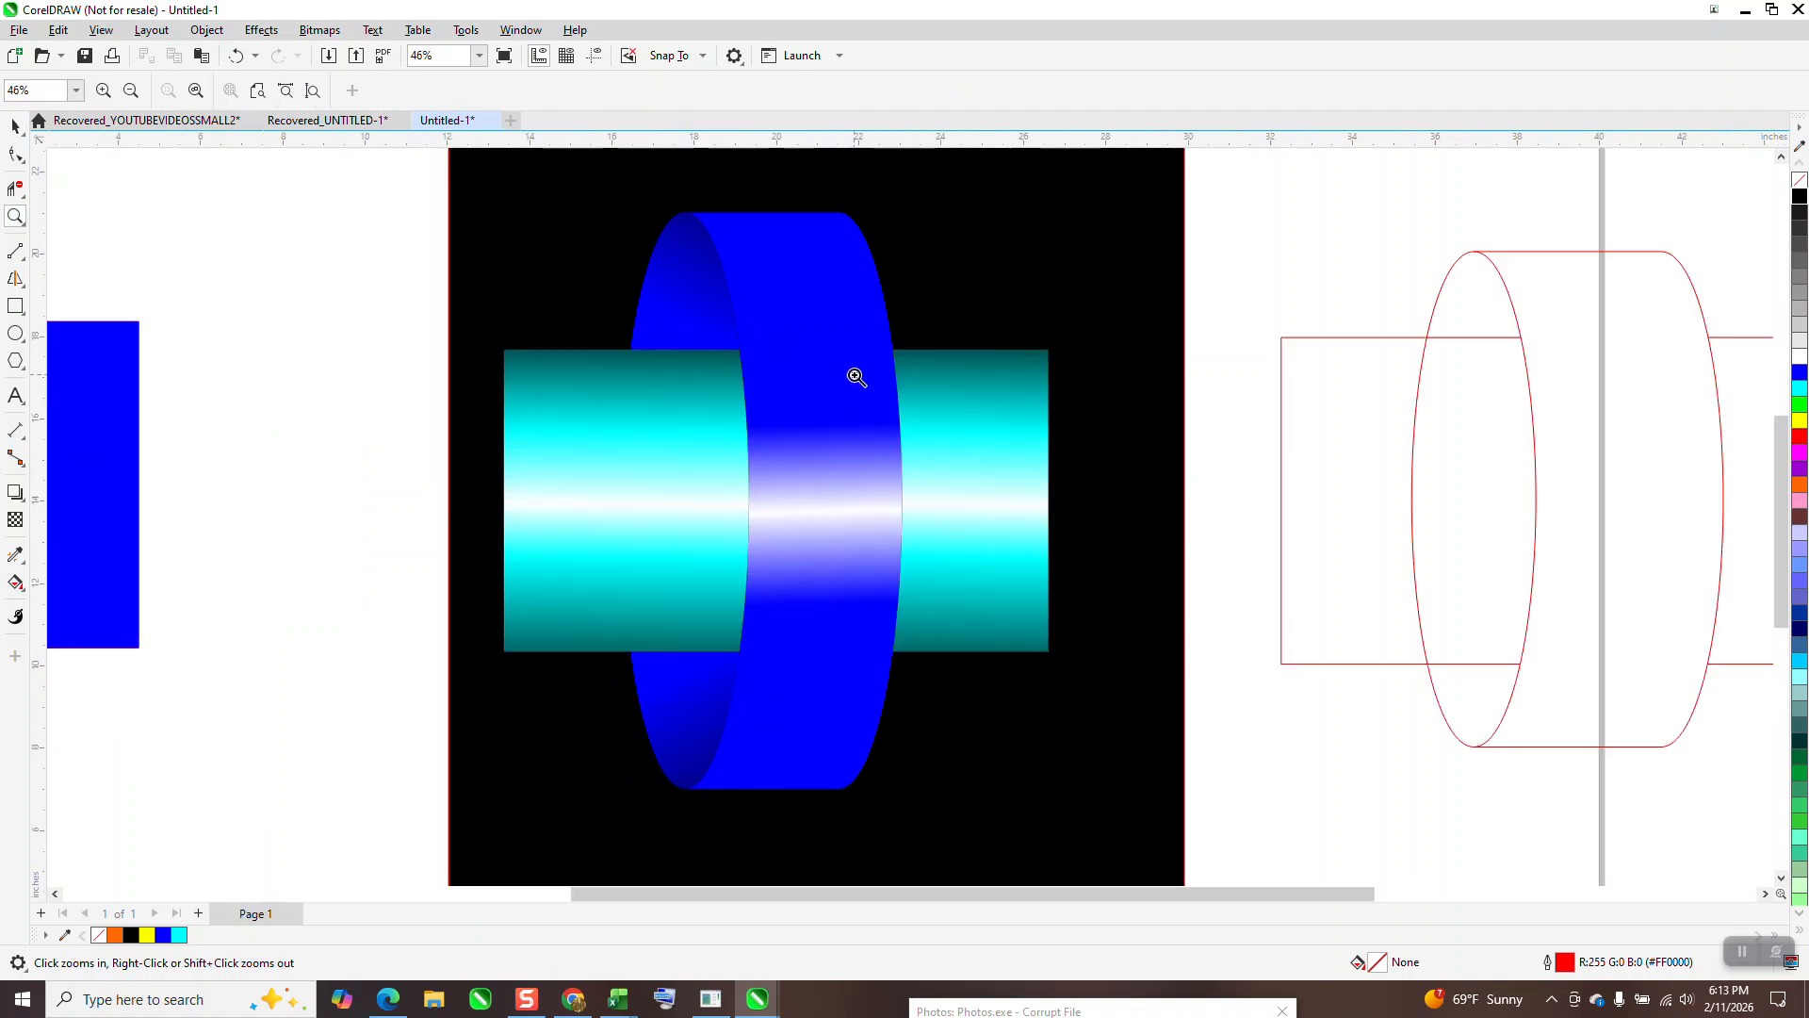
pyautogui.click(15, 125)
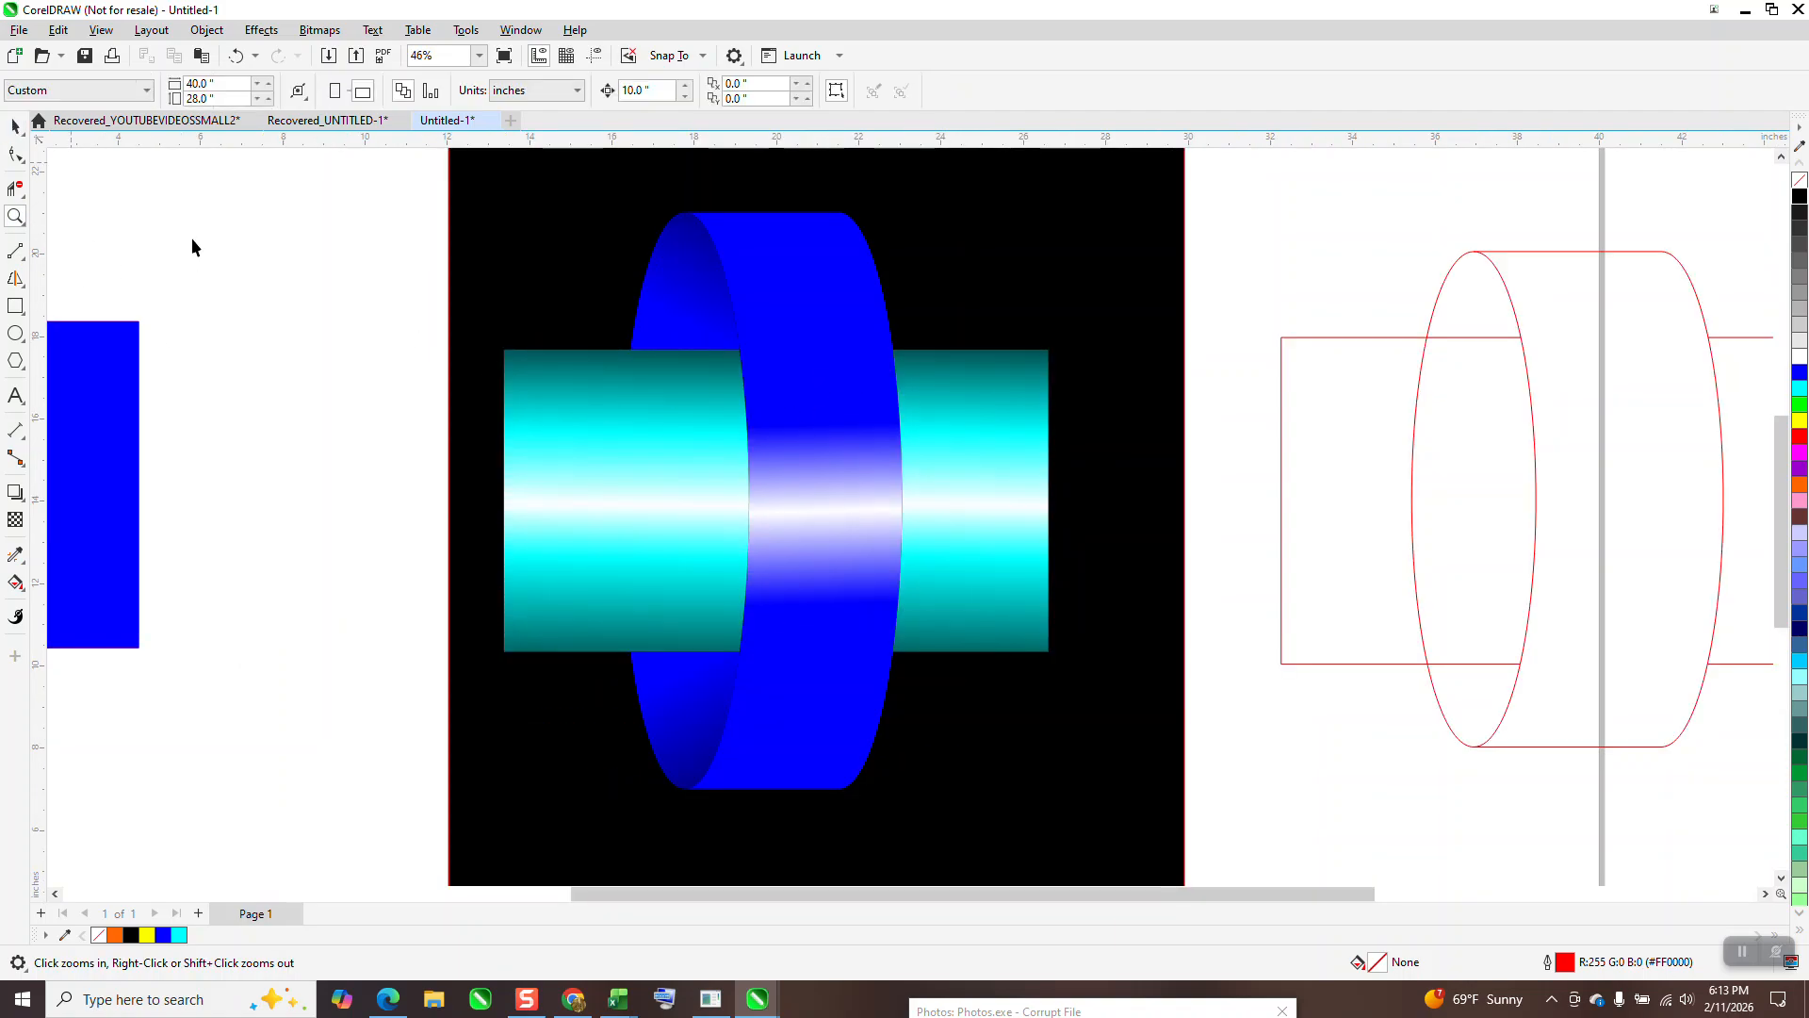
pyautogui.click(664, 297)
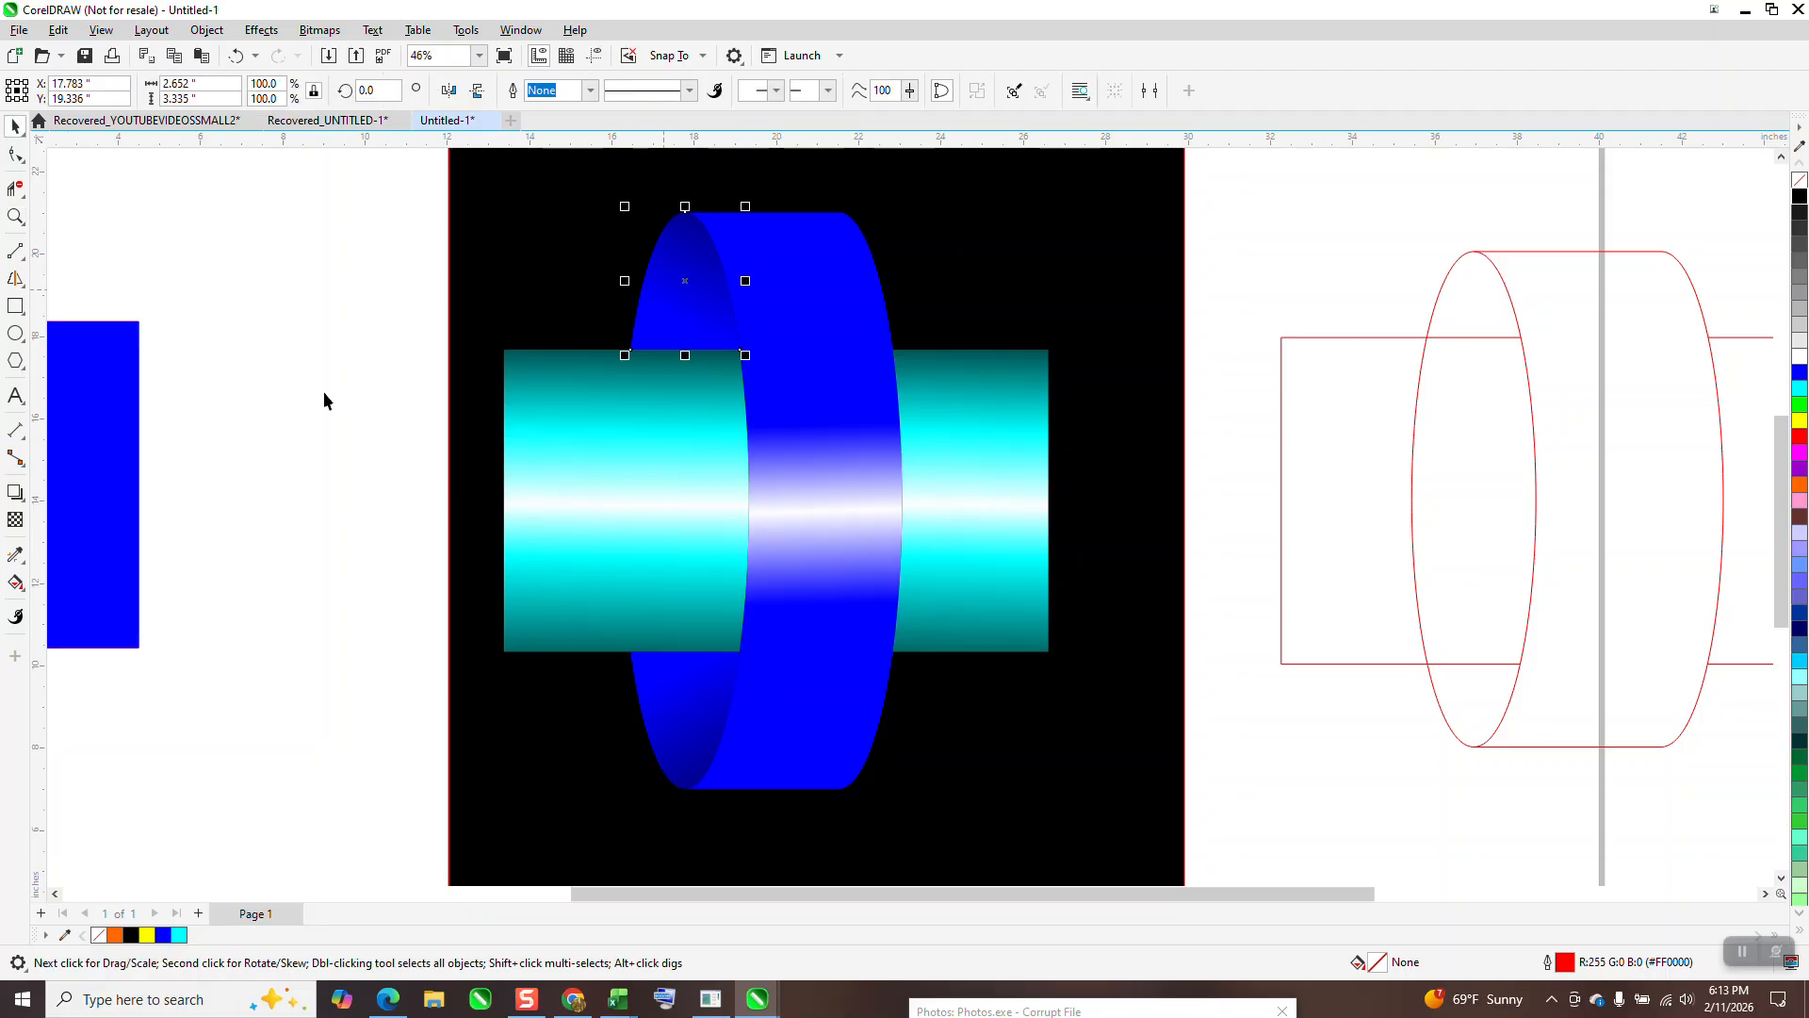
pyautogui.click(25, 590)
pyautogui.click(90, 586)
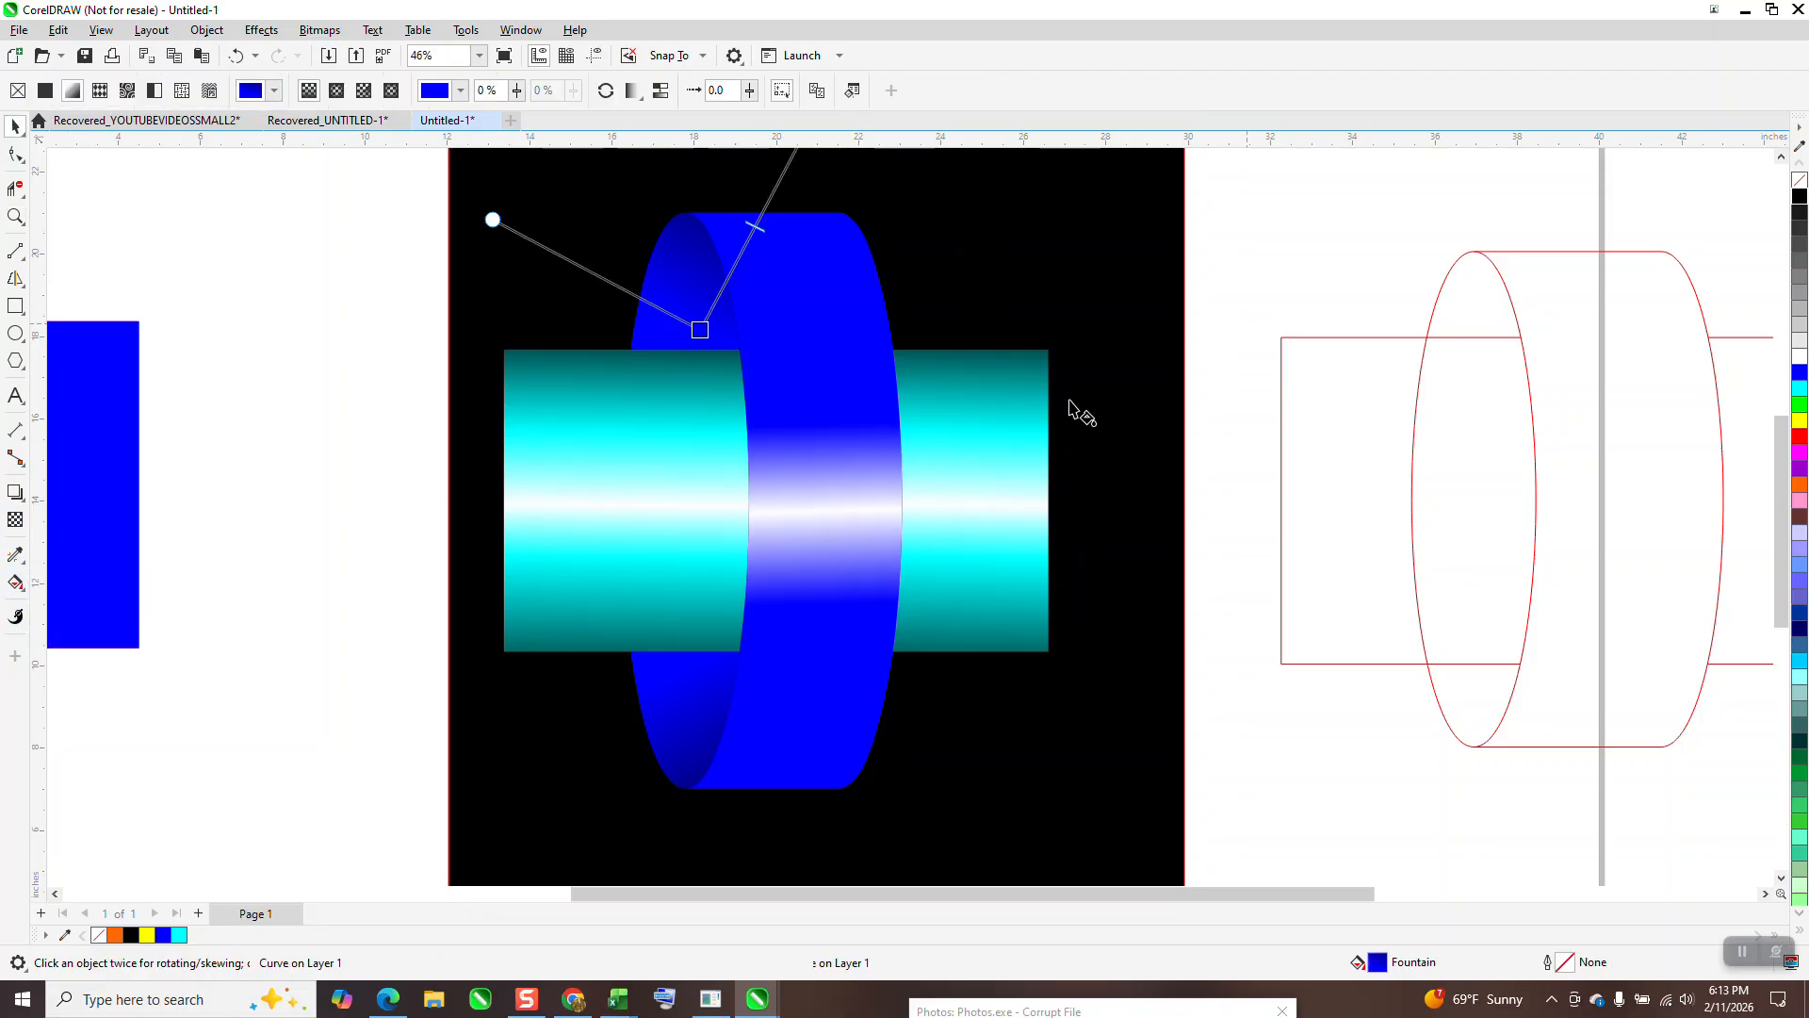
pyautogui.scroll(-2, 979, 391)
pyautogui.moveTo(815, 218); pyautogui.dragTo(778, 279)
# Step: Shorten the lower inner edge piece's gradient to darken it, then deselect
pyautogui.click(698, 658)
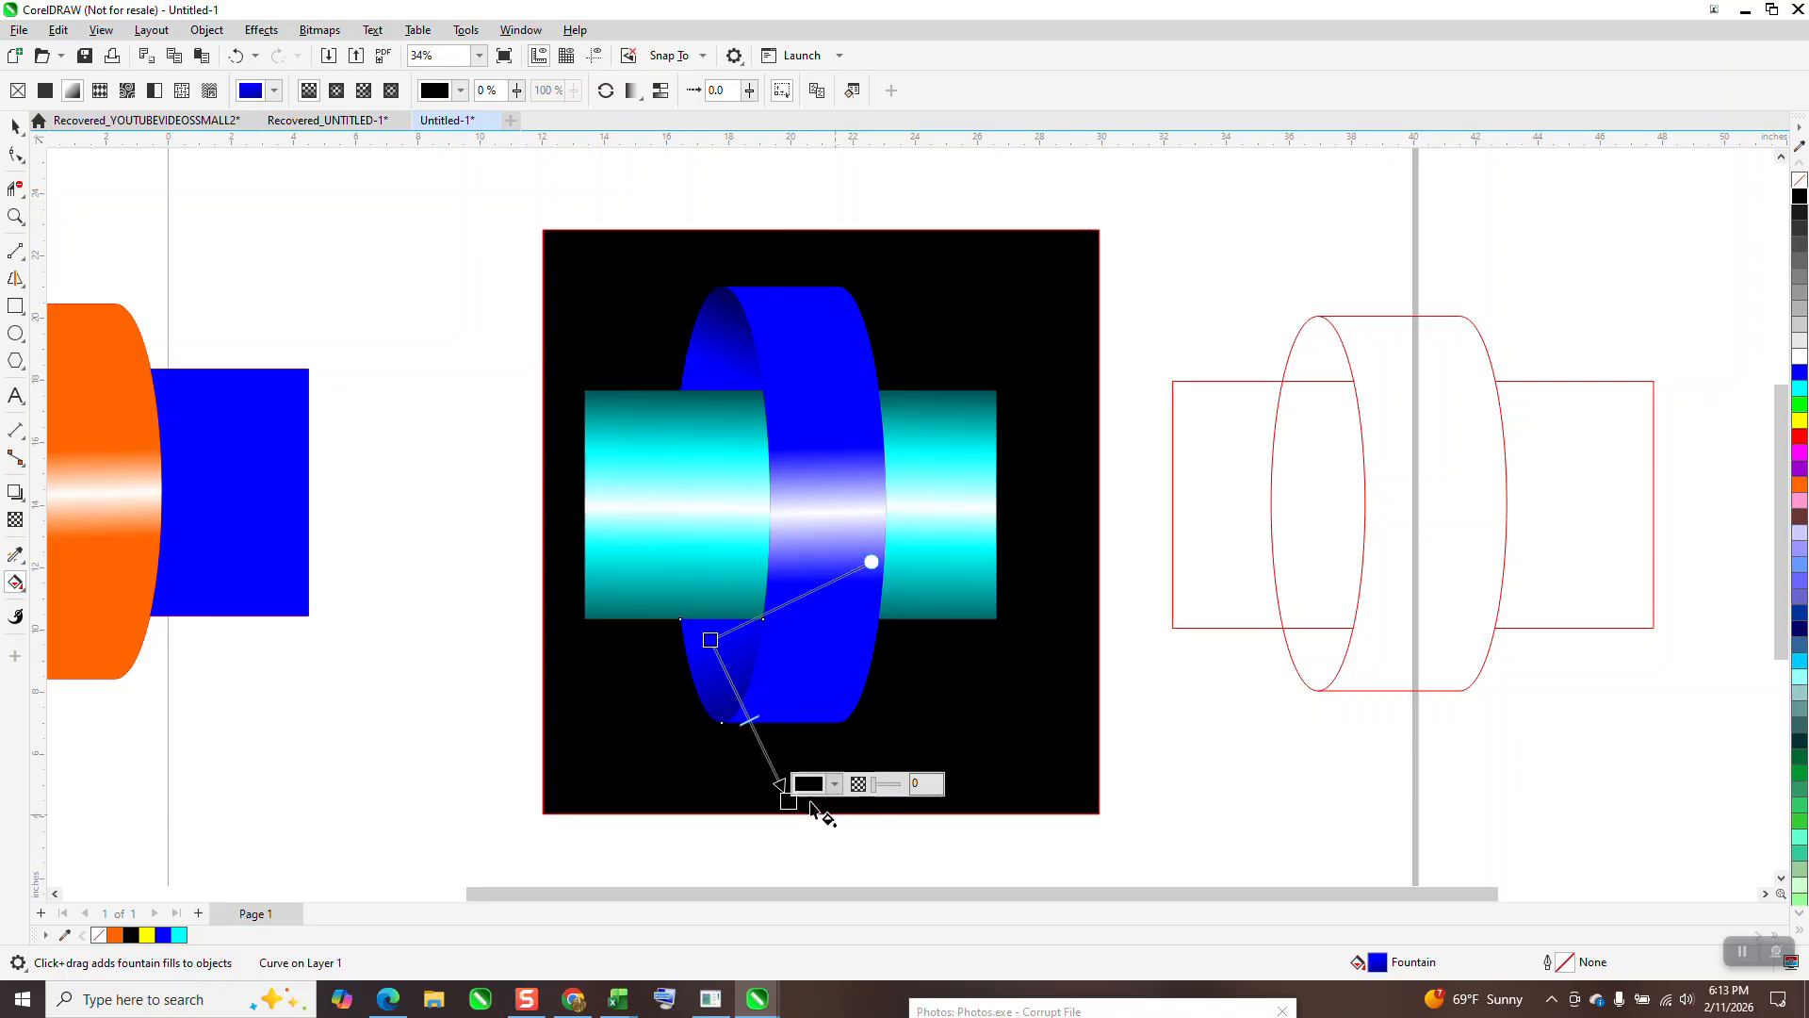
pyautogui.moveTo(789, 800); pyautogui.dragTo(750, 728)
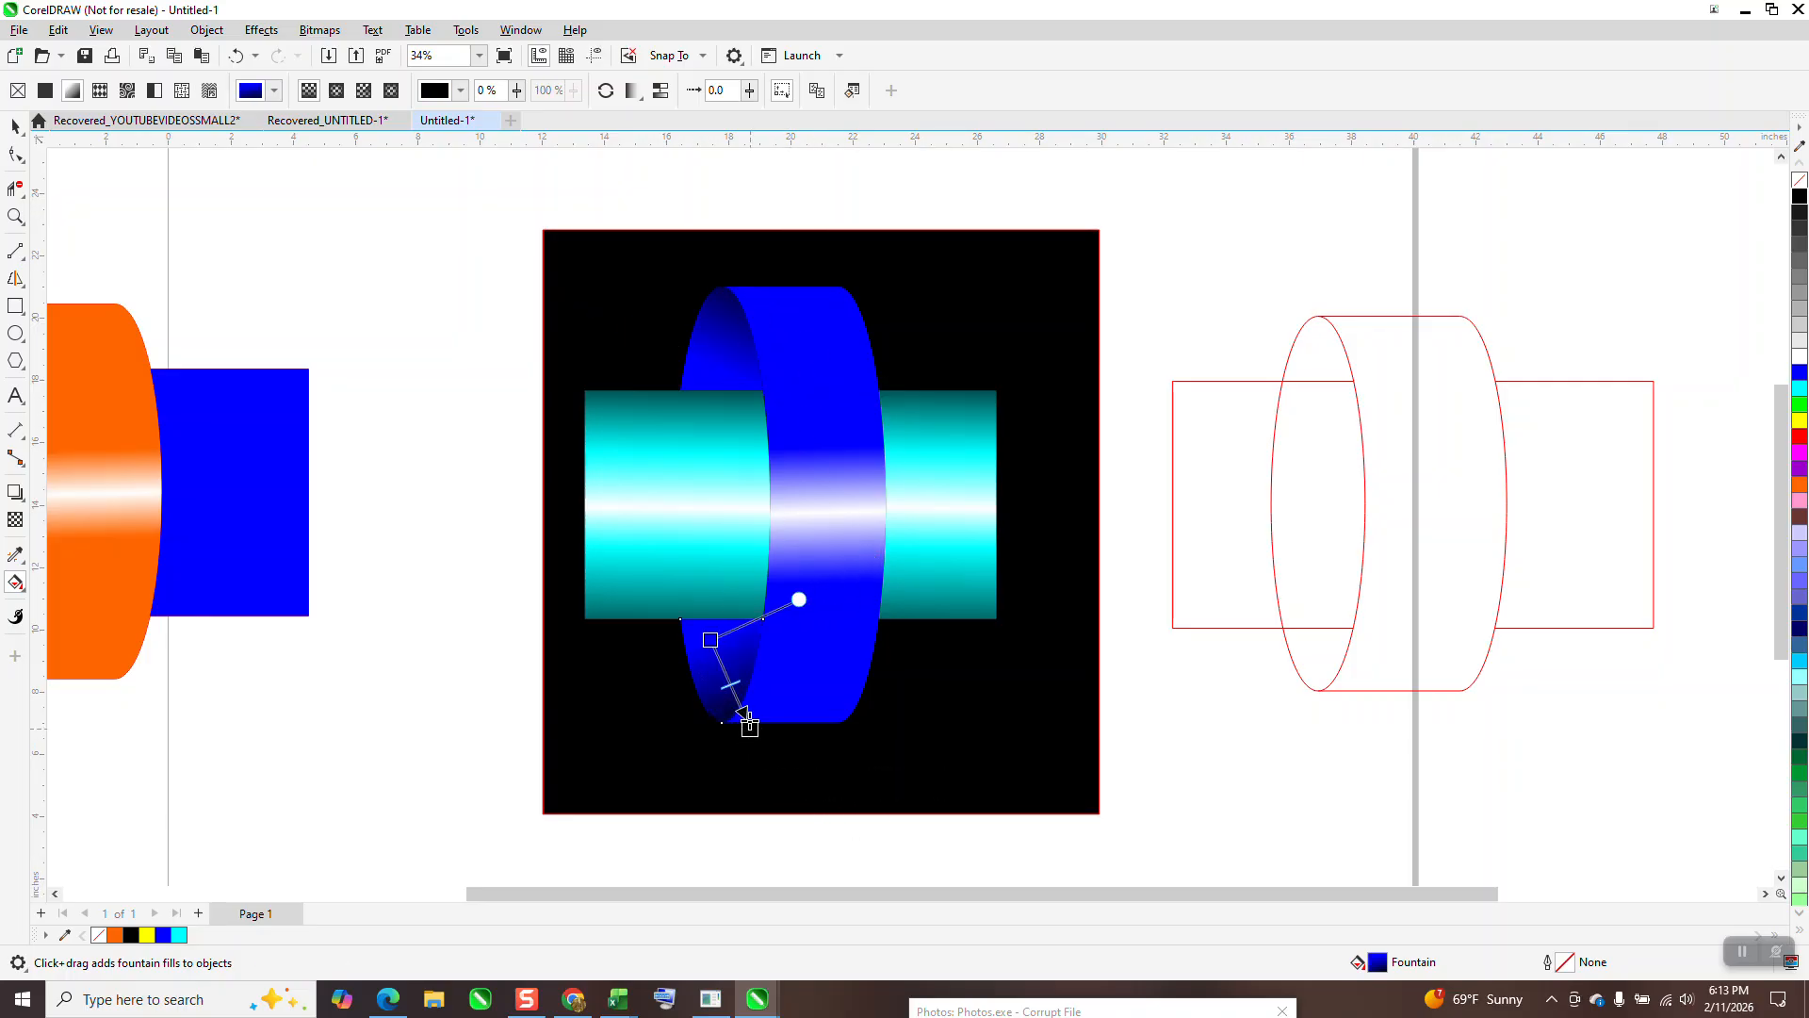
pyautogui.click(15, 127)
pyautogui.click(377, 354)
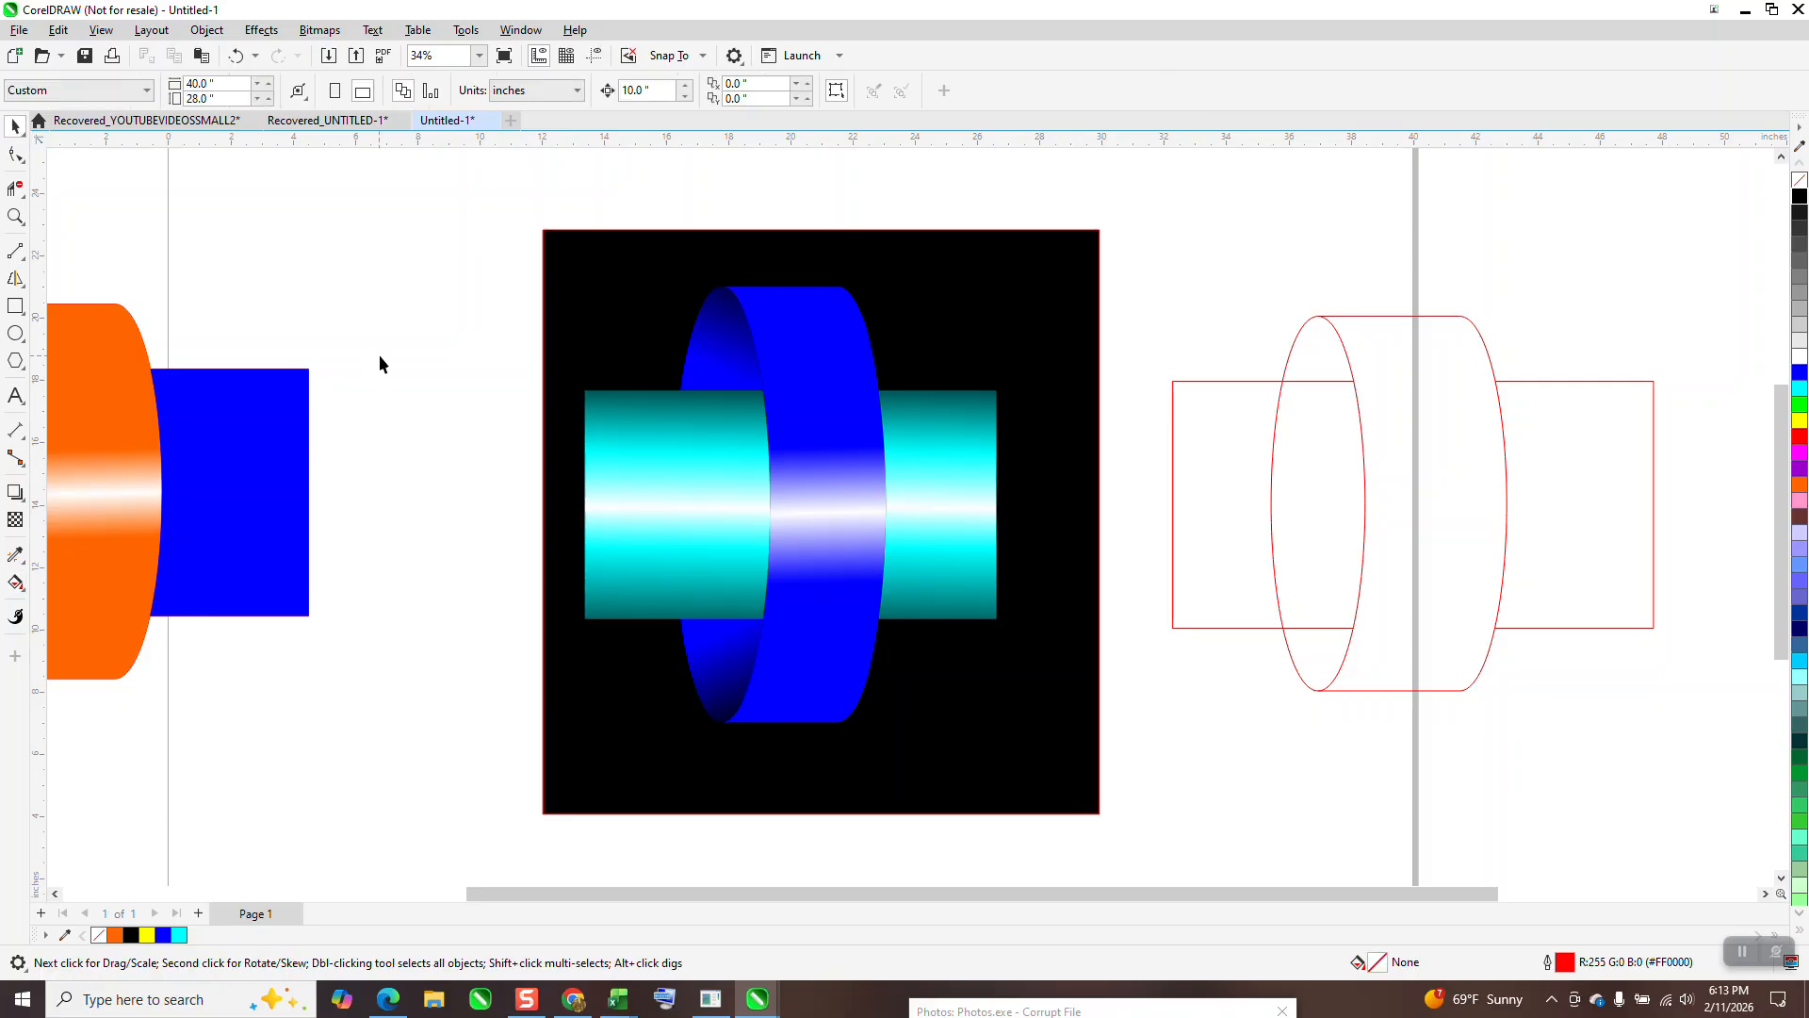